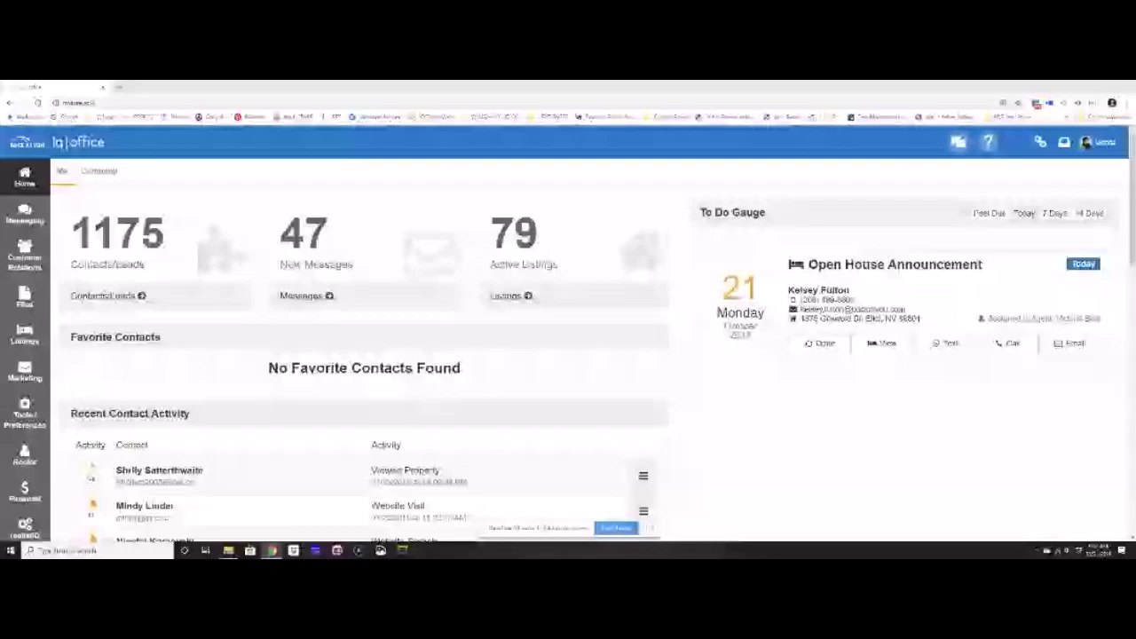
# Step: Open the contact import wizard from Customer Relations and advance to the file specifications
pyautogui.click(648, 528)
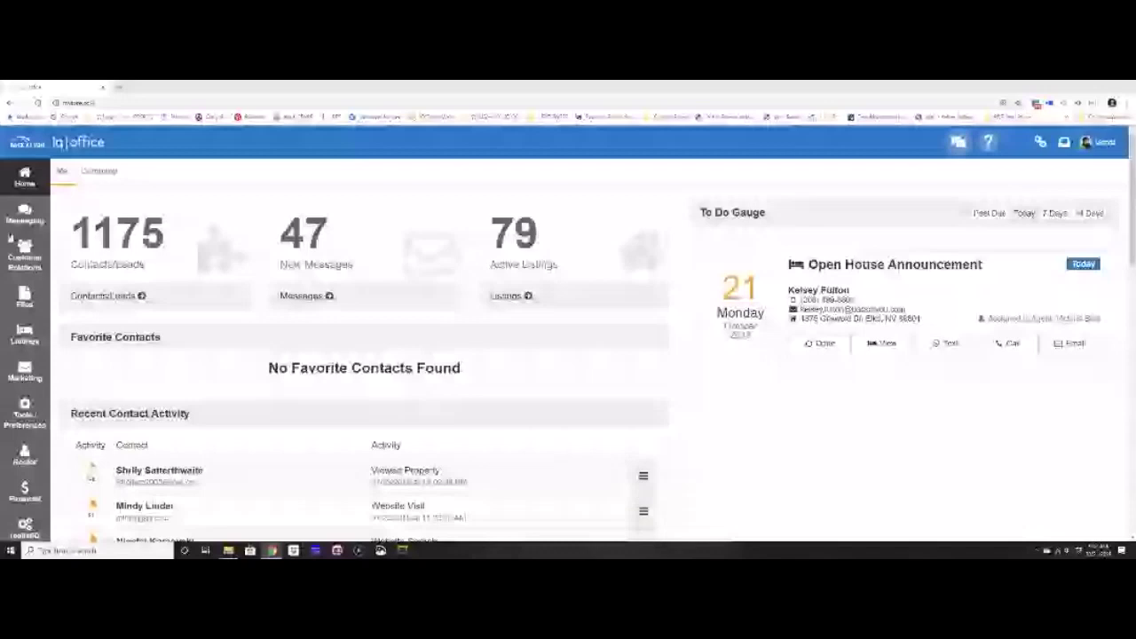
pyautogui.click(25, 253)
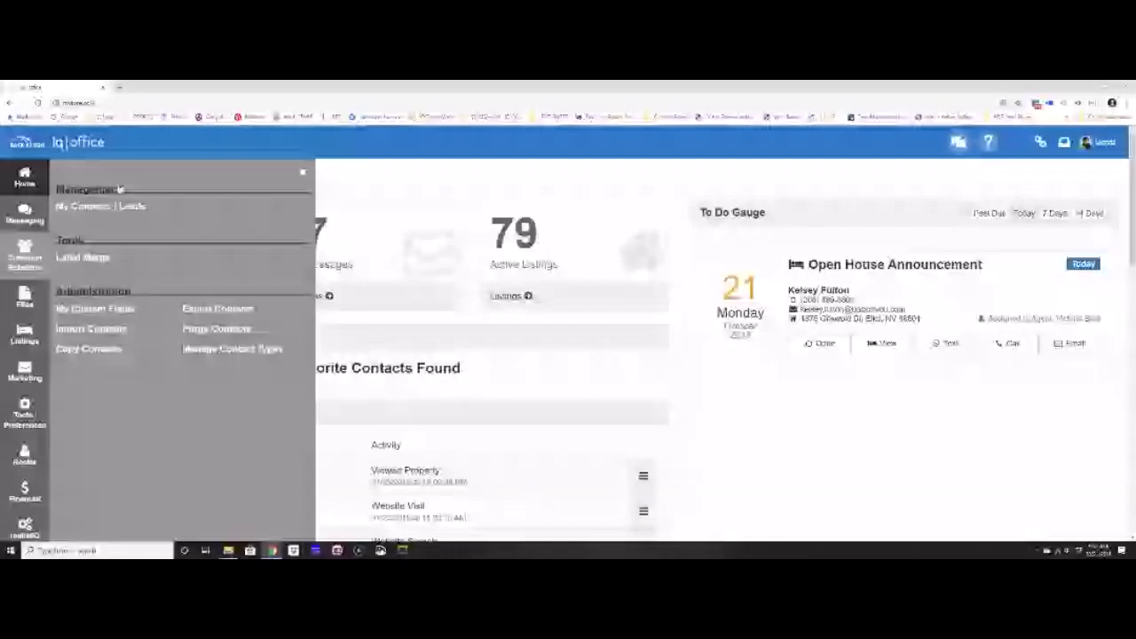
pyautogui.click(22, 257)
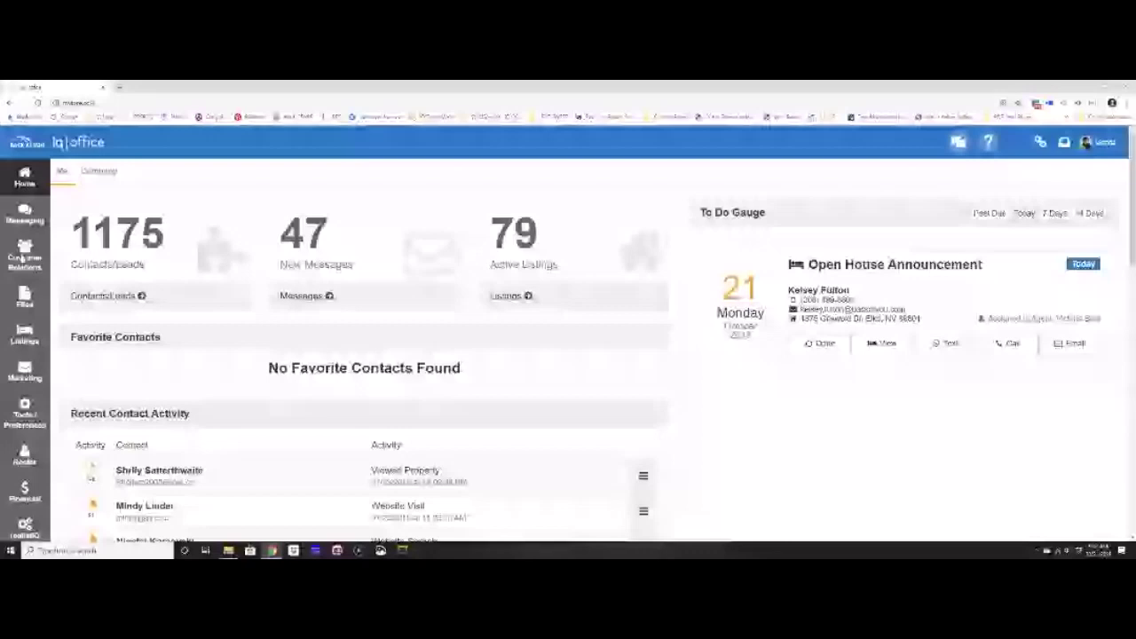
pyautogui.click(22, 257)
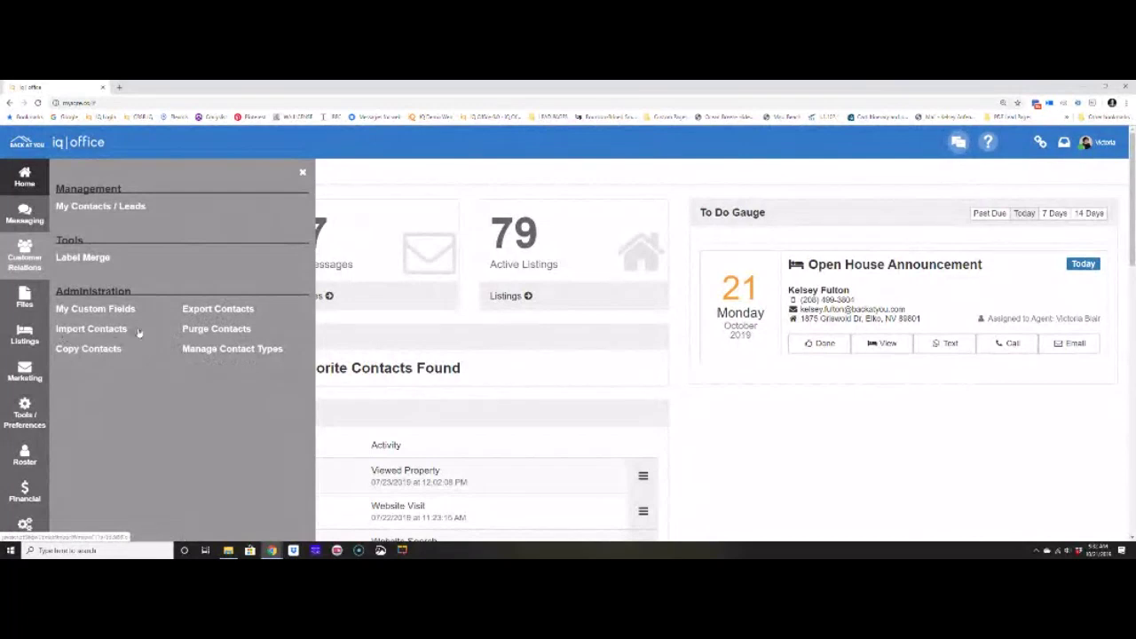
pyautogui.click(68, 329)
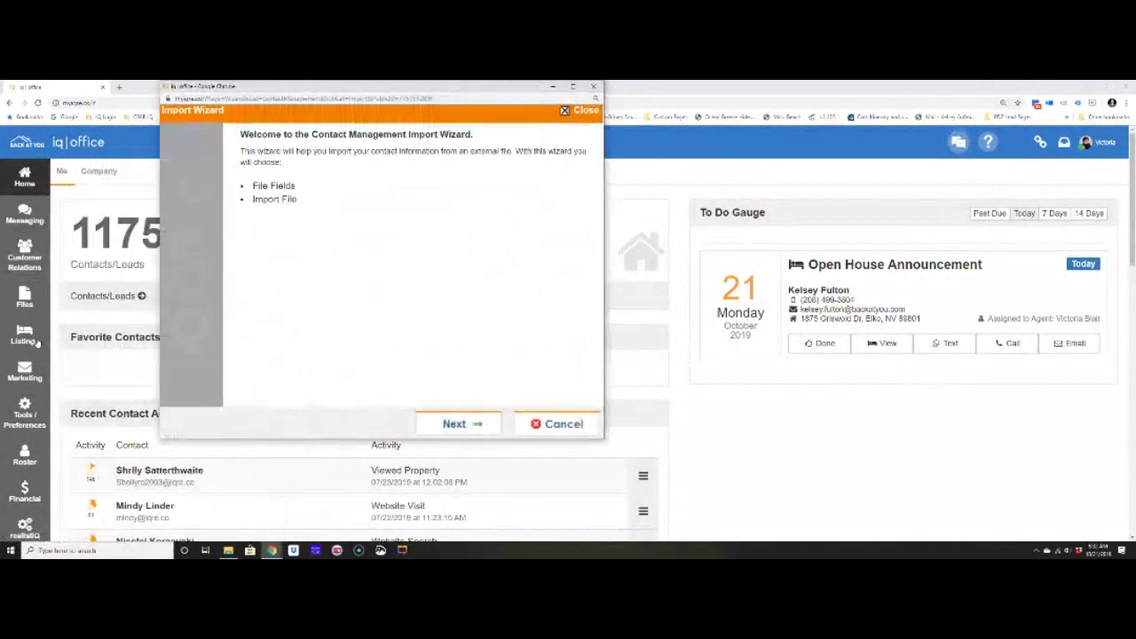
pyautogui.click(476, 430)
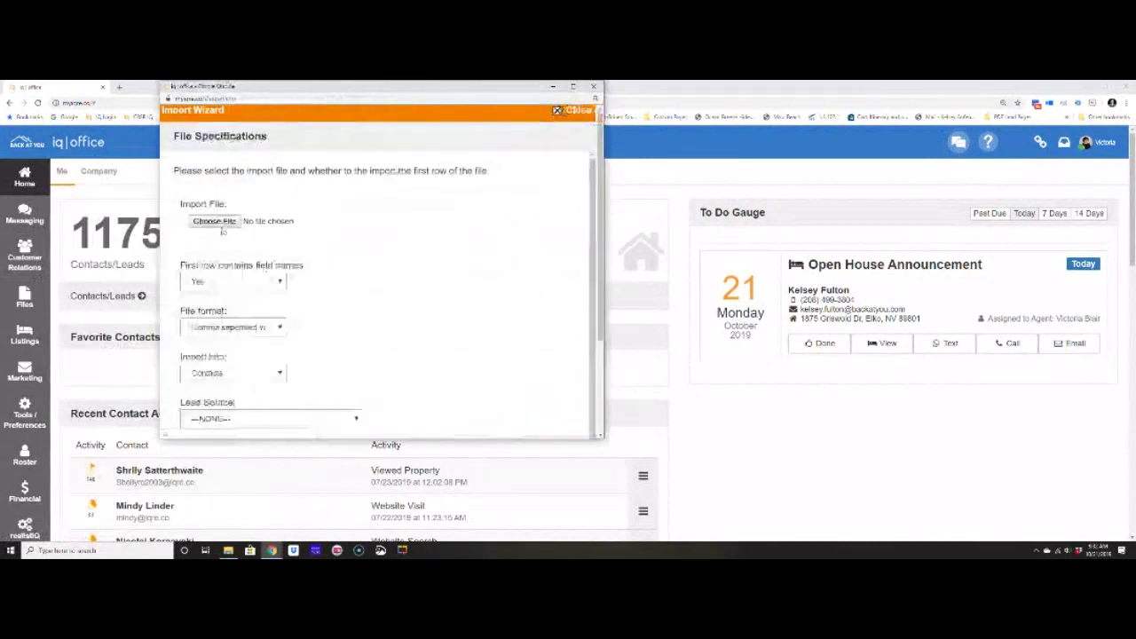
# Step: Choose Education.xls from the Downloads folder as the import file and continue to the column matching
pyautogui.click(214, 221)
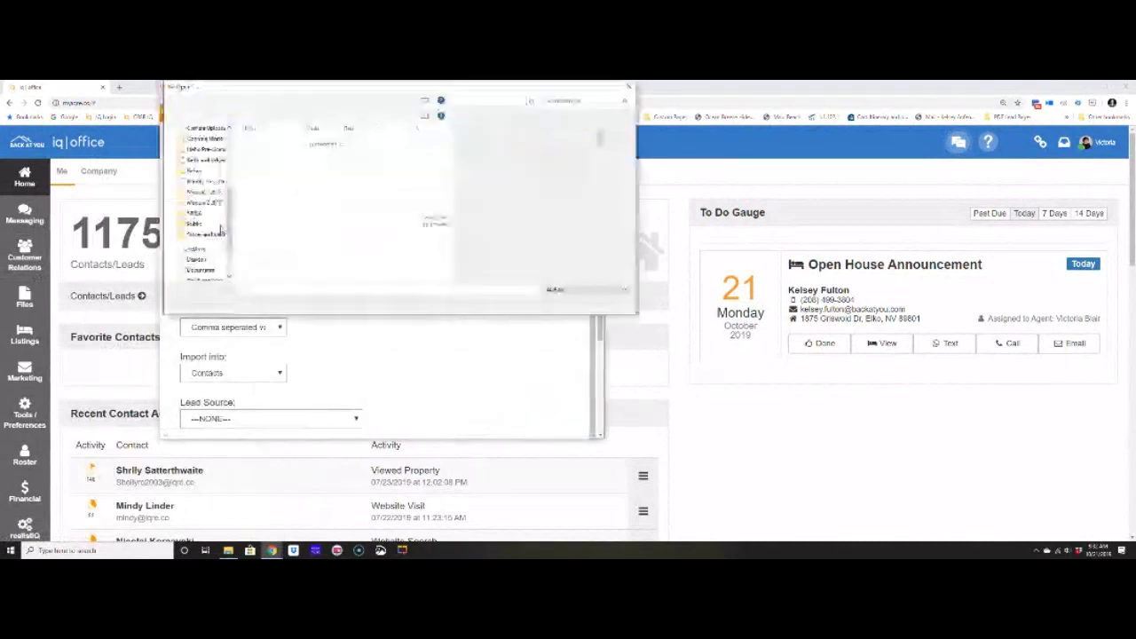
pyautogui.scroll(-10, 266, 206)
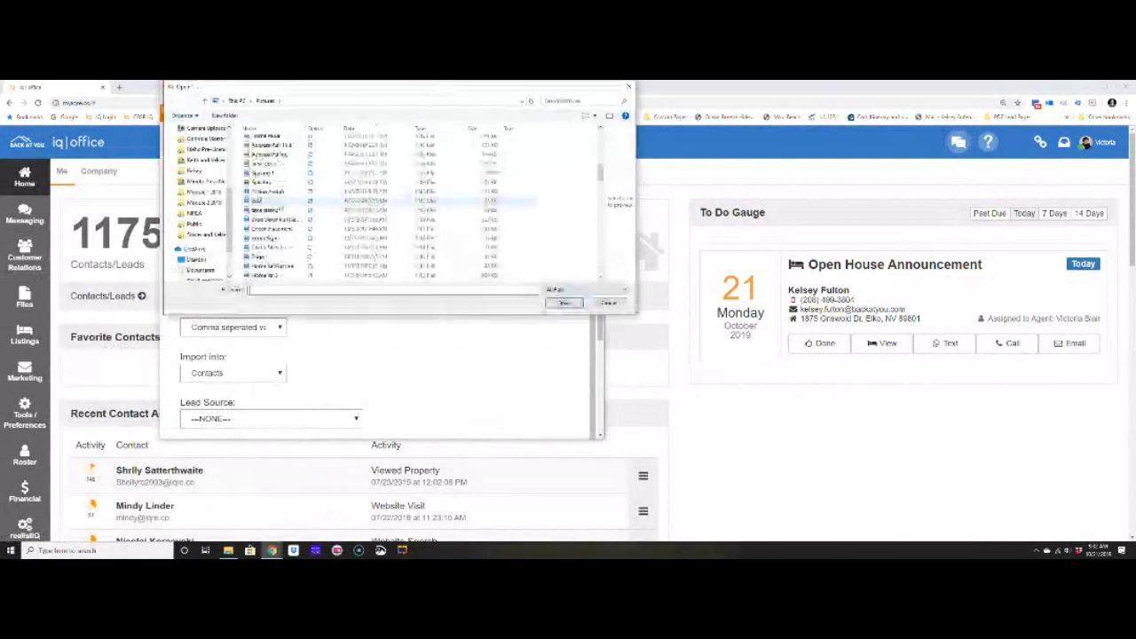
pyautogui.scroll(-5, 196, 177)
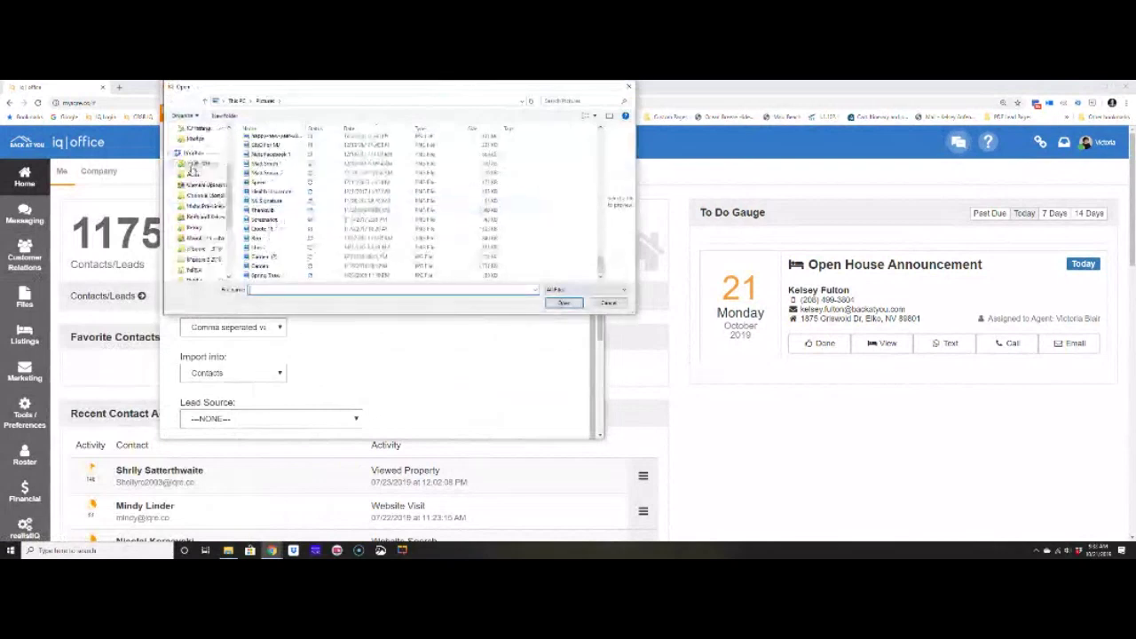
pyautogui.click(197, 156)
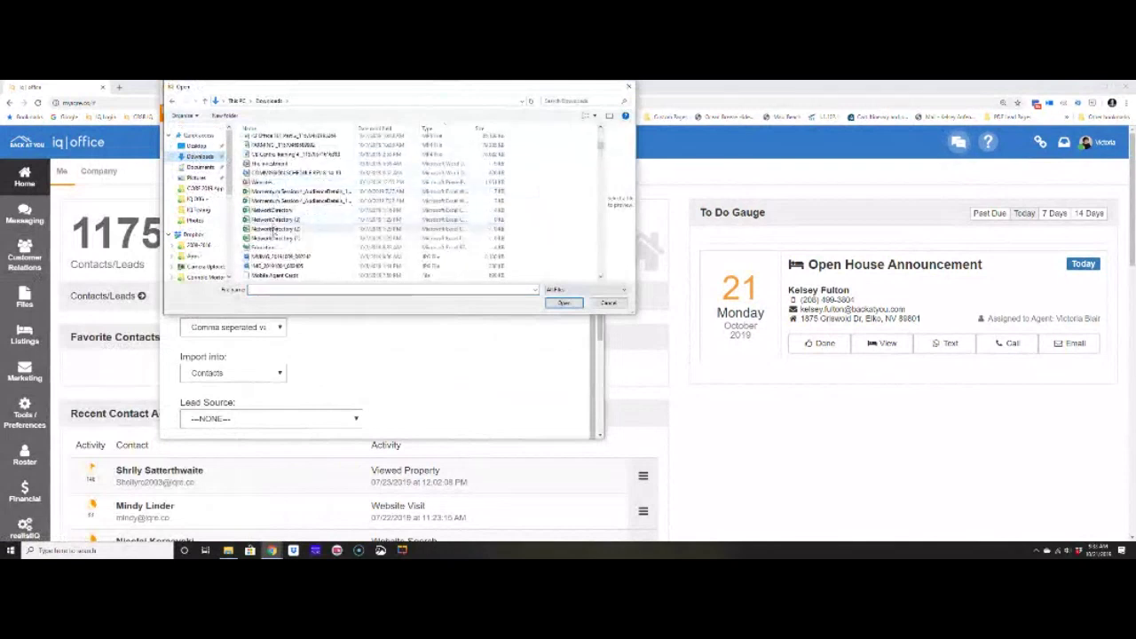
pyautogui.click(284, 192)
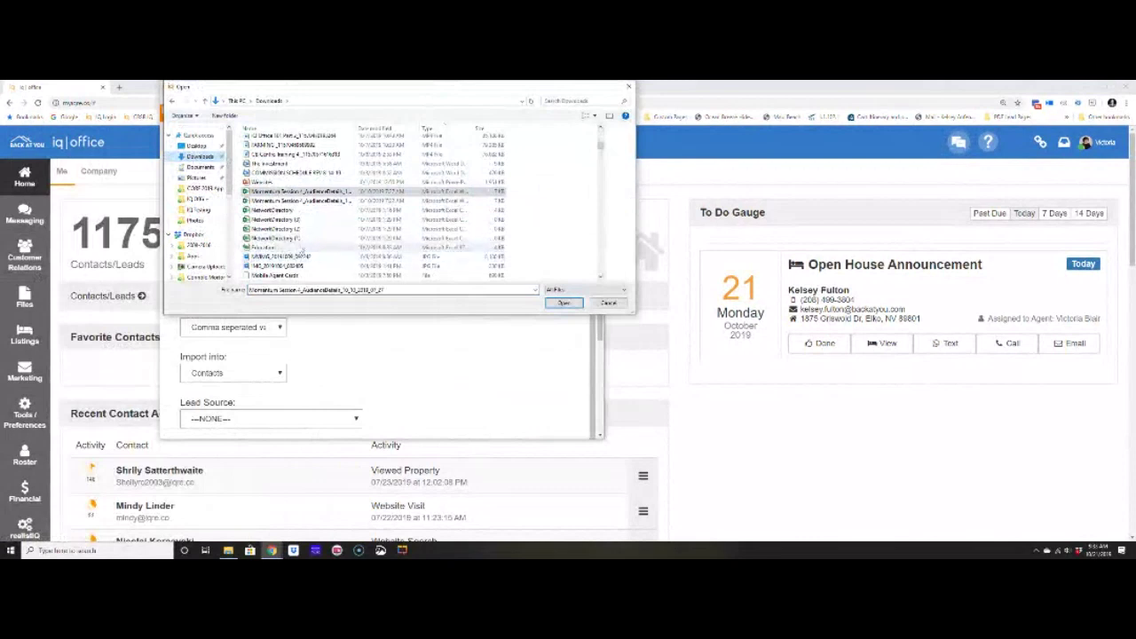
pyautogui.click(301, 247)
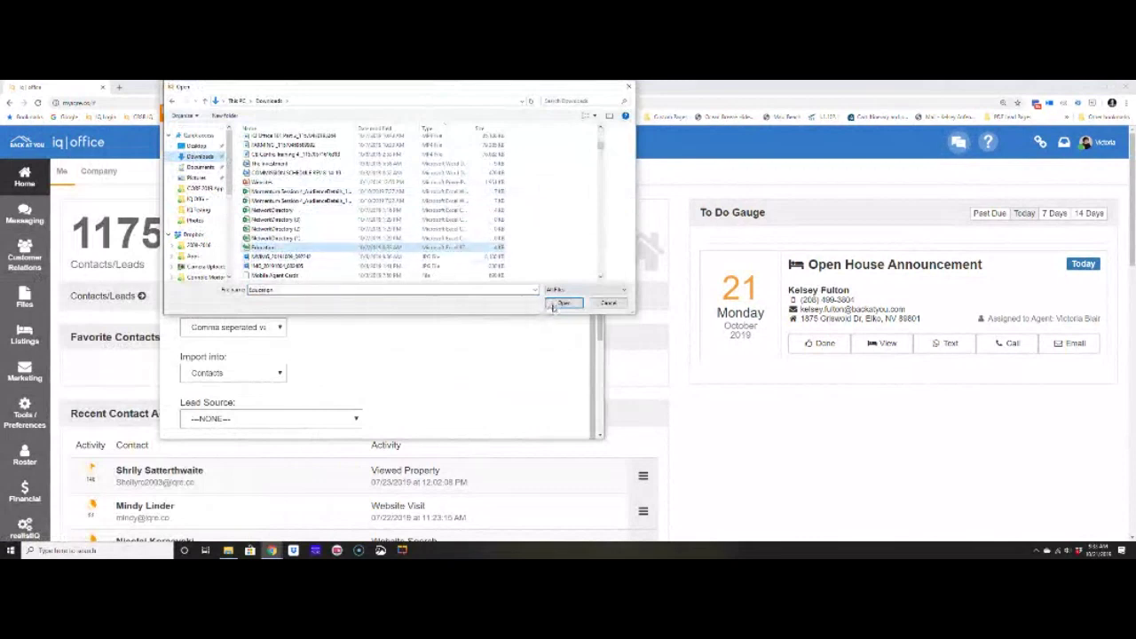
pyautogui.click(553, 306)
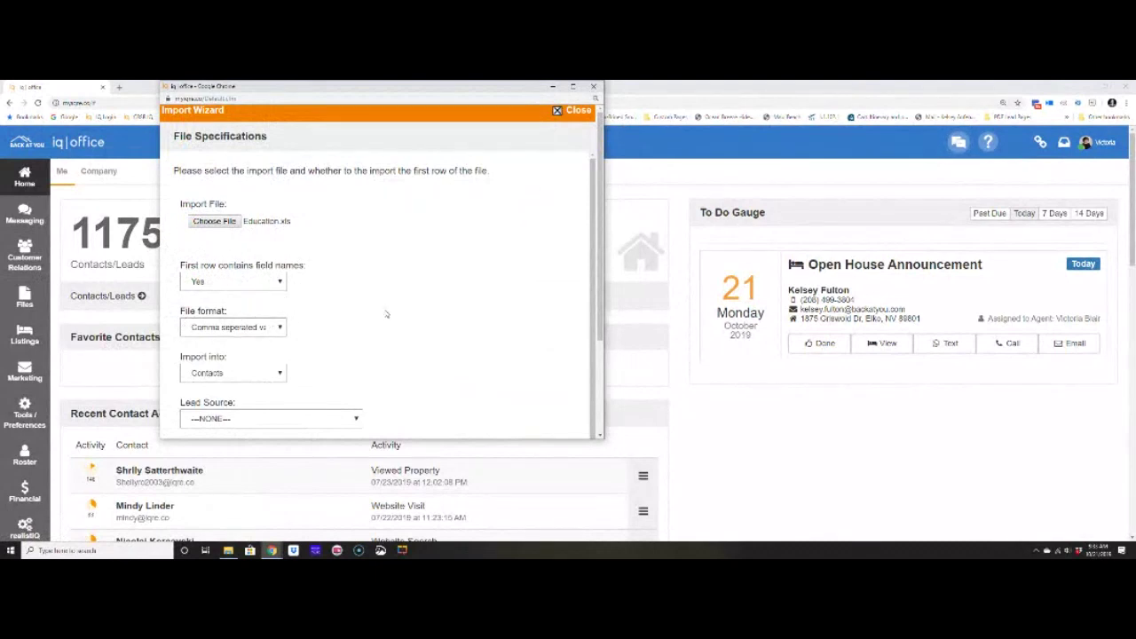
pyautogui.scroll(-4, 426, 328)
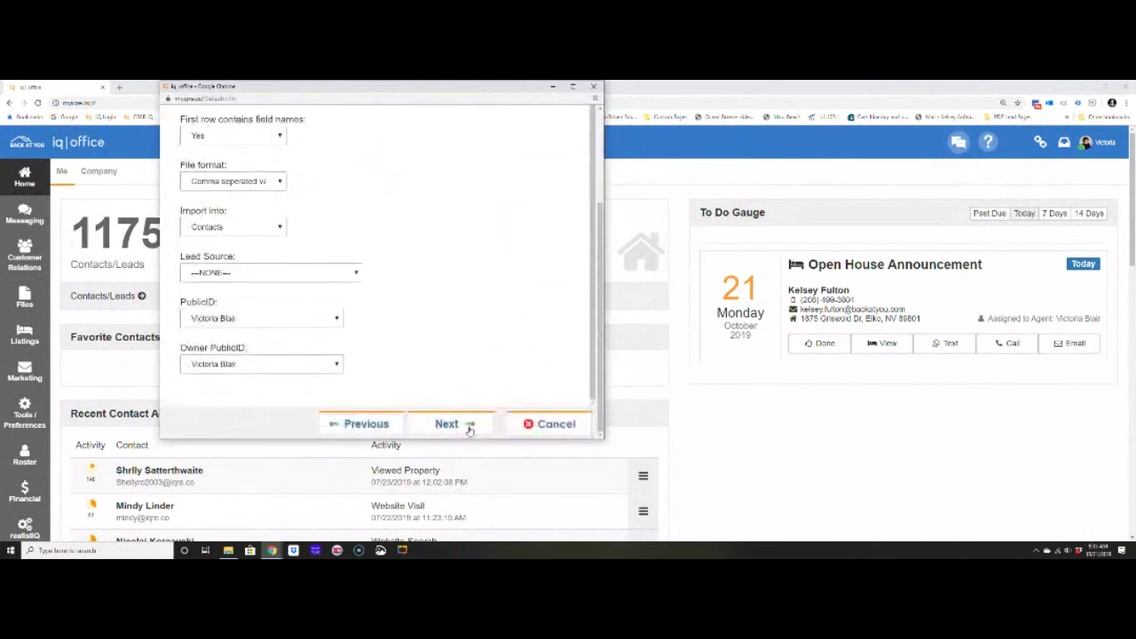
pyautogui.click(470, 430)
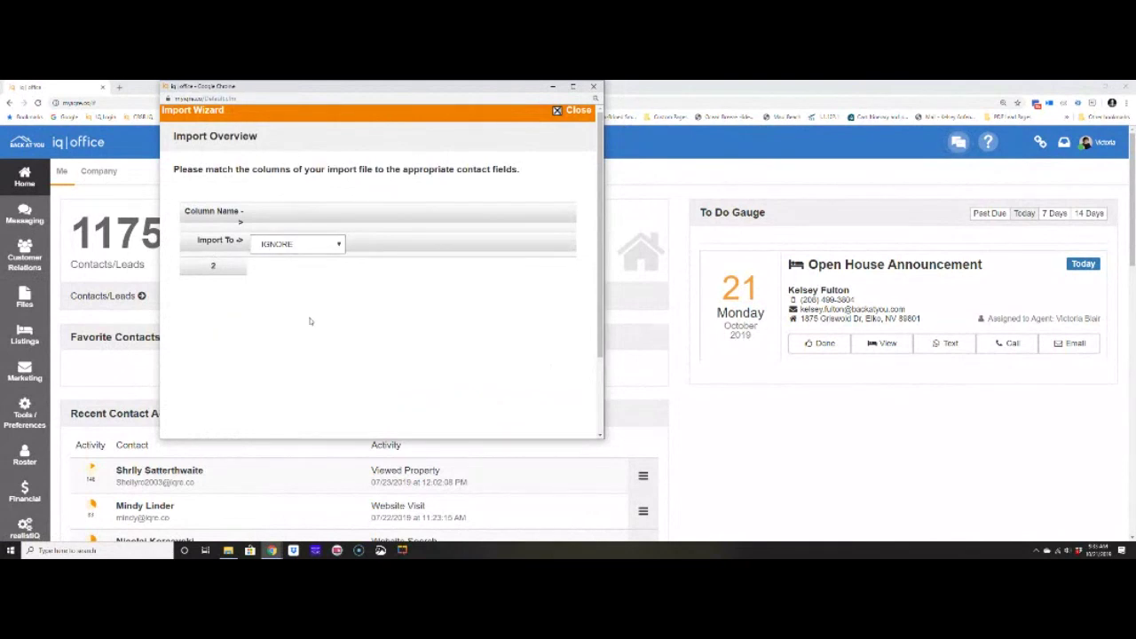
# Step: Try matching the import file's column to the Address and Company contact fields
pyautogui.click(338, 246)
pyautogui.click(320, 288)
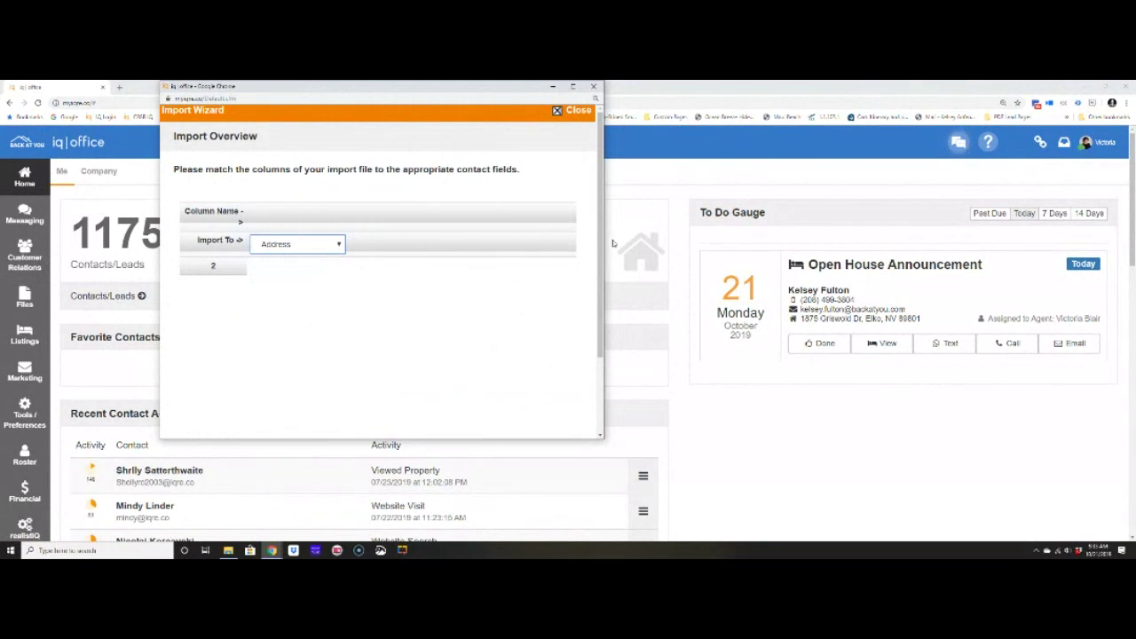
pyautogui.scroll(-2, 602, 253)
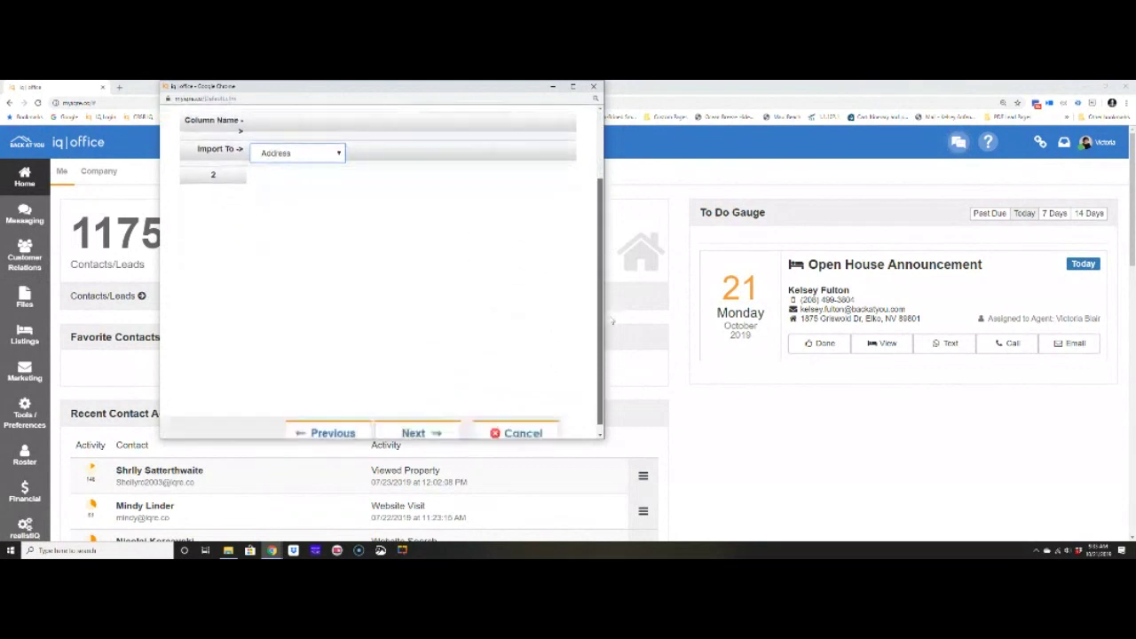
pyautogui.click(293, 143)
pyautogui.click(292, 277)
pyautogui.click(285, 155)
pyautogui.press('Up')
pyautogui.press('Up')
pyautogui.press('Up')
pyautogui.press('Return')
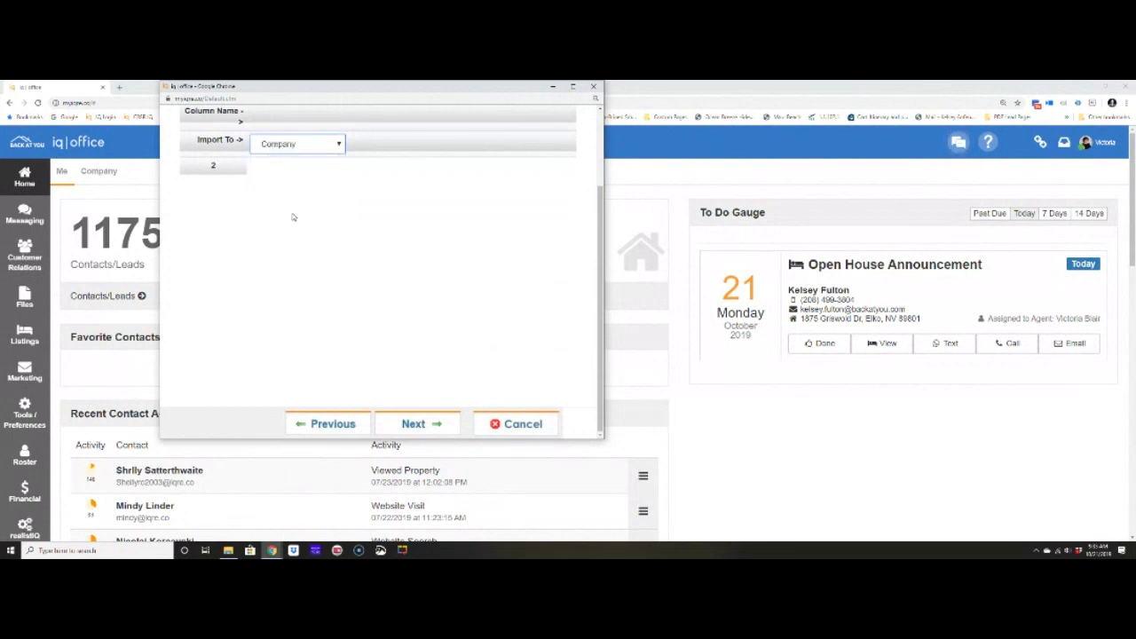
# Step: Match the file's column to the First Name field, run the contact import and finish the wizard
pyautogui.click(298, 147)
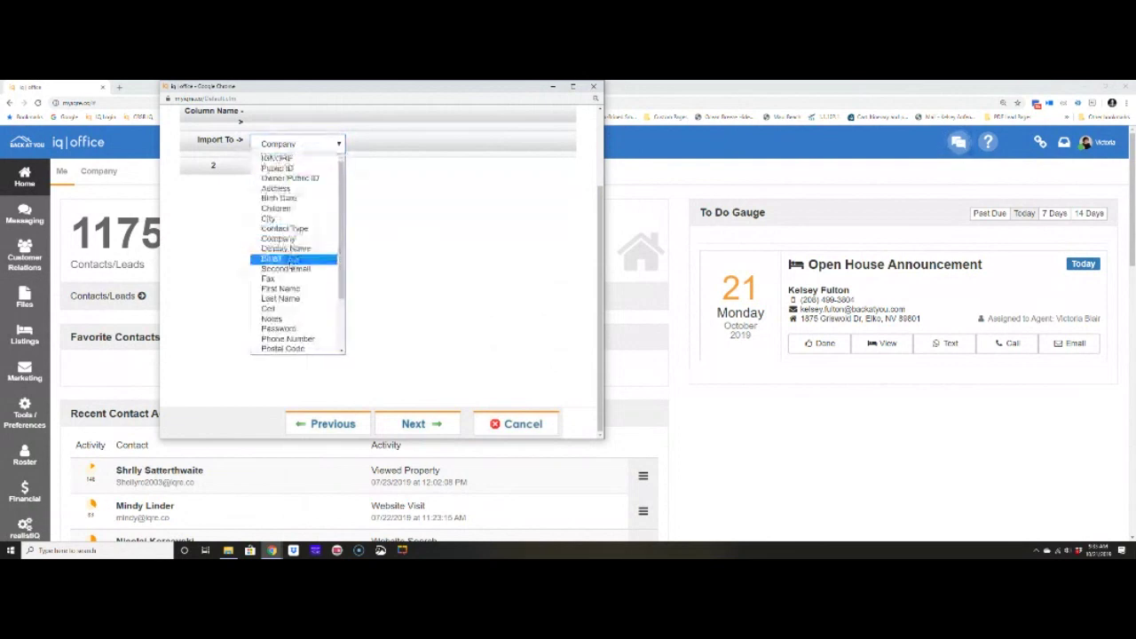
pyautogui.click(280, 288)
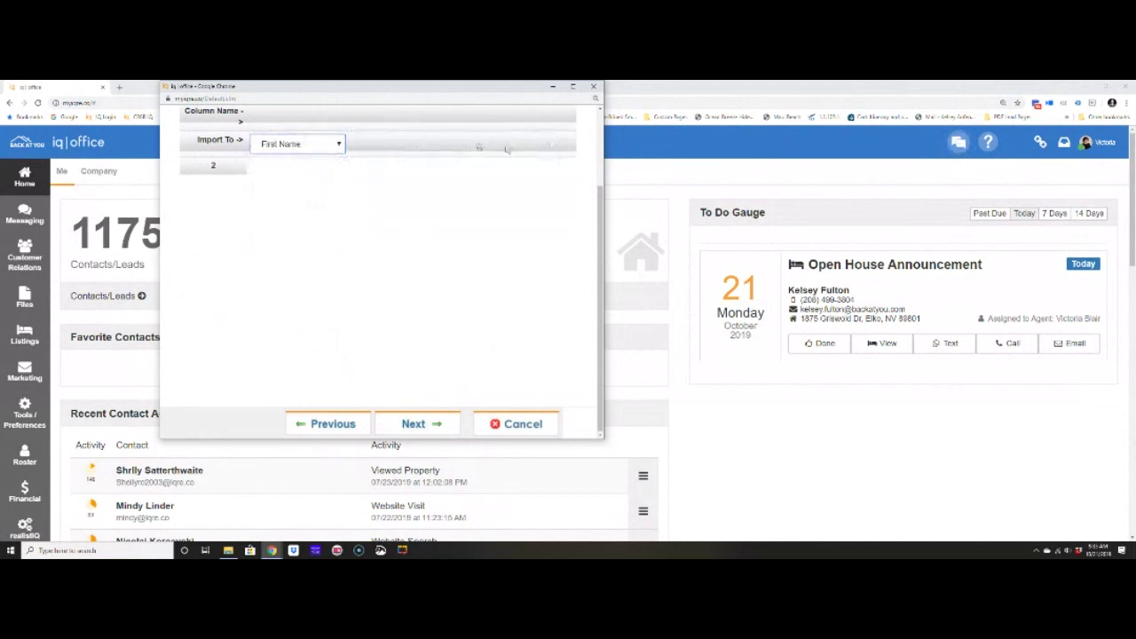
pyautogui.click(413, 424)
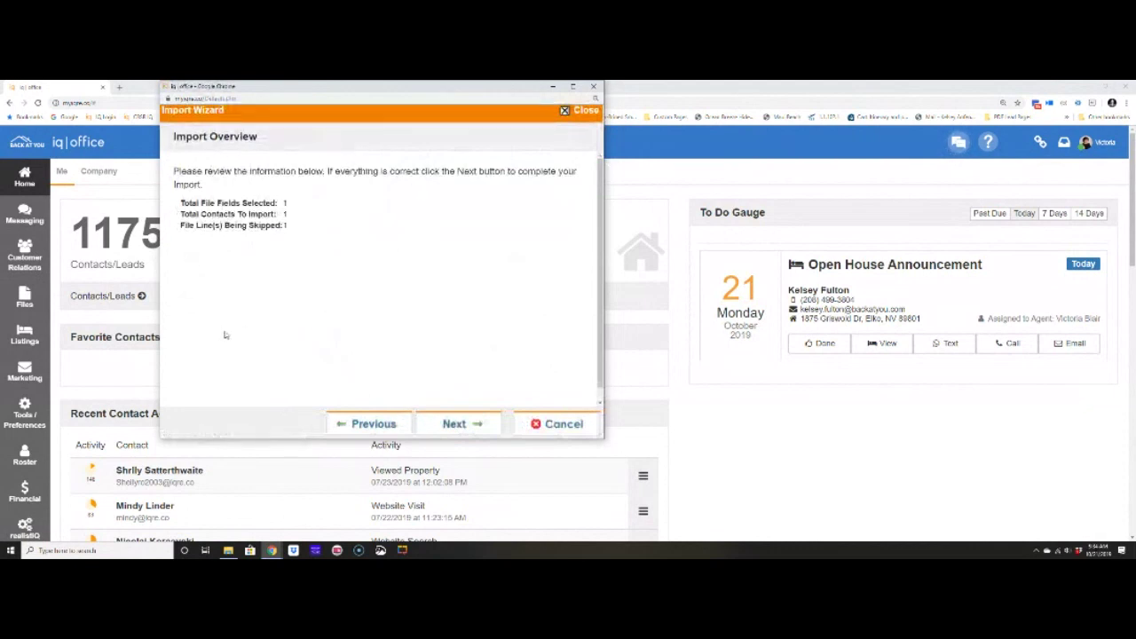
pyautogui.click(399, 419)
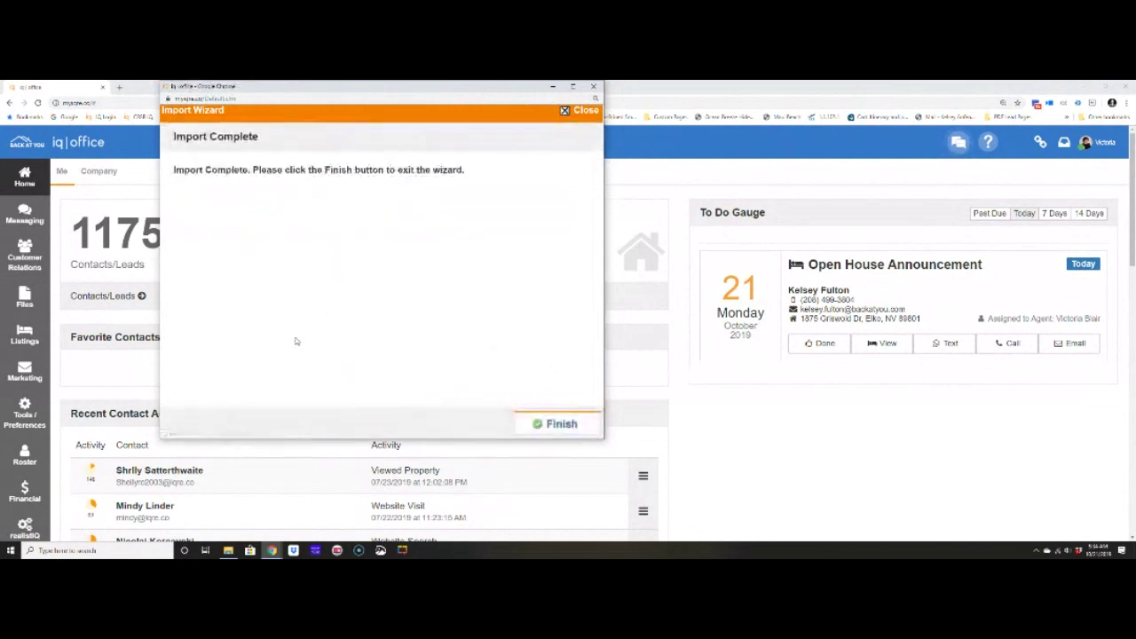
pyautogui.click(533, 425)
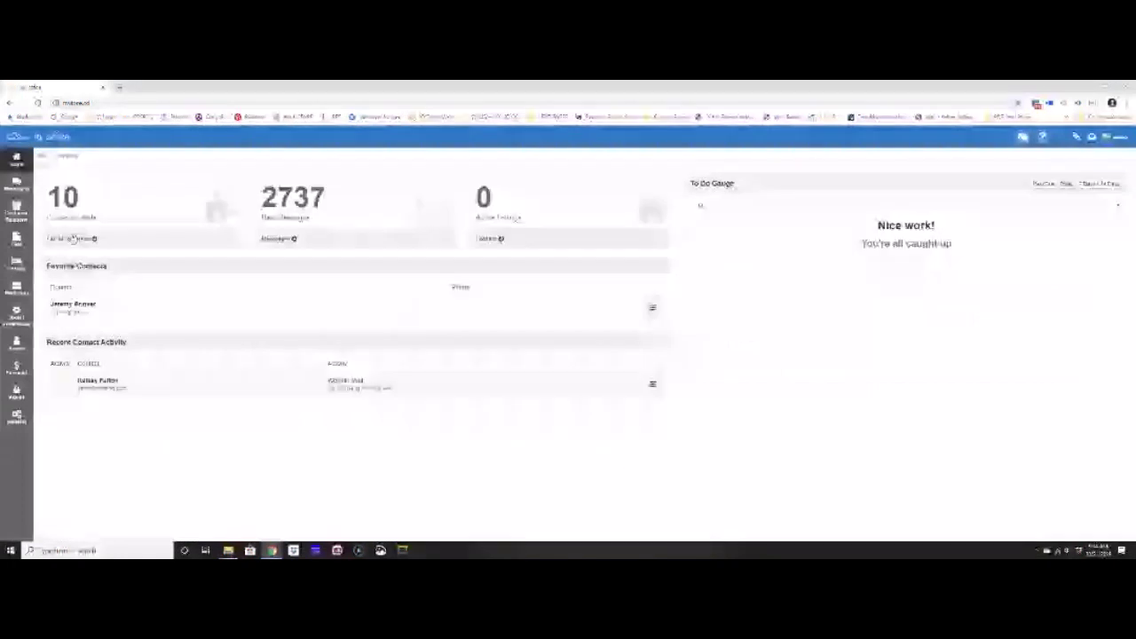
# Step: Open the contacts list and view the blank new contact form without saving an entry
pyautogui.click(76, 237)
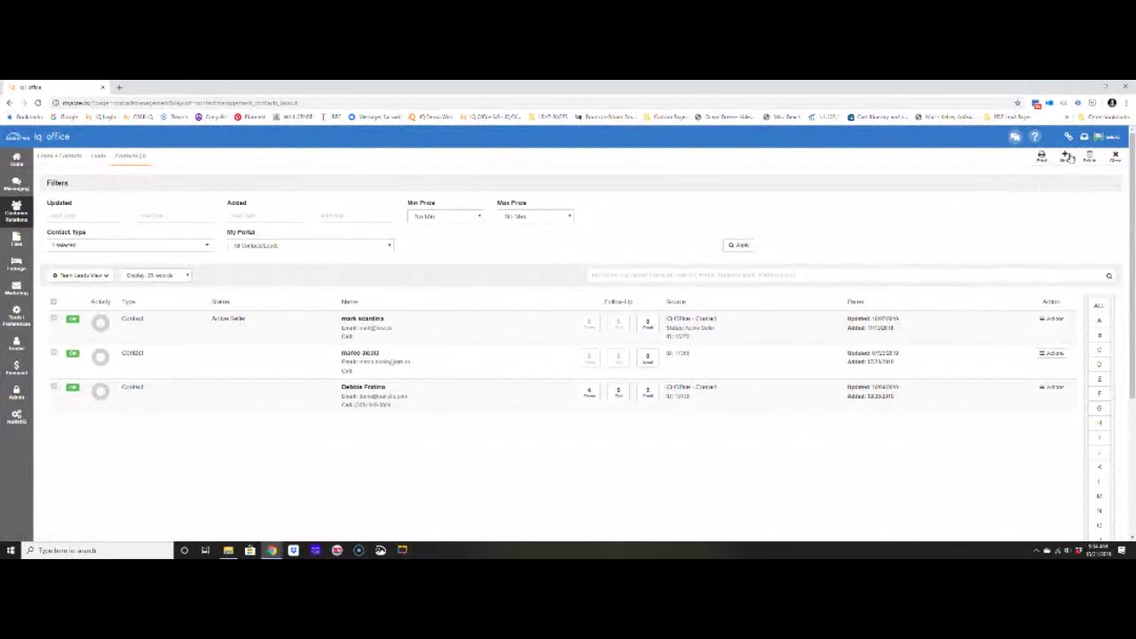
pyautogui.hotkey('ctrl', '+')
pyautogui.hotkey('ctrl', '+')
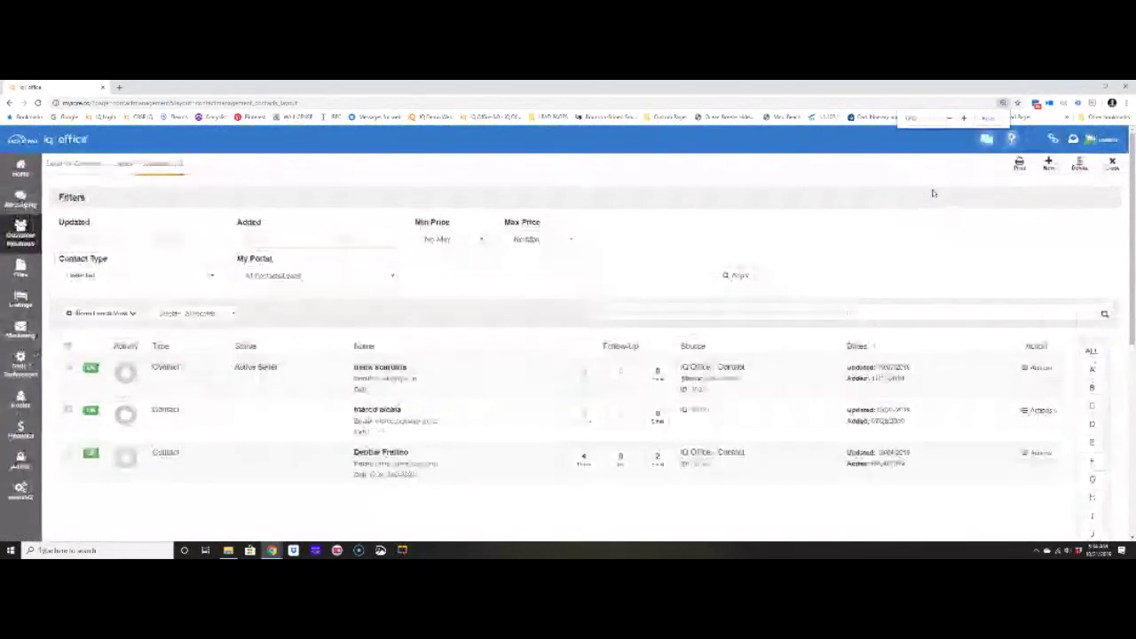
pyautogui.click(1048, 165)
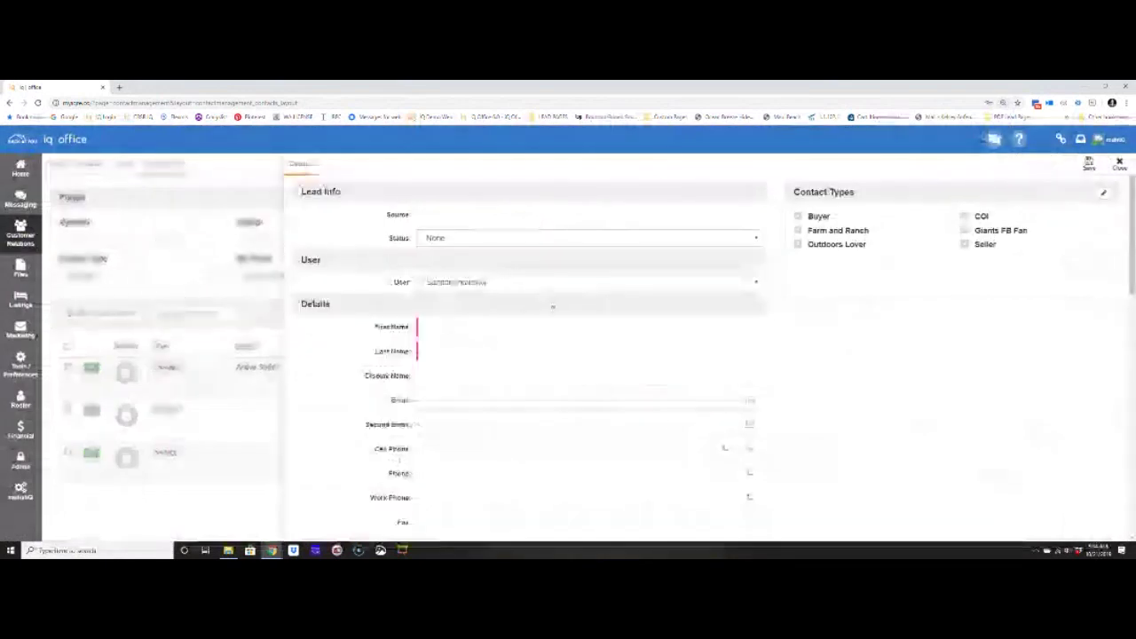
pyautogui.click(1119, 164)
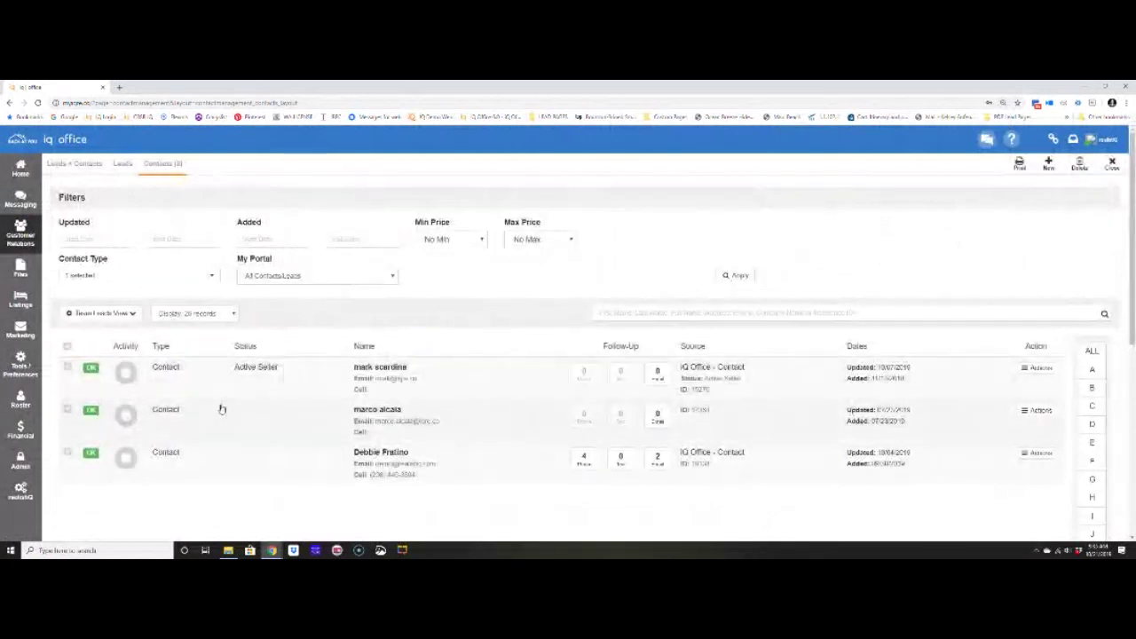
# Step: Select all listed contacts and try adding them to the Favorite contact type
pyautogui.scroll(-1, 424, 321)
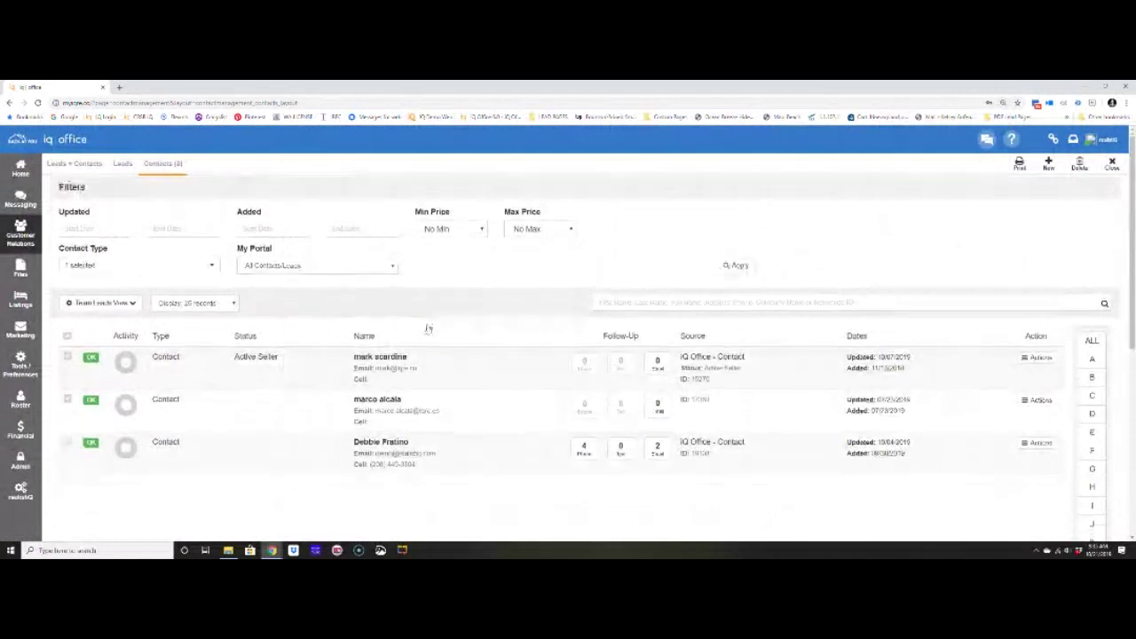
pyautogui.scroll(-4, 424, 331)
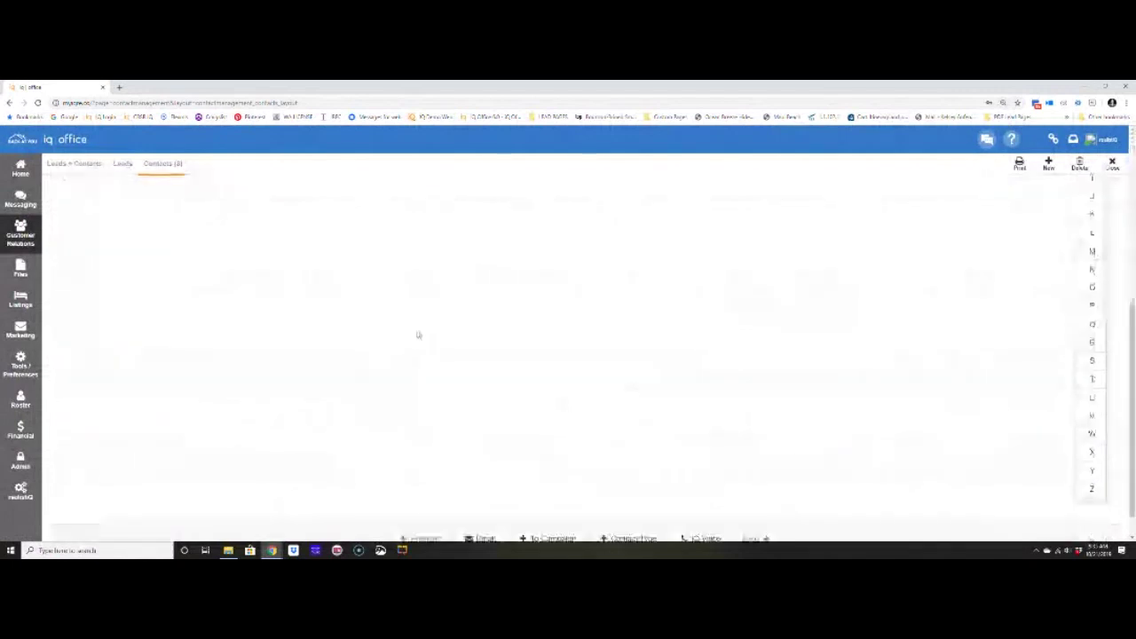
pyautogui.scroll(-1, 502, 400)
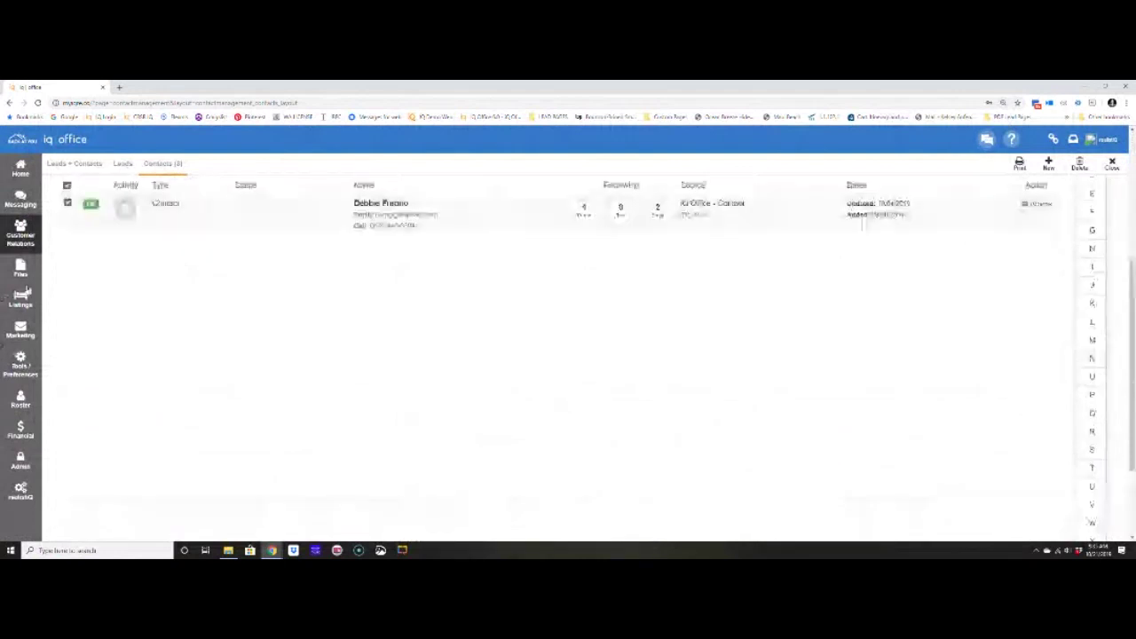
pyautogui.scroll(3, 69, 381)
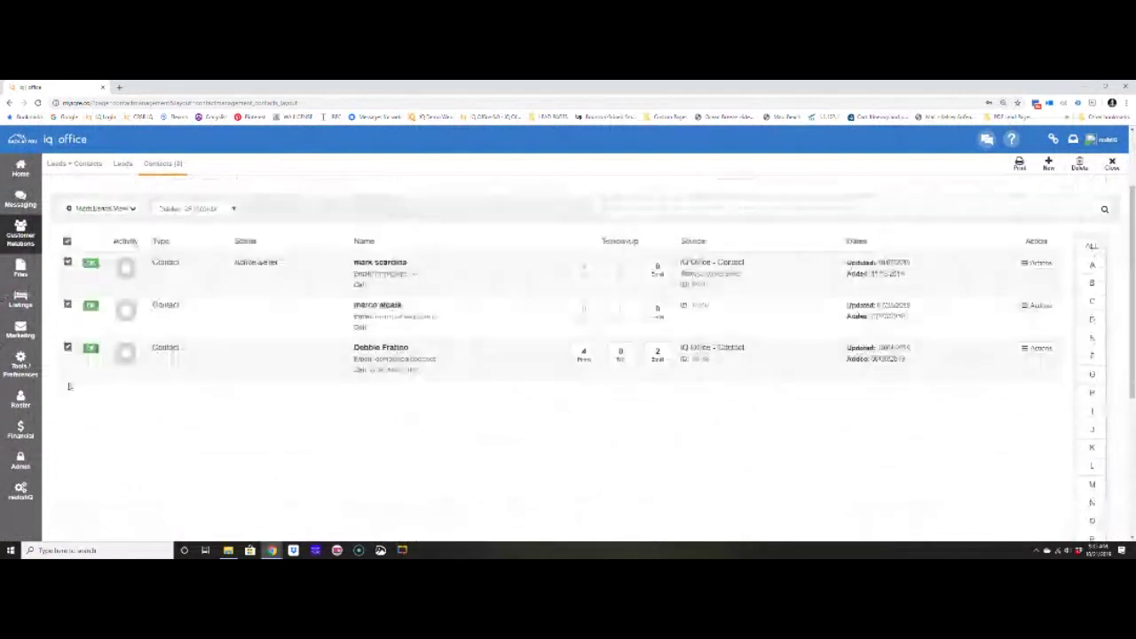
pyautogui.scroll(-3, 70, 385)
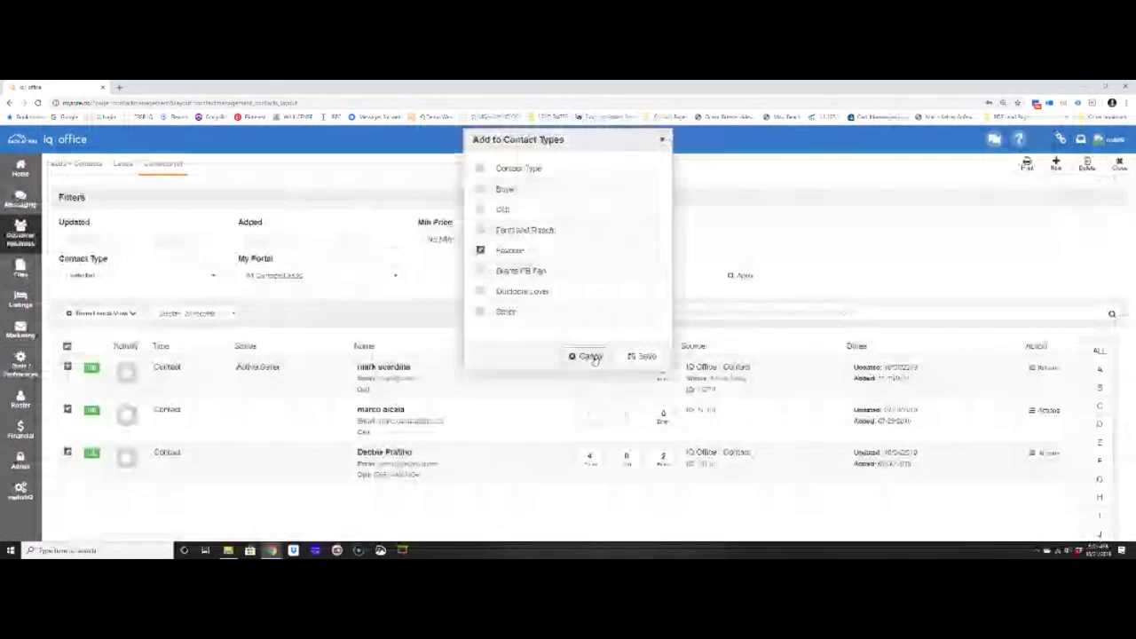
pyautogui.click(591, 357)
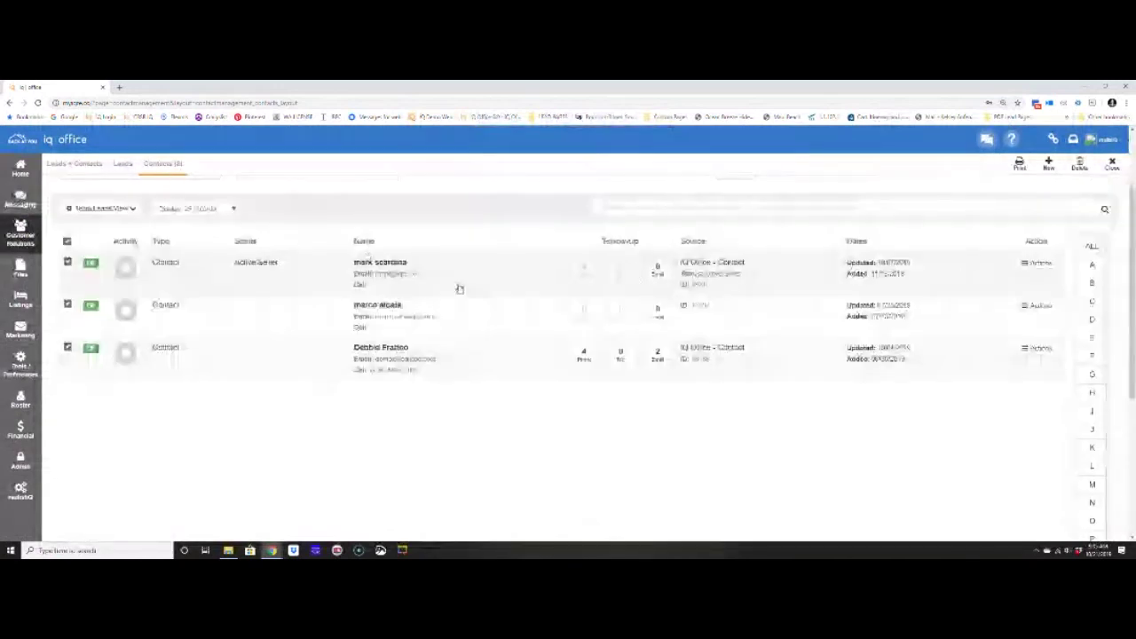
# Step: View the actions available for the first contact and open the third listed contact's record
pyautogui.click(1027, 265)
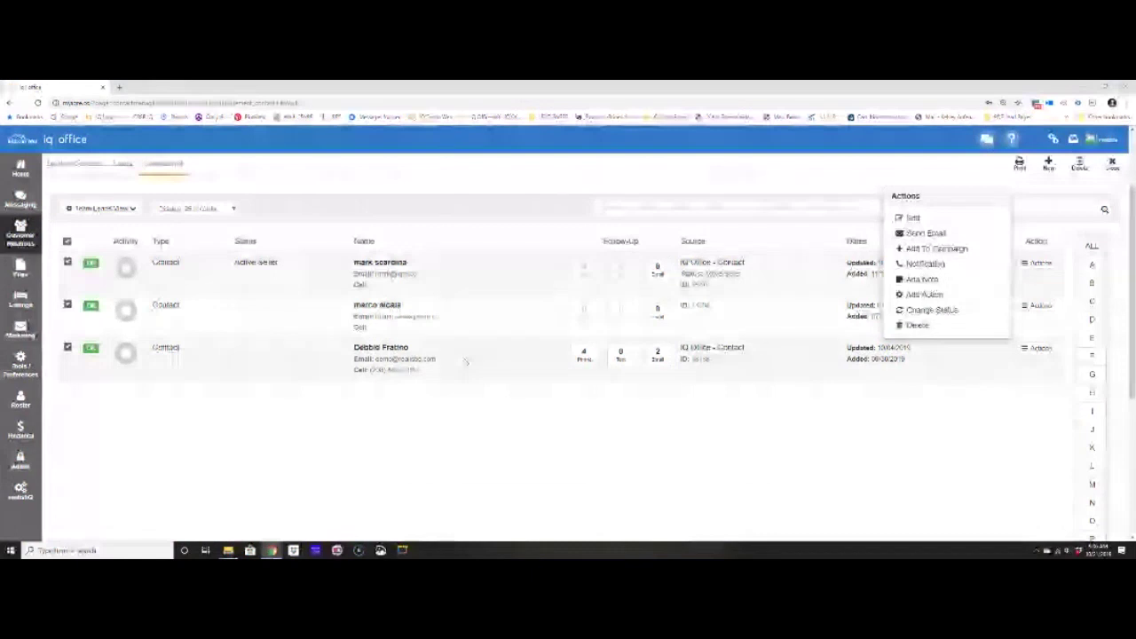
pyautogui.click(465, 361)
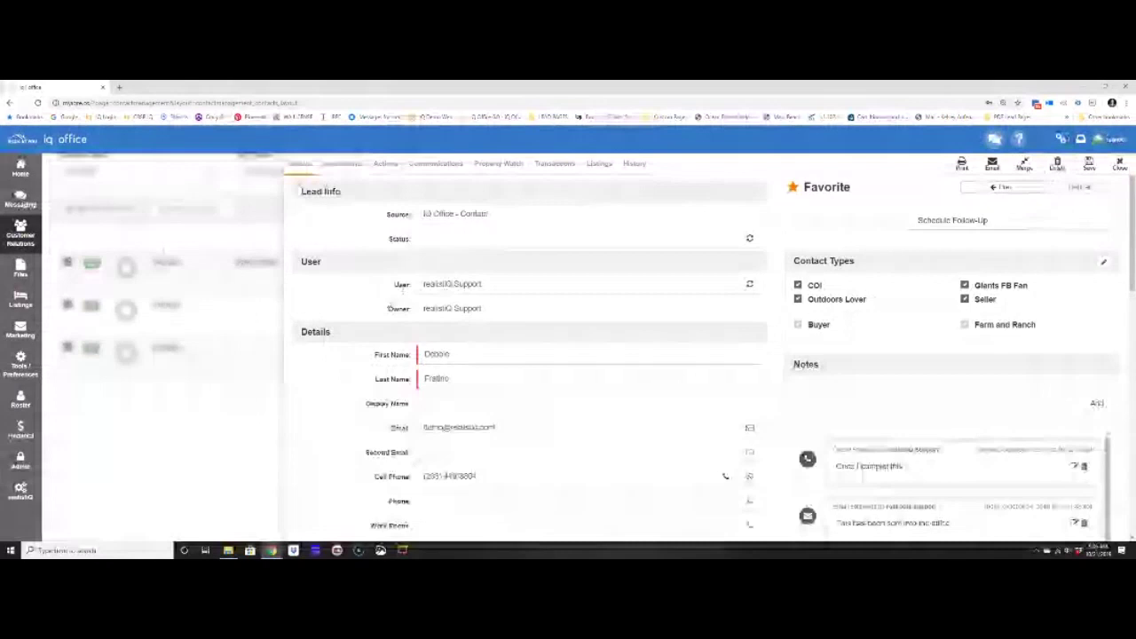
# Step: Examine the contact record's notes, campaigns and portal settings
pyautogui.scroll(-3, 388, 307)
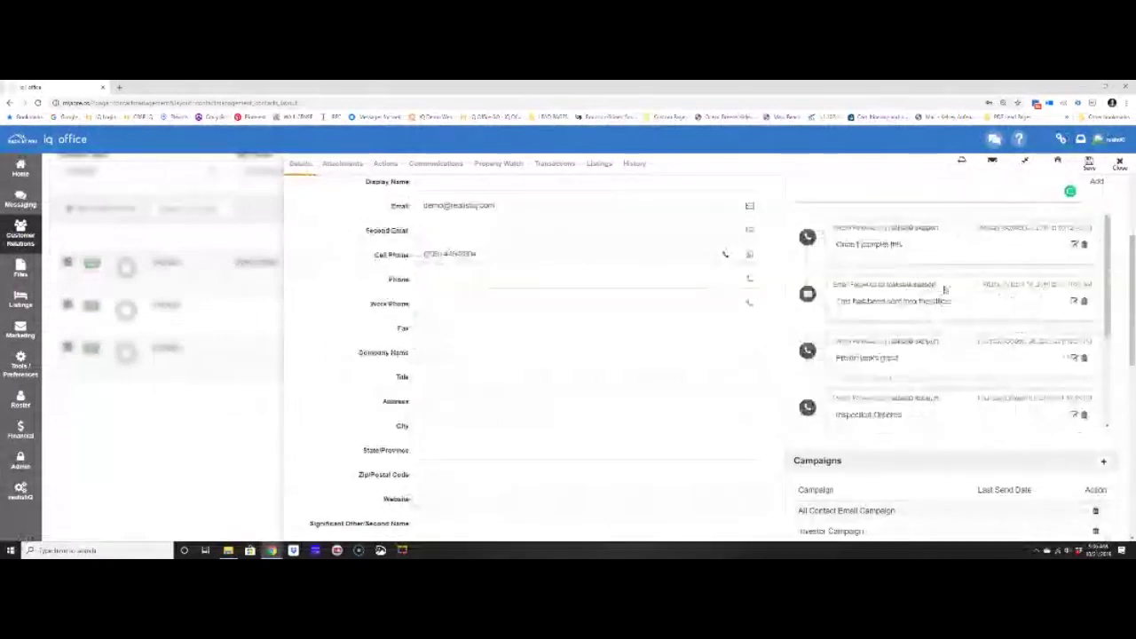
pyautogui.scroll(-2, 945, 288)
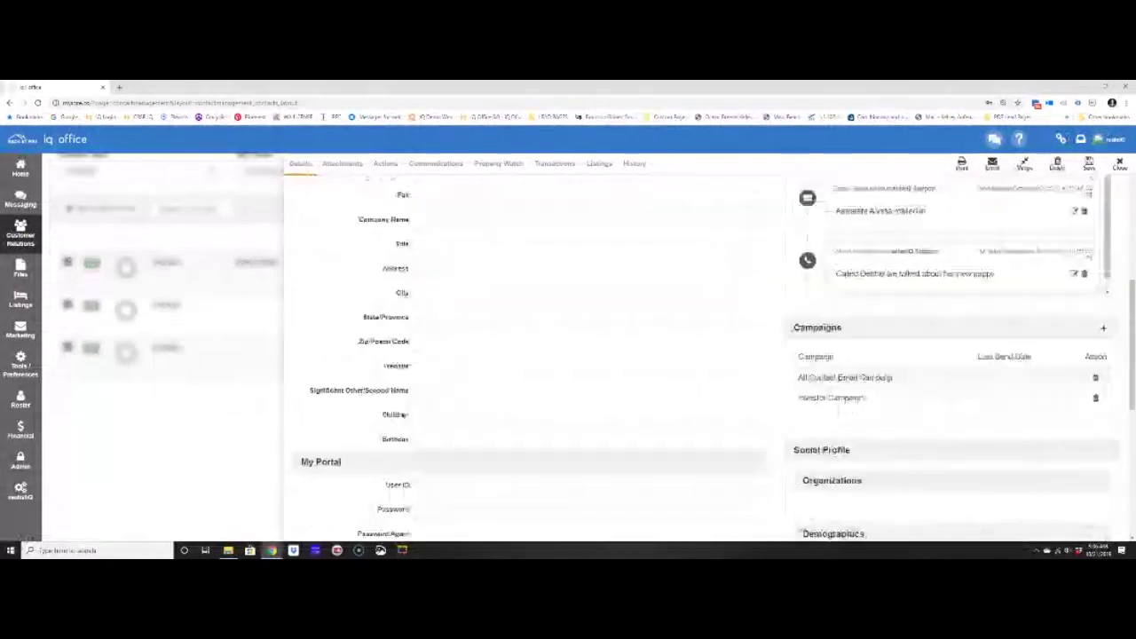
pyautogui.doubleClick(817, 328)
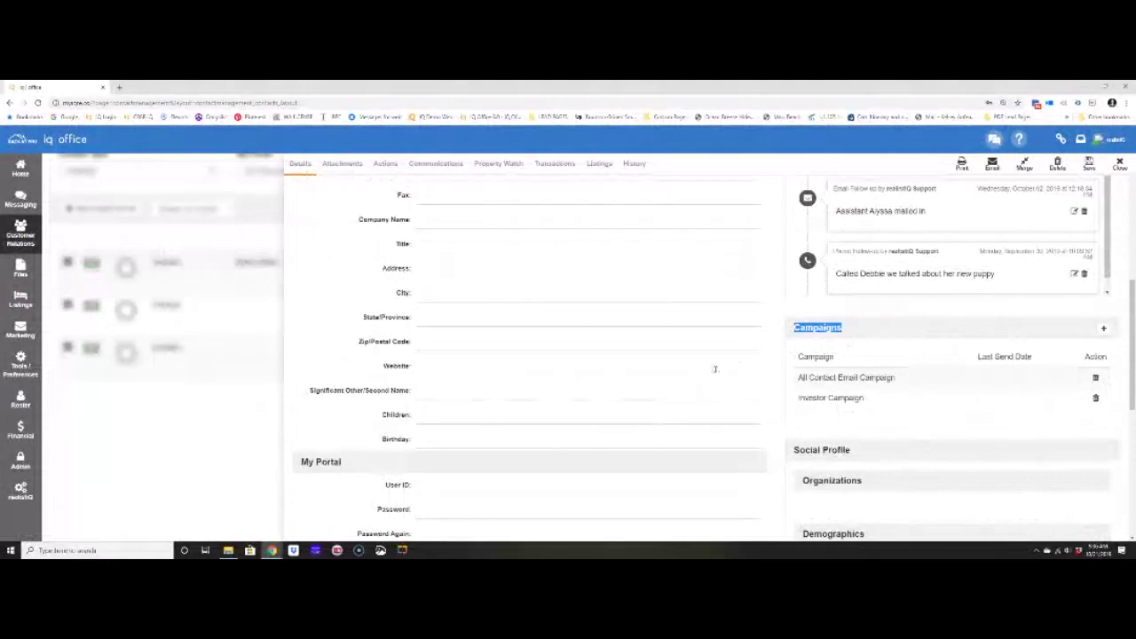
pyautogui.scroll(-3, 373, 266)
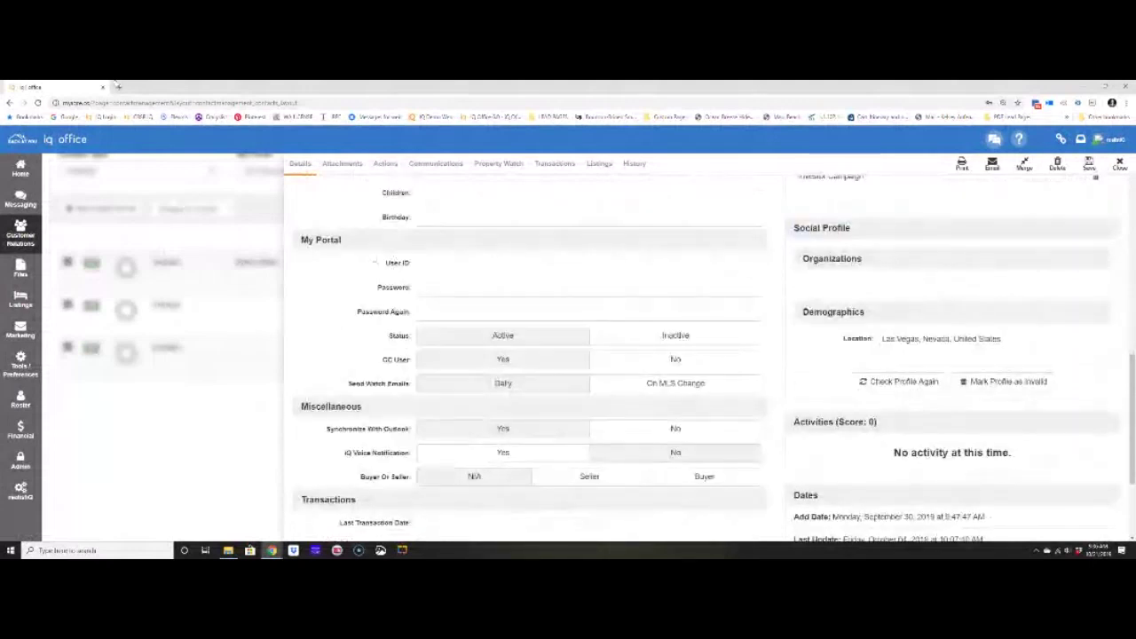
# Step: Fill in the contact's My Portal user ID, enter and repeat the portal password, and set CC User to No
pyautogui.click(119, 87)
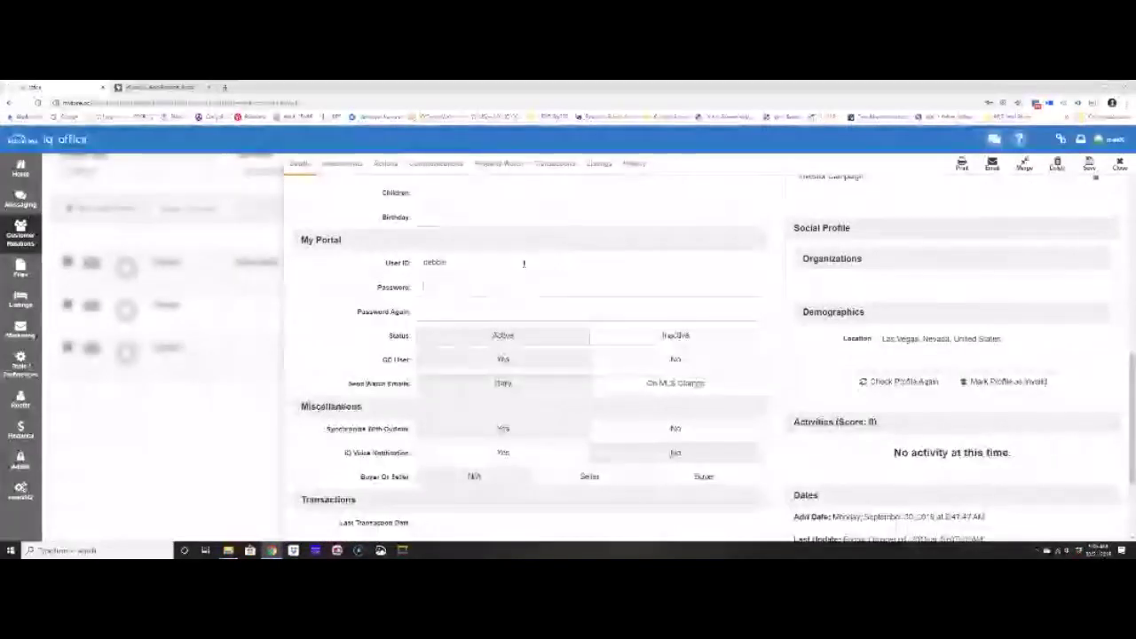
pyautogui.write('****')
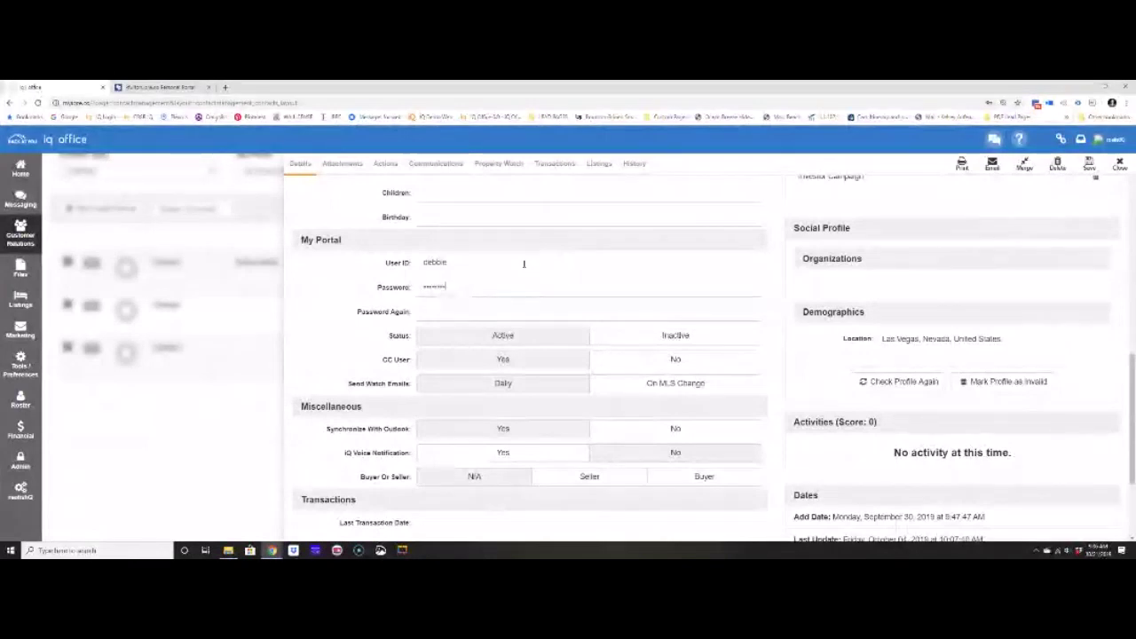
pyautogui.press('Tab')
pyautogui.write('*******')
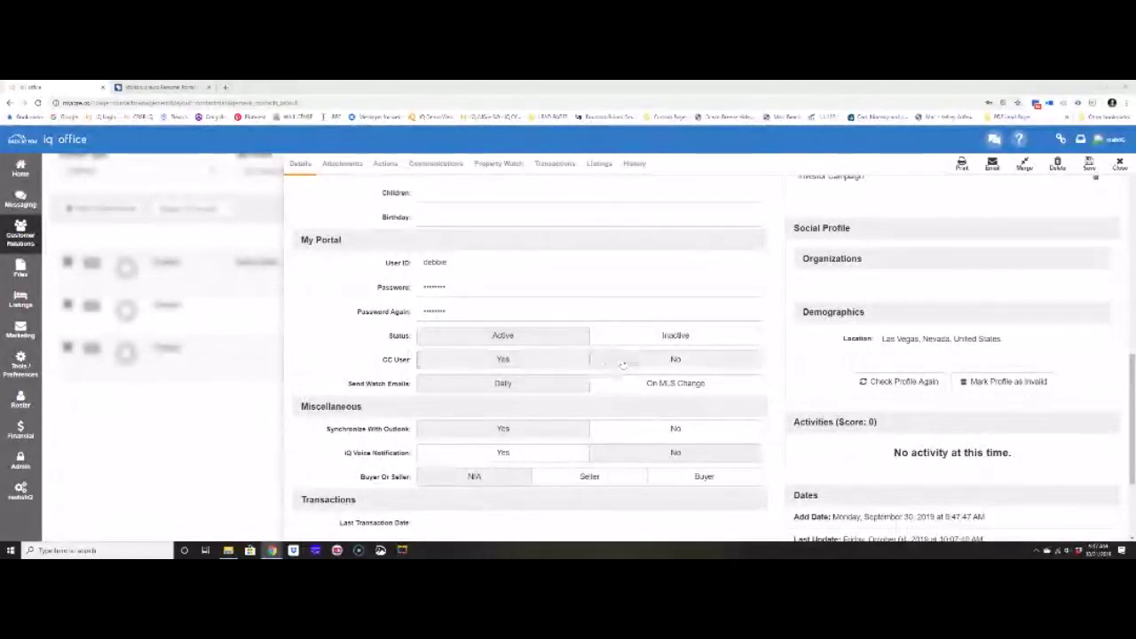
pyautogui.click(647, 364)
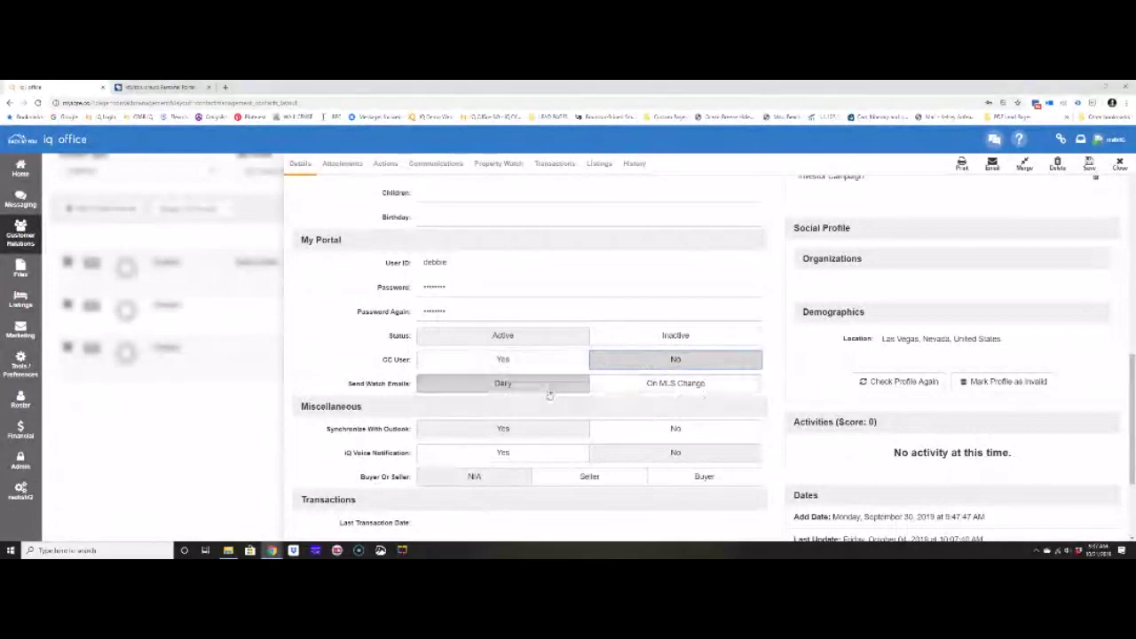
# Step: Review the remaining contact fields through SocialLinks and save the contact record
pyautogui.scroll(-1, 527, 386)
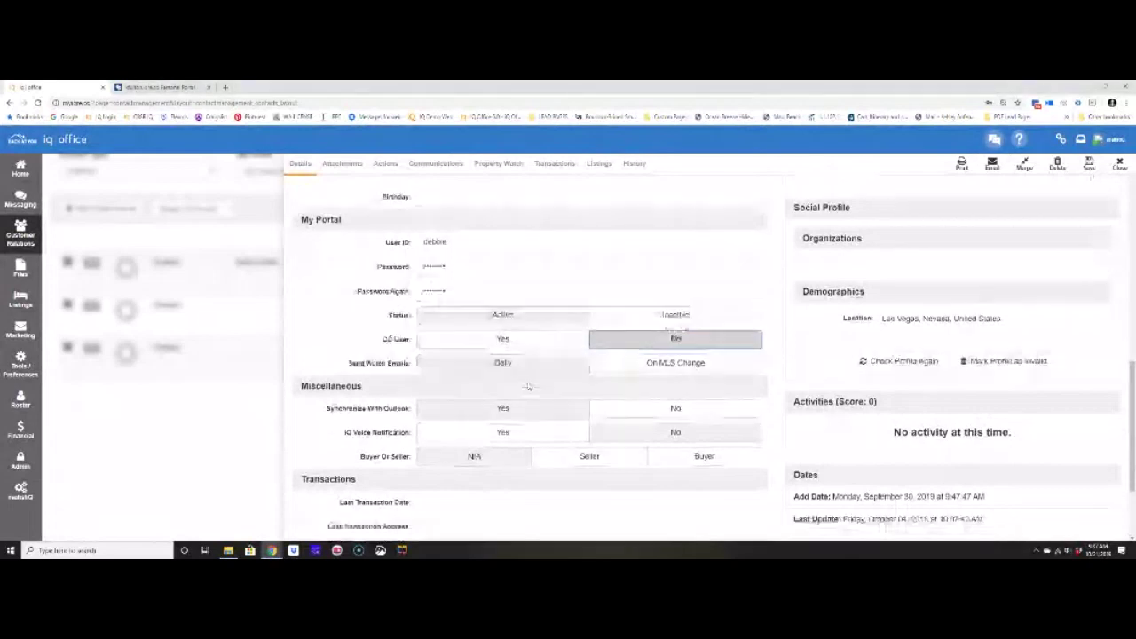
pyautogui.scroll(-3, 527, 386)
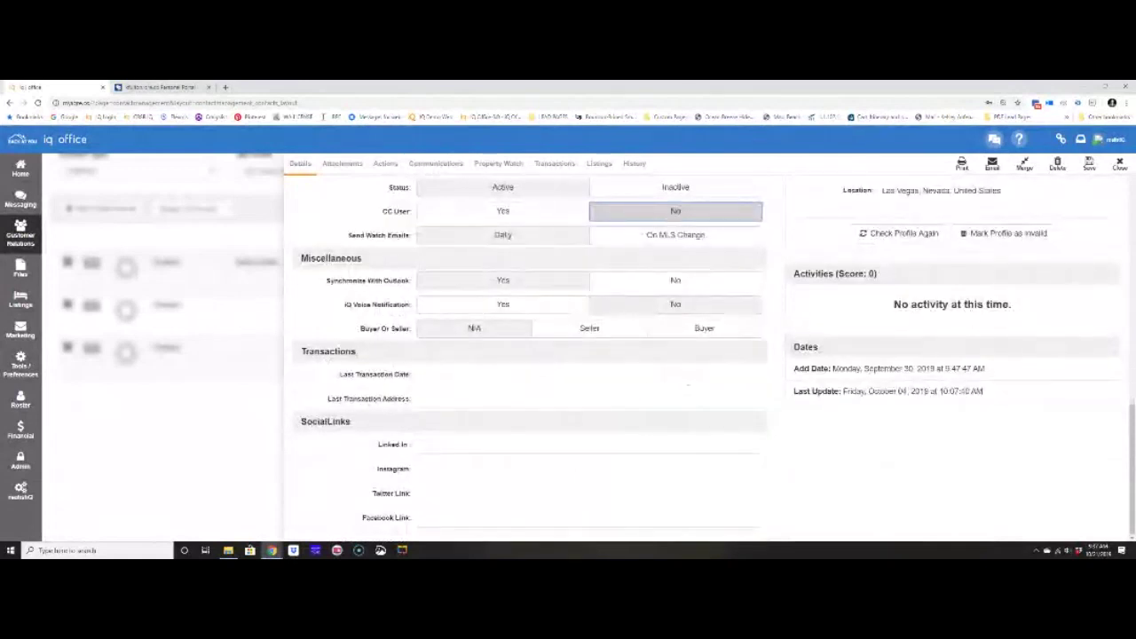
pyautogui.doubleClick(306, 423)
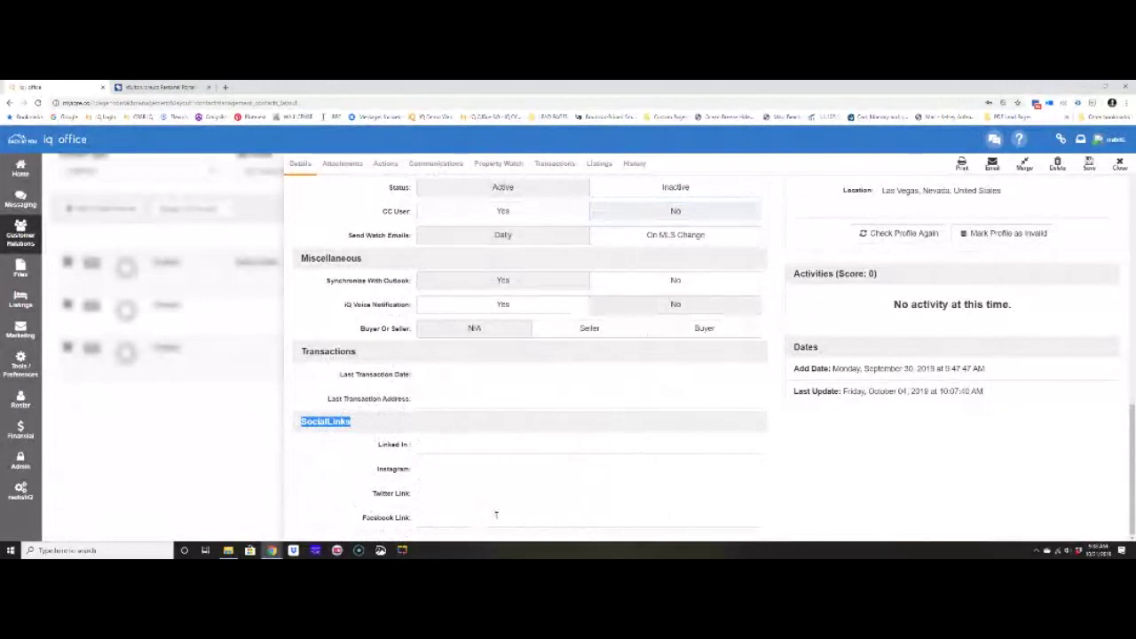
pyautogui.scroll(10, 857, 513)
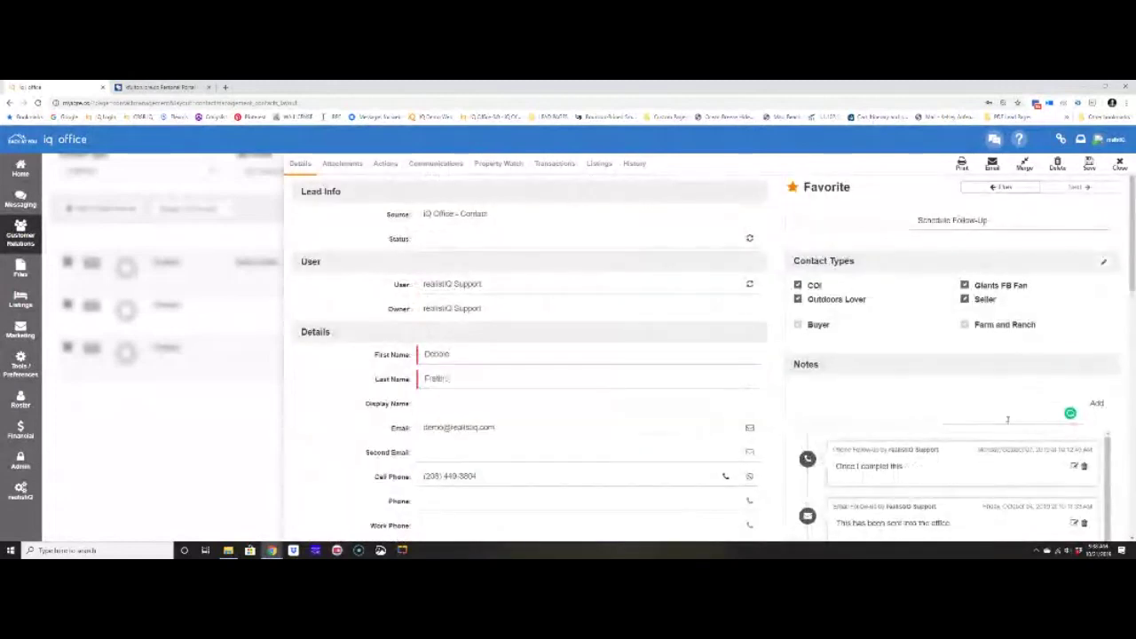
pyautogui.click(1088, 166)
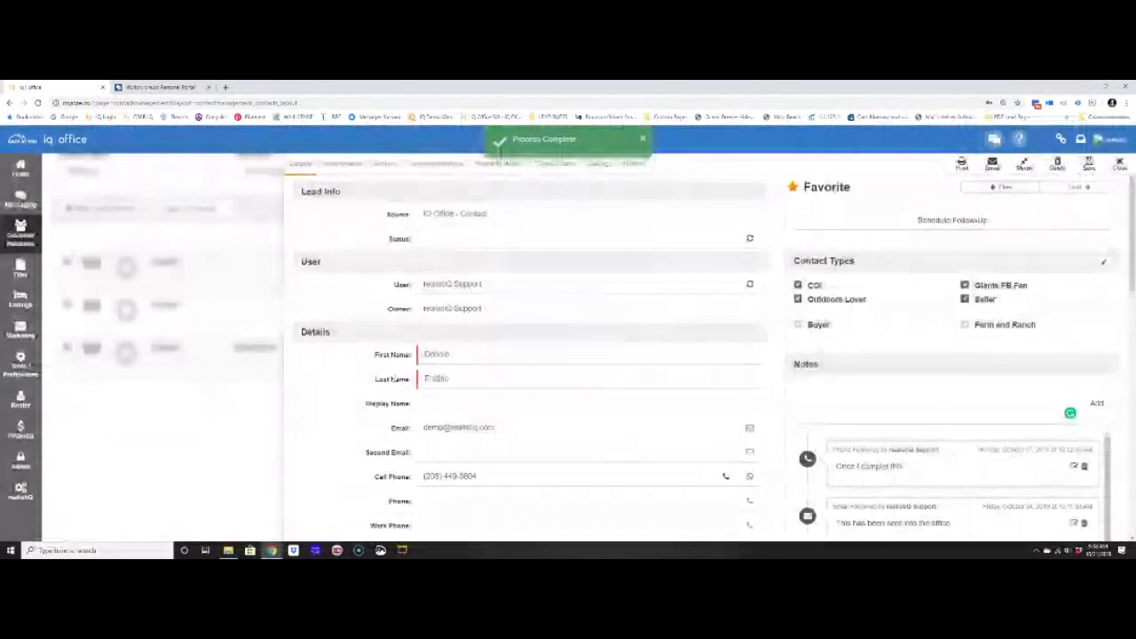
# Step: Check the My Portal section of the saved record and view the contact's attachments
pyautogui.scroll(-10, 444, 408)
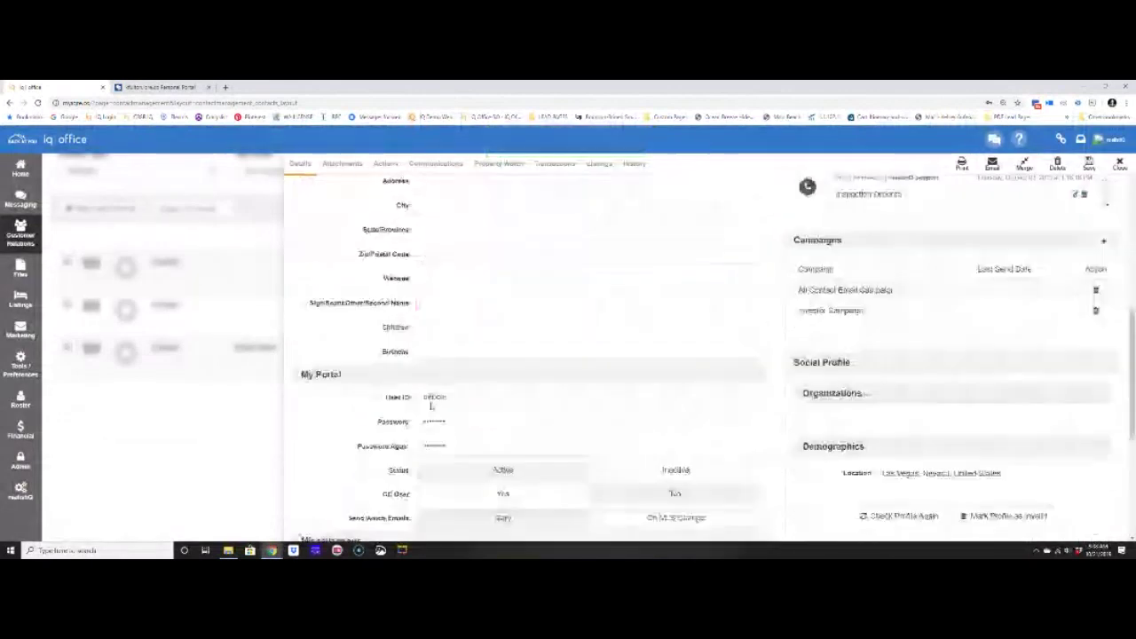
pyautogui.scroll(10, 435, 355)
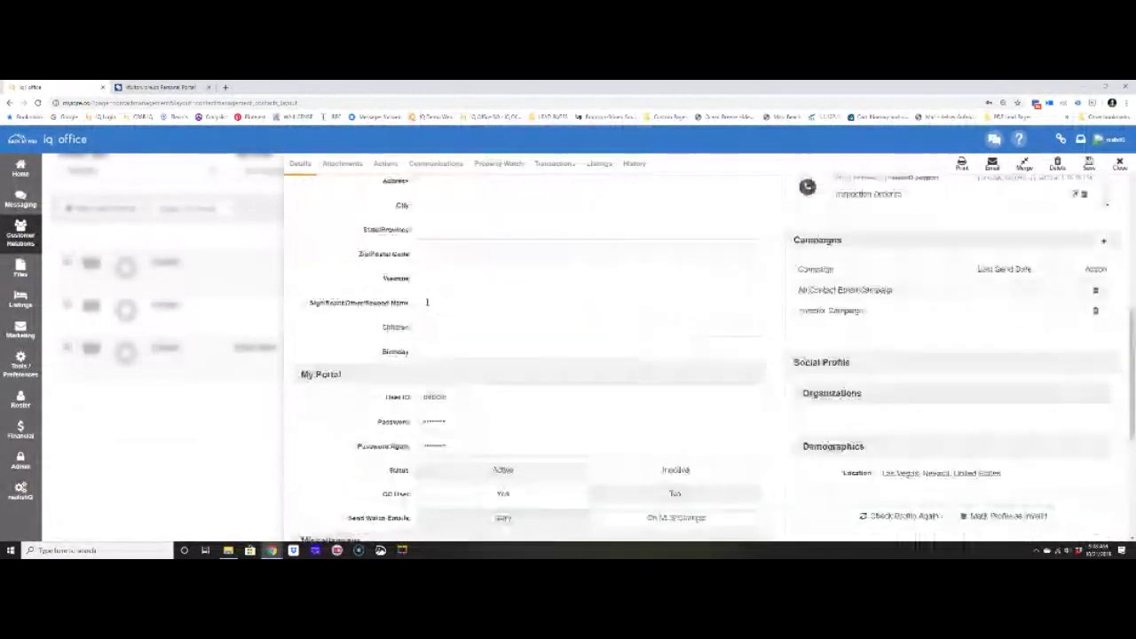
pyautogui.click(343, 165)
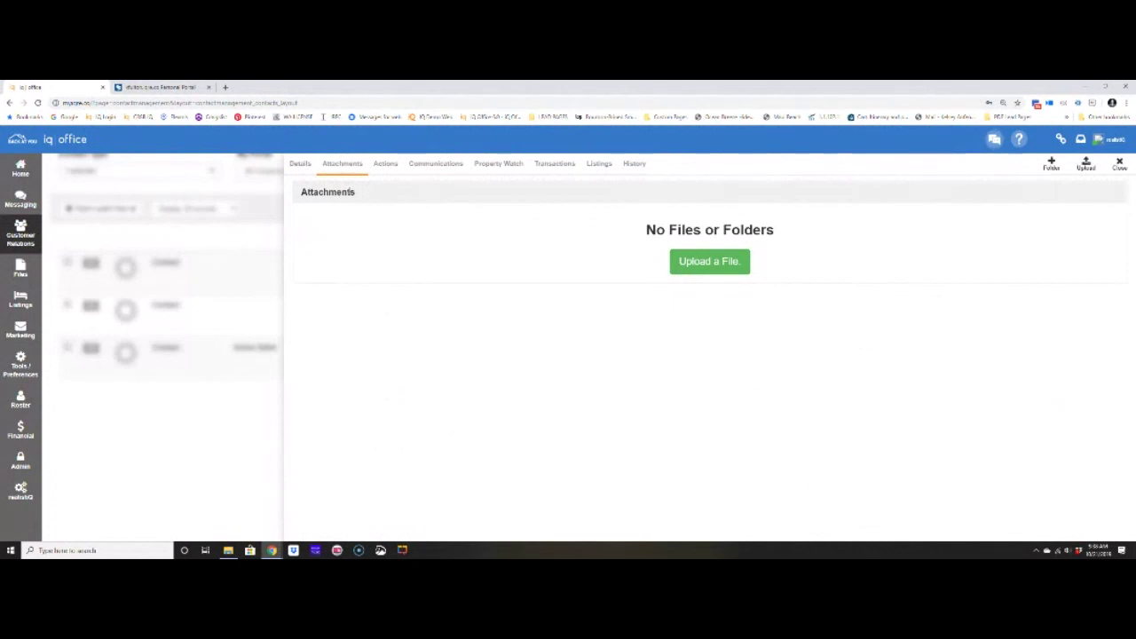
# Step: Delete the Open House Action Plan, First Time Home Buyer, Buyer Open Escrow Checklist and Buyer Action Plan assignments from the contact
pyautogui.click(387, 165)
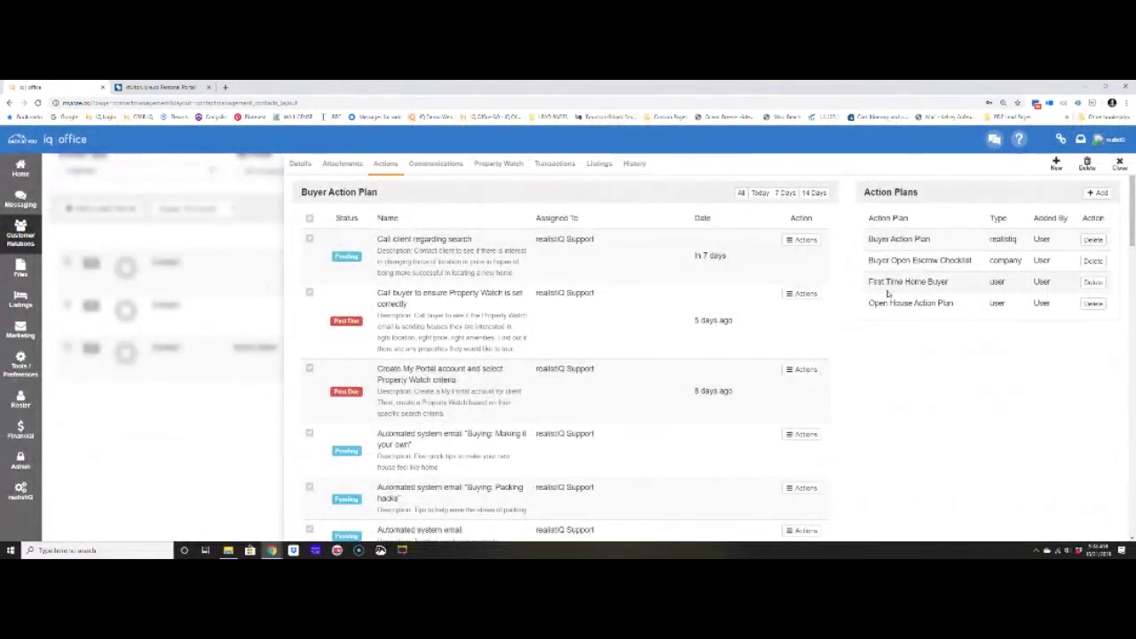
pyautogui.click(1093, 303)
pyautogui.click(976, 314)
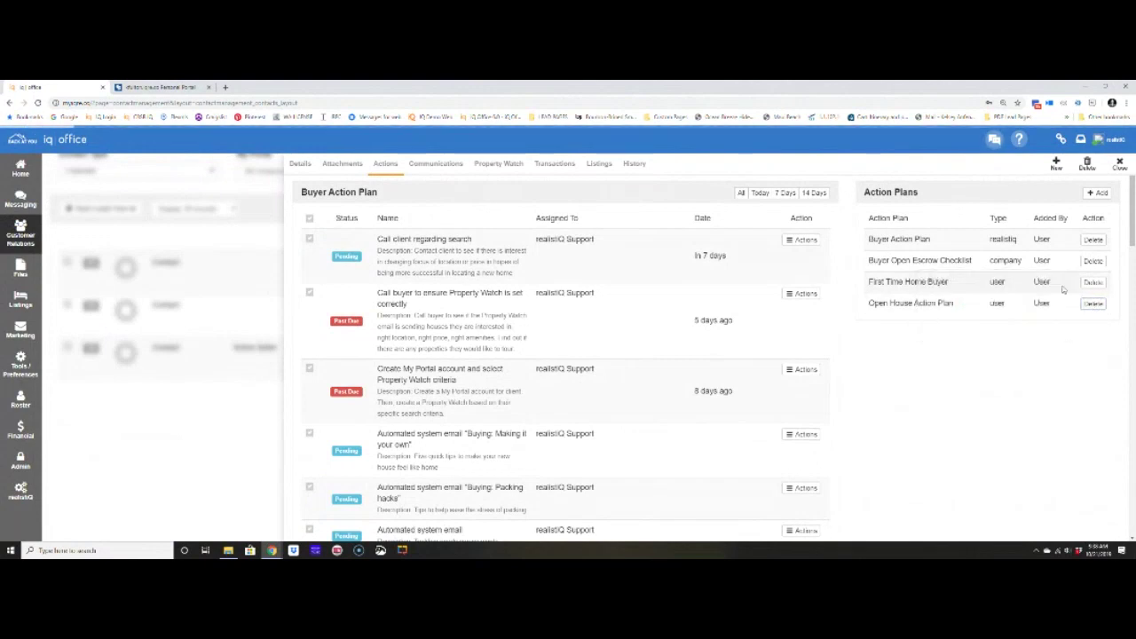
pyautogui.click(1092, 282)
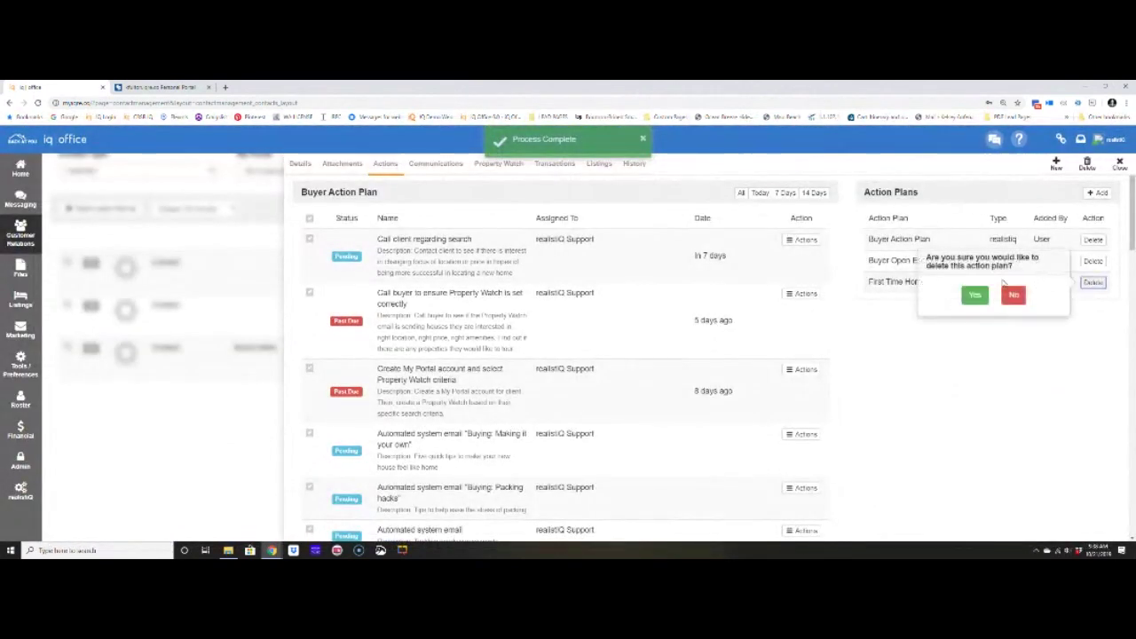
pyautogui.click(973, 293)
pyautogui.click(1092, 260)
pyautogui.click(974, 272)
pyautogui.click(1092, 239)
pyautogui.click(975, 252)
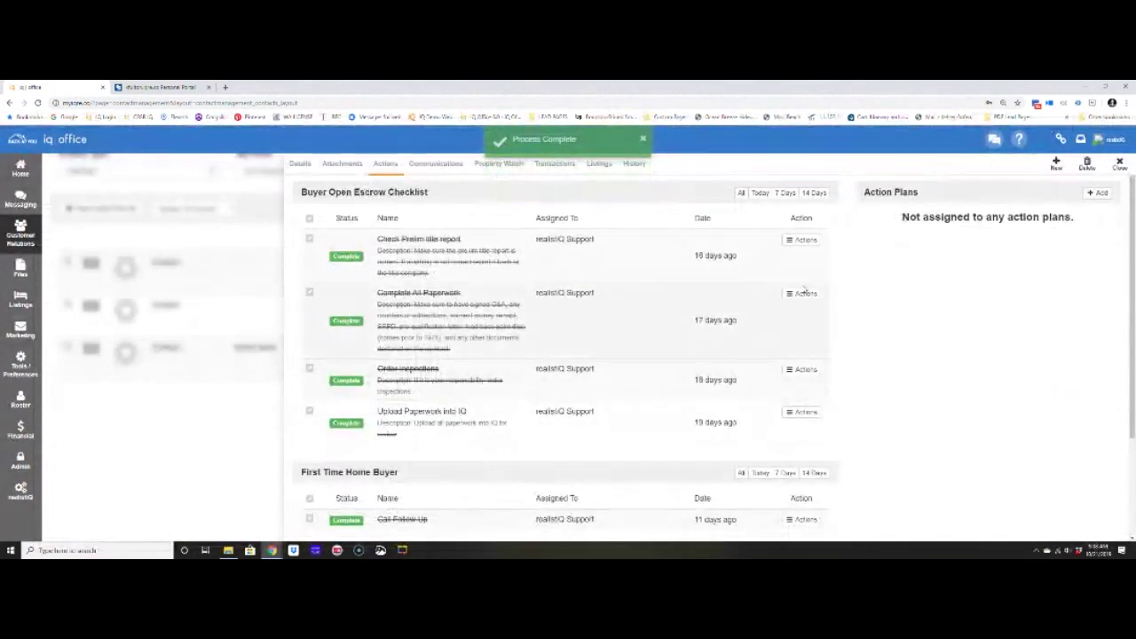
# Step: Assign the First Time Home Buyer action plan to the contact and look over its scheduled actions
pyautogui.click(1098, 193)
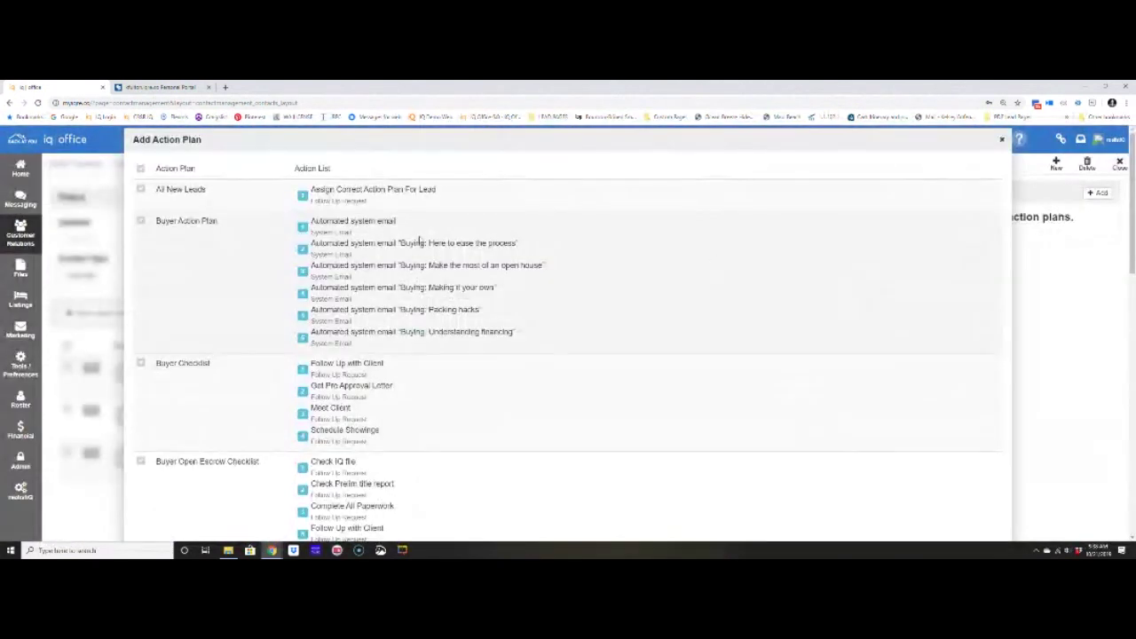
pyautogui.scroll(-10, 419, 243)
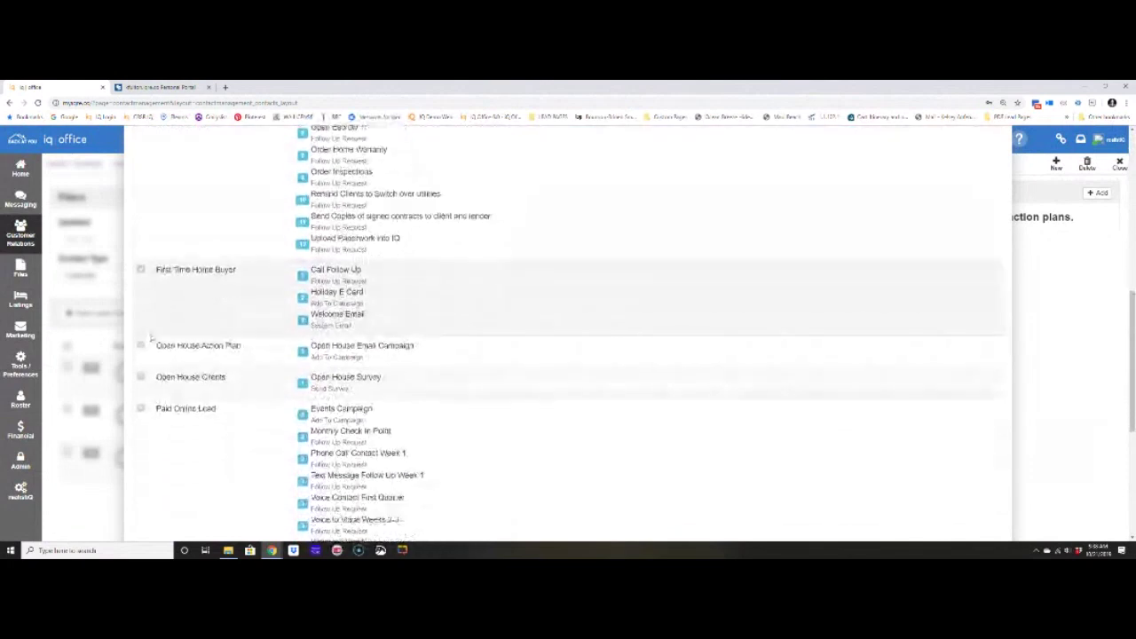
pyautogui.scroll(-3, 621, 355)
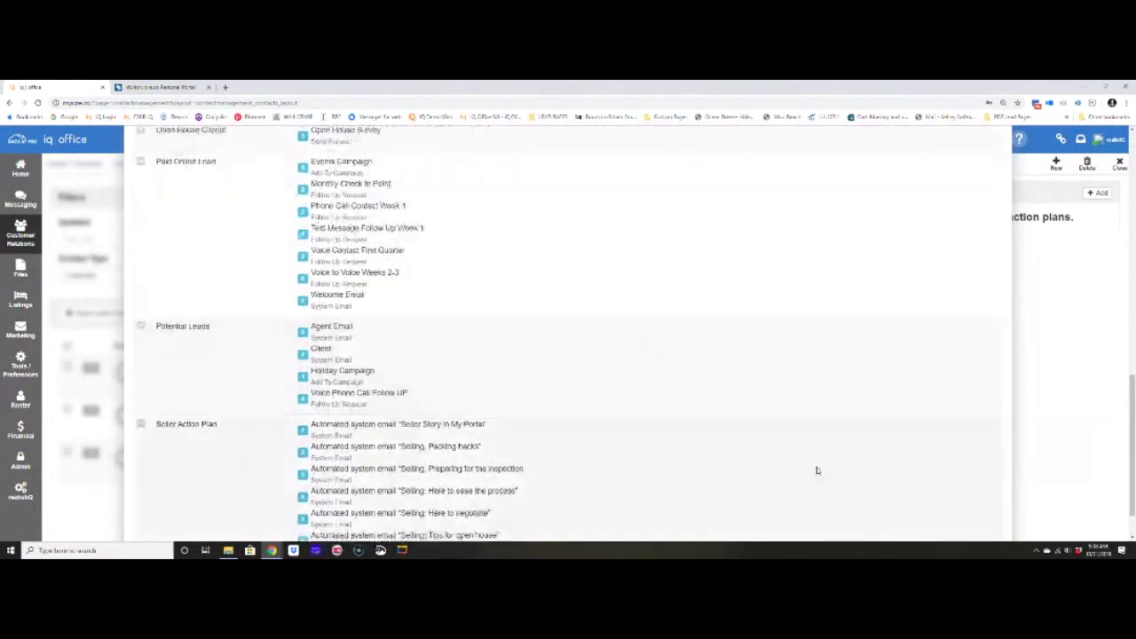
pyautogui.scroll(-3, 817, 470)
pyautogui.click(982, 524)
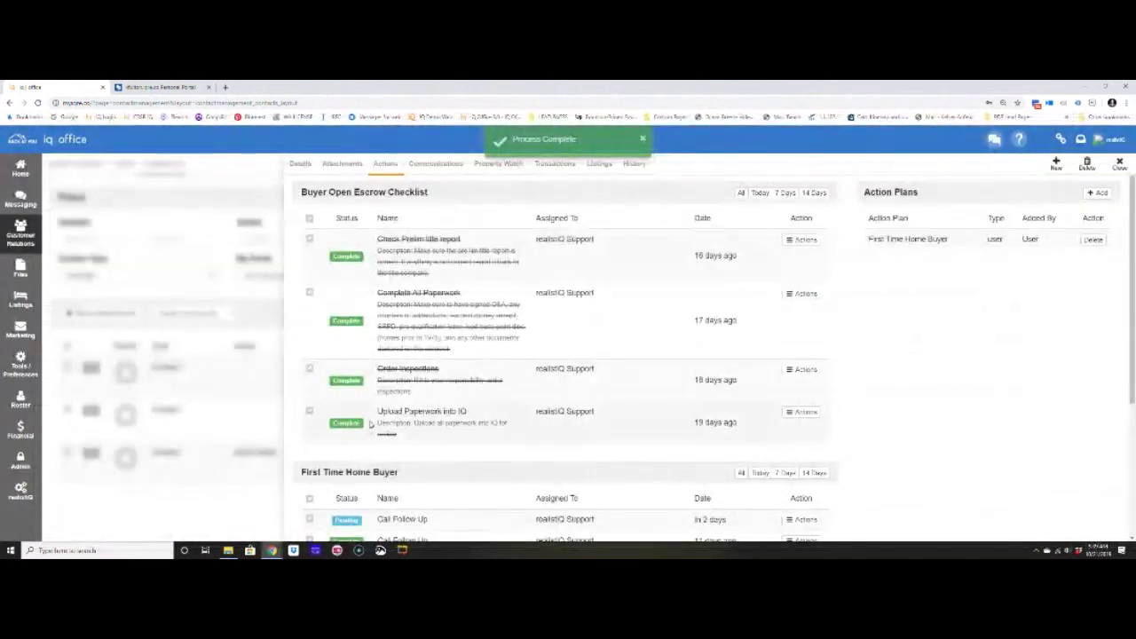
pyautogui.scroll(-2, 371, 424)
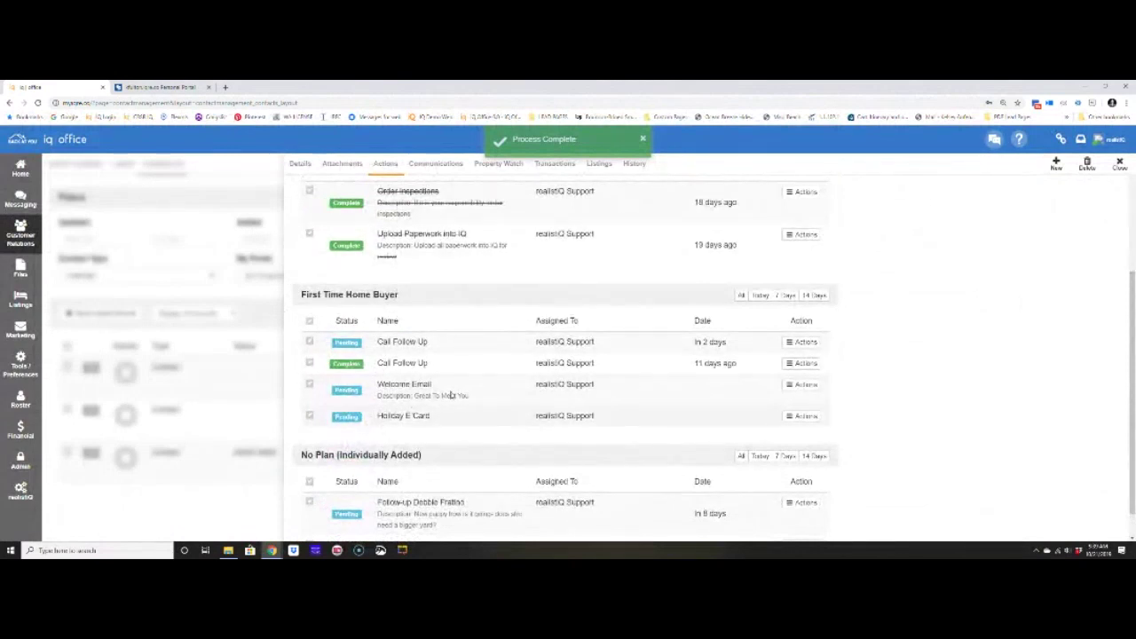
pyautogui.scroll(2, 946, 362)
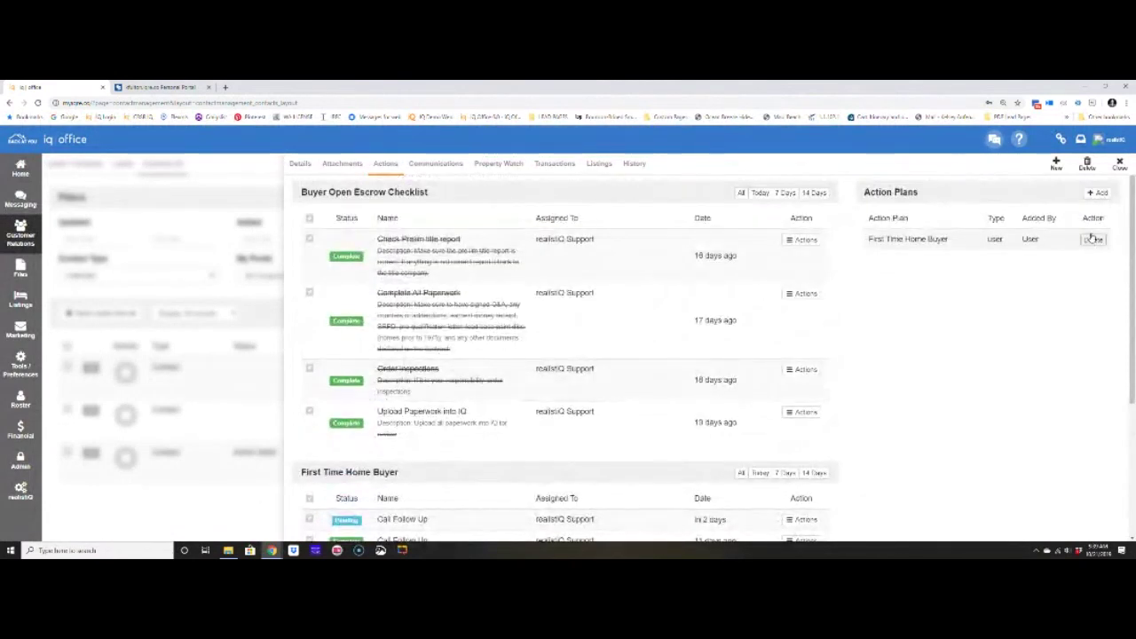
# Step: Create a Follow Up Request action named for a call to the contact, described as calling to see how her dog is after surgery
pyautogui.click(1056, 165)
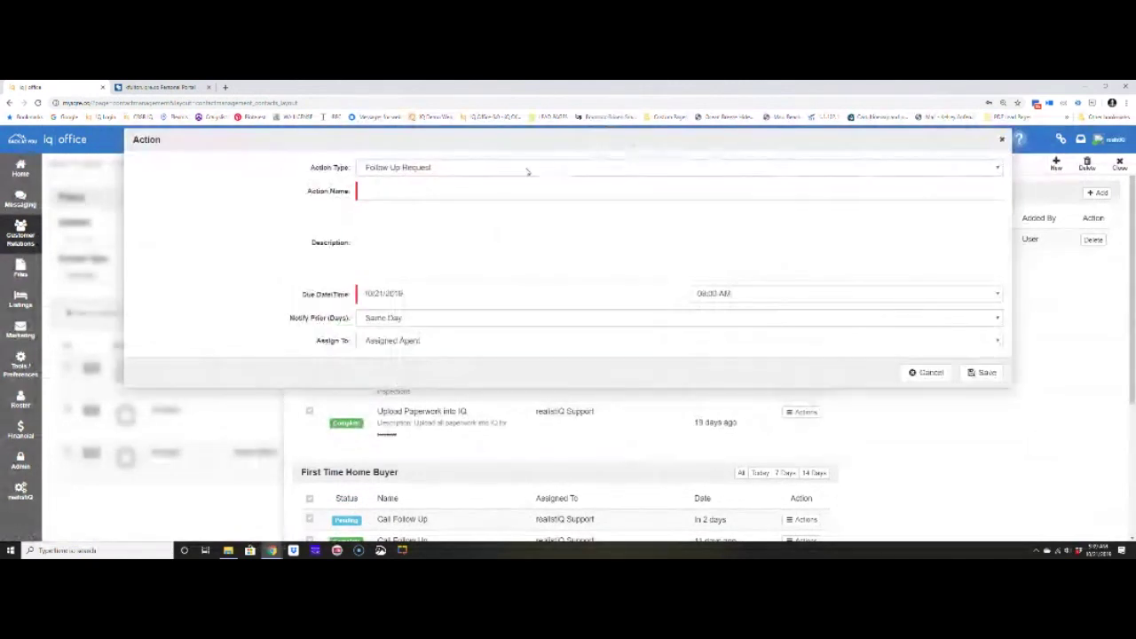
pyautogui.click(478, 193)
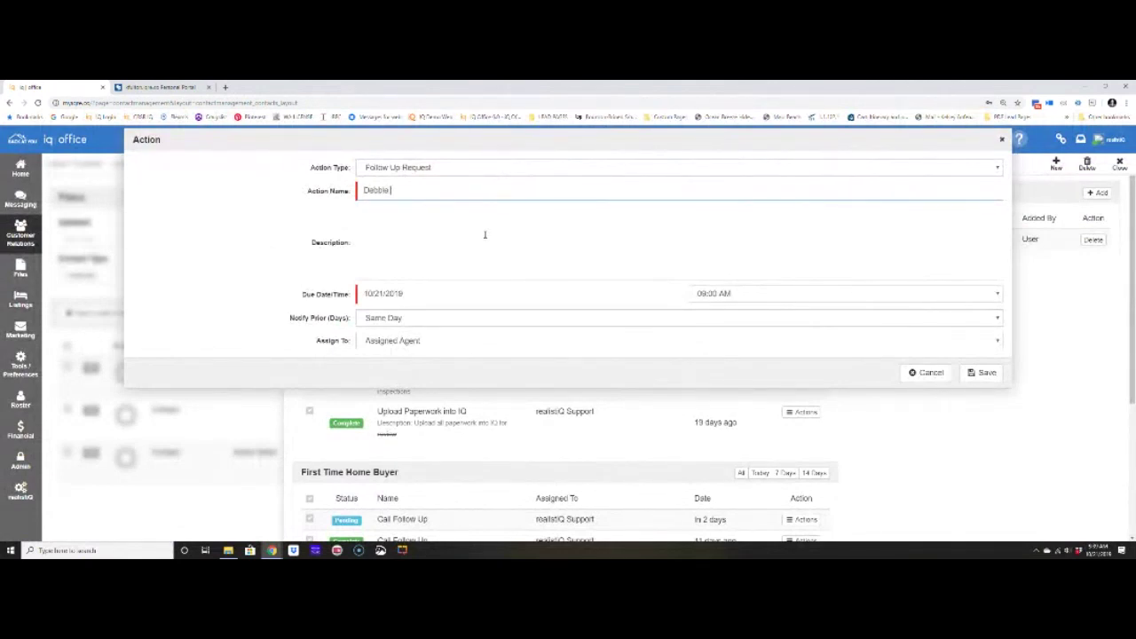
pyautogui.write('Debbie Call')
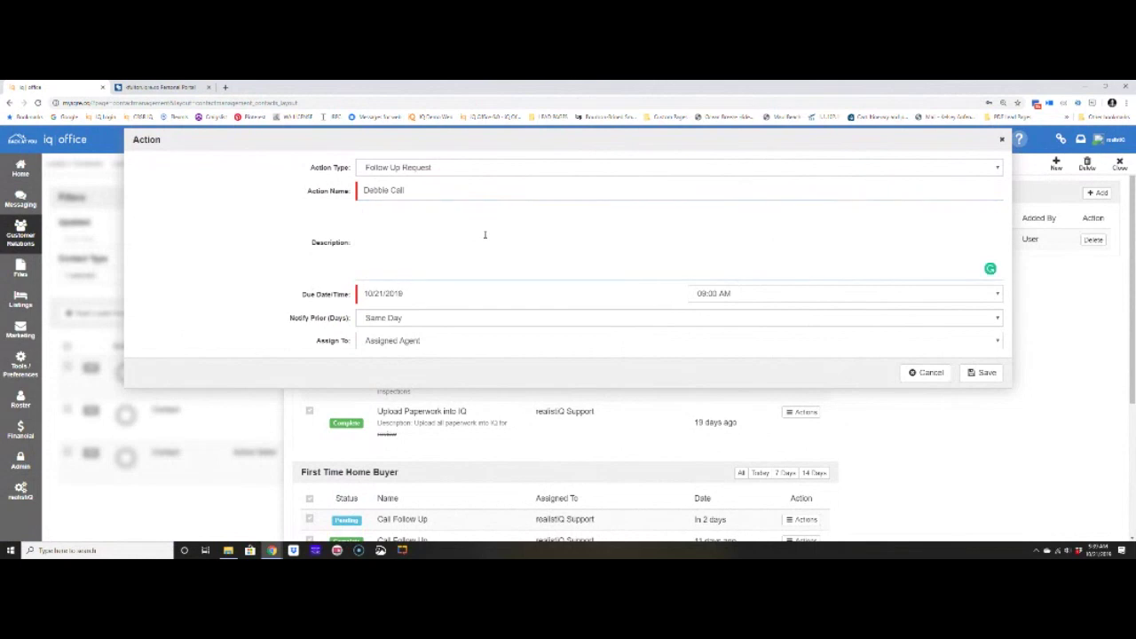
pyautogui.write('ll')
pyautogui.write(' Debbie to see how her ')
pyautogui.write('si')
pyautogui.write('g is after')
pyautogui.write(' su')
# Step: Set the follow-up action's due date to 10/22/2019 at 11:15 AM and save it
pyautogui.click(483, 289)
pyautogui.click(388, 396)
pyautogui.click(719, 295)
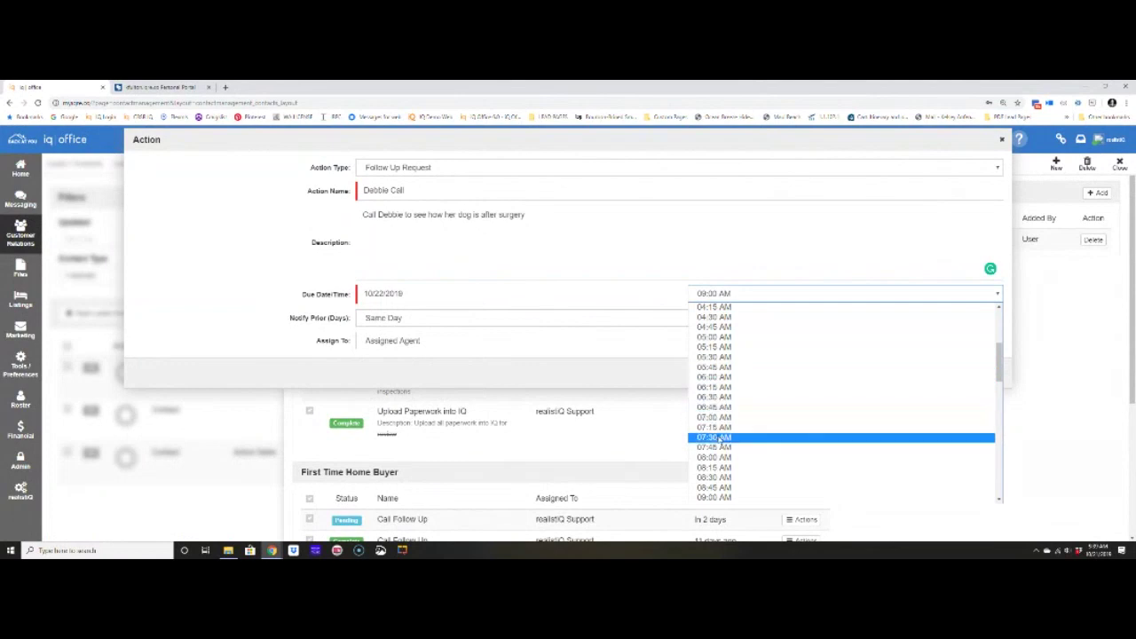
pyautogui.scroll(-2, 720, 439)
pyautogui.click(721, 411)
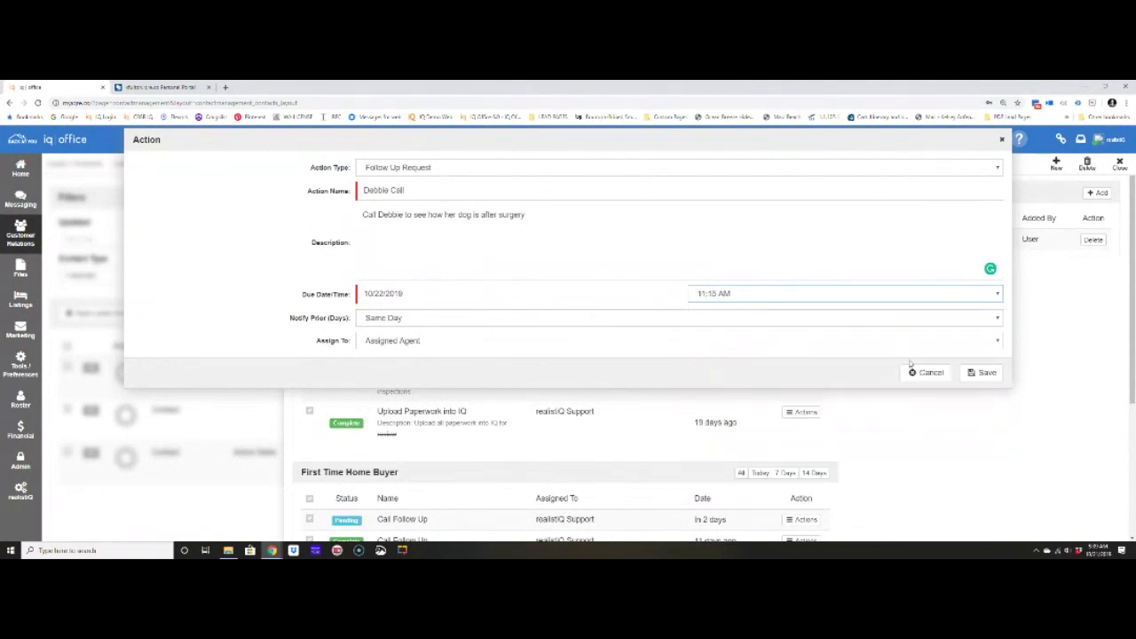
pyautogui.click(985, 373)
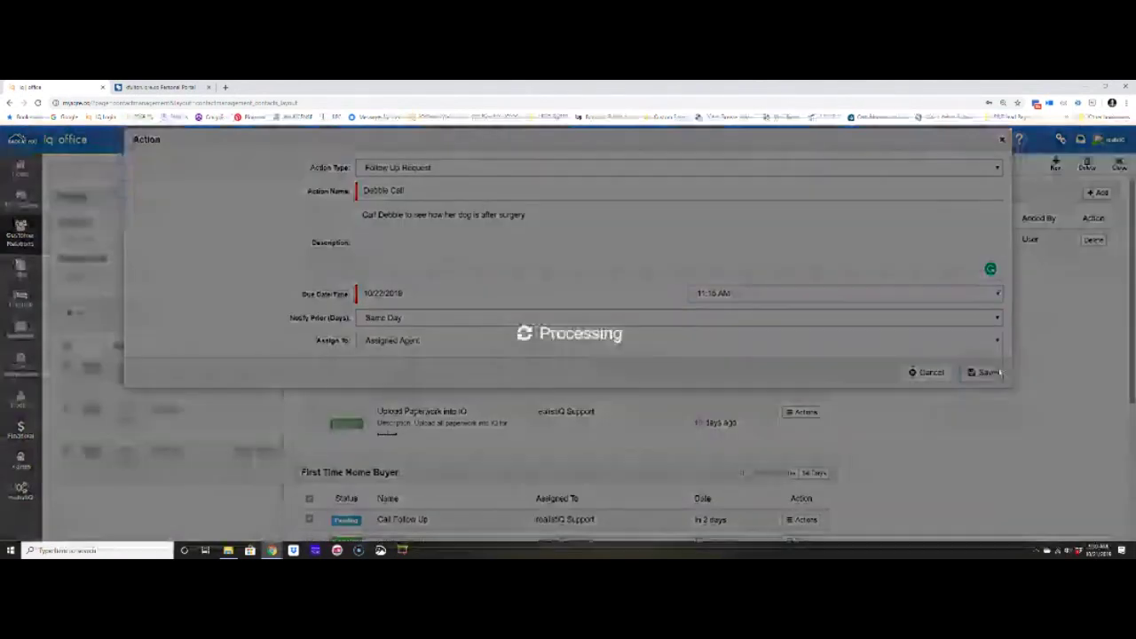
# Step: Examine the contact's individually added actions and the First Time Home Buyer plan's actions
pyautogui.scroll(-3, 675, 346)
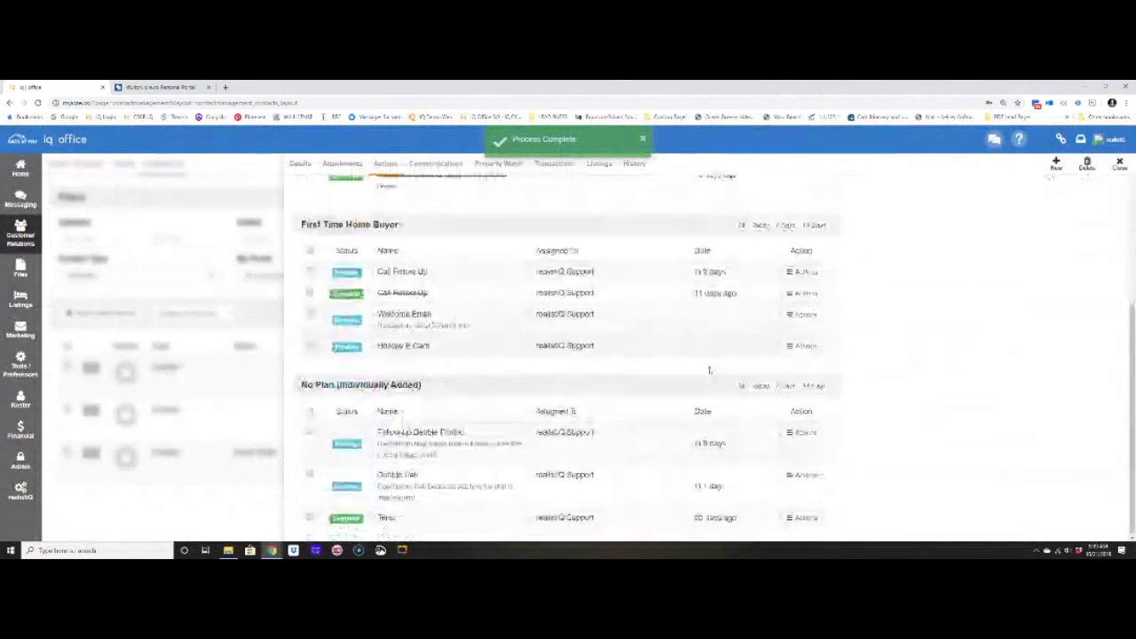
pyautogui.moveTo(307, 382); pyautogui.dragTo(468, 381)
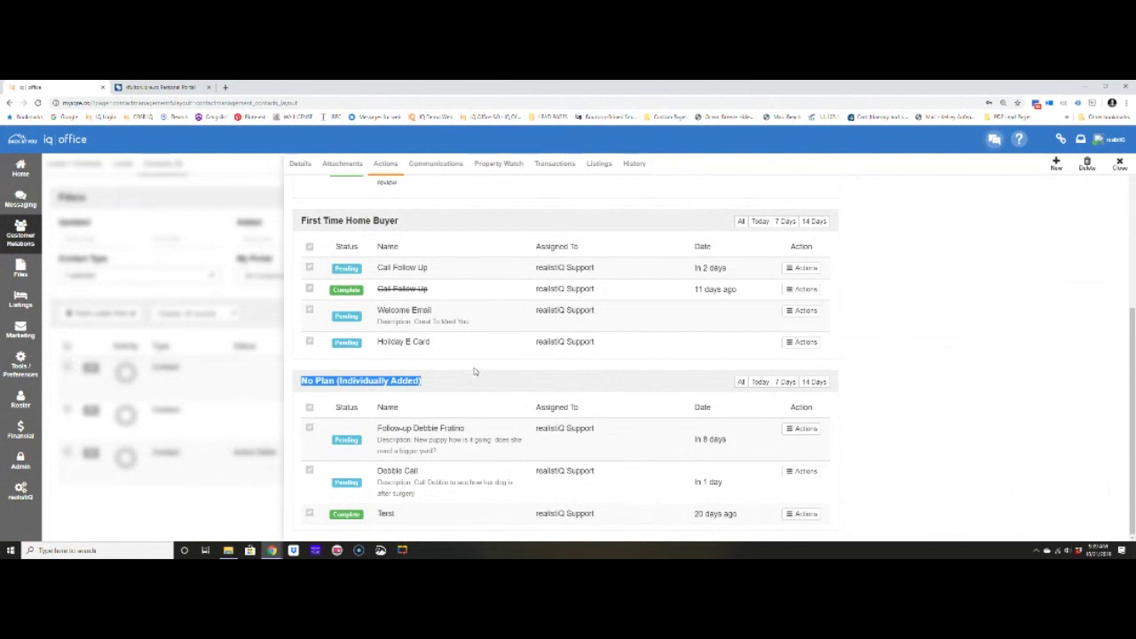
pyautogui.moveTo(300, 220); pyautogui.dragTo(459, 222)
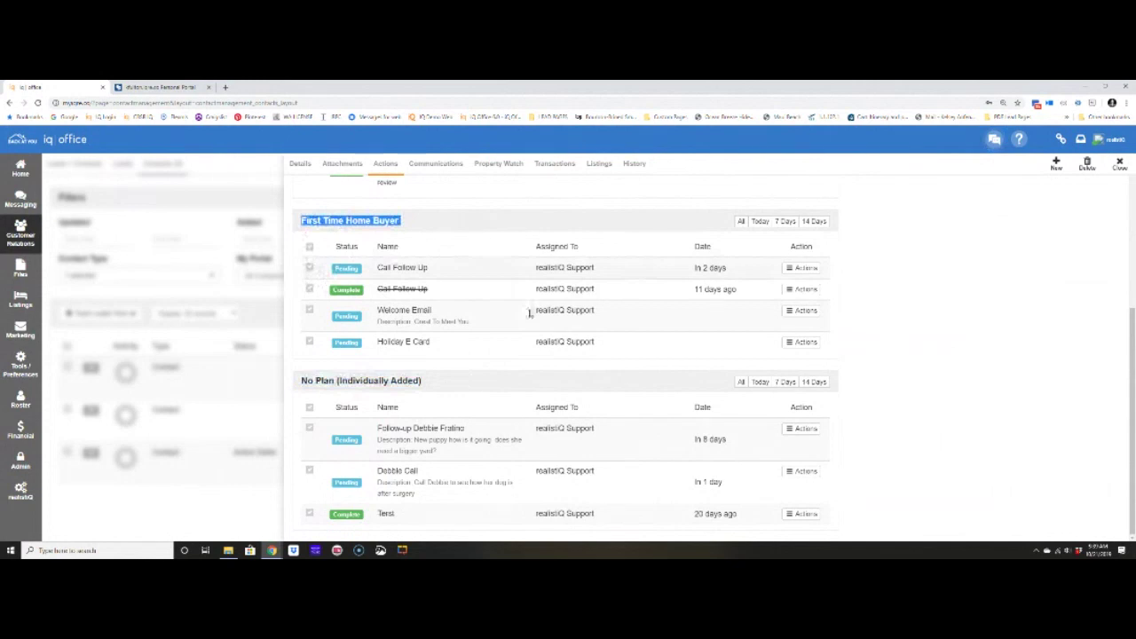
# Step: Close the contact's record and return to the home dashboard
pyautogui.scroll(3, 530, 312)
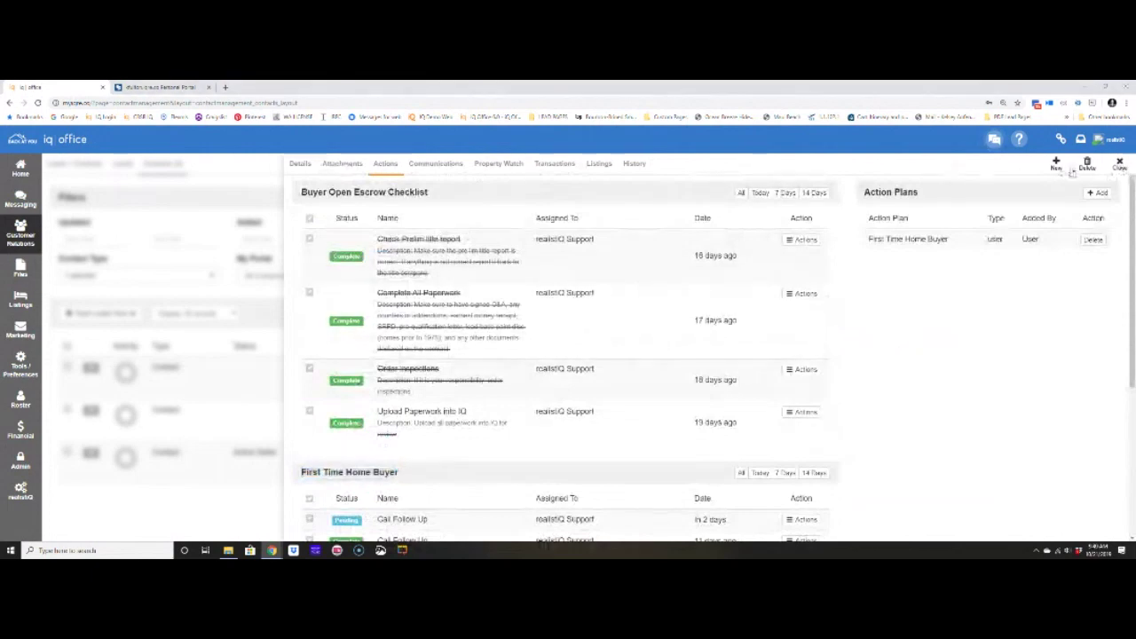
pyautogui.click(1119, 165)
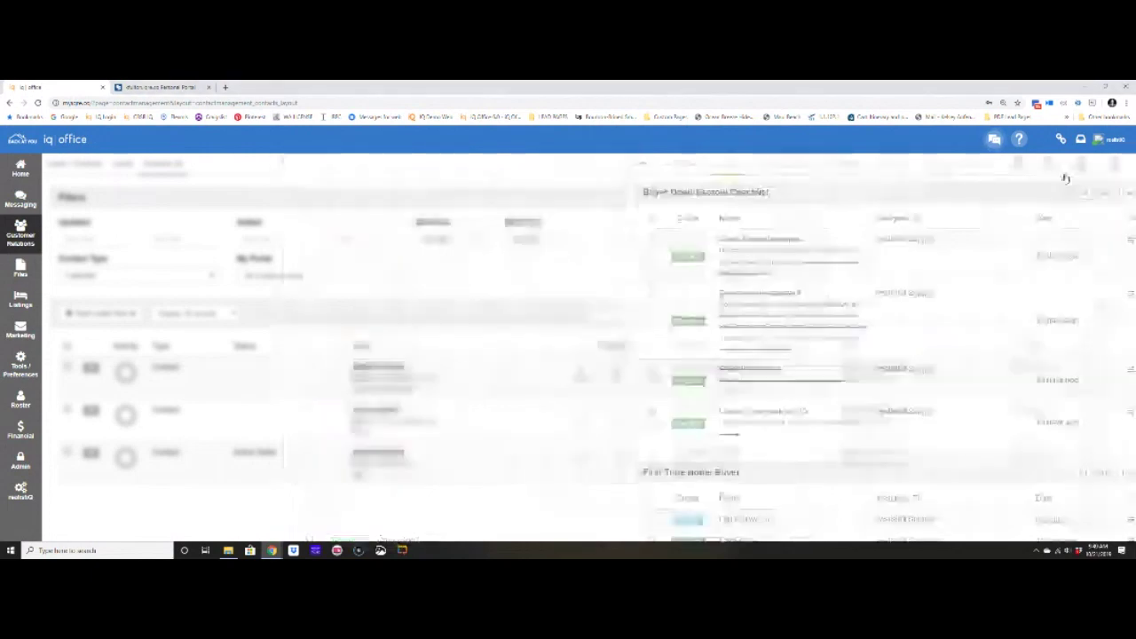
pyautogui.click(25, 169)
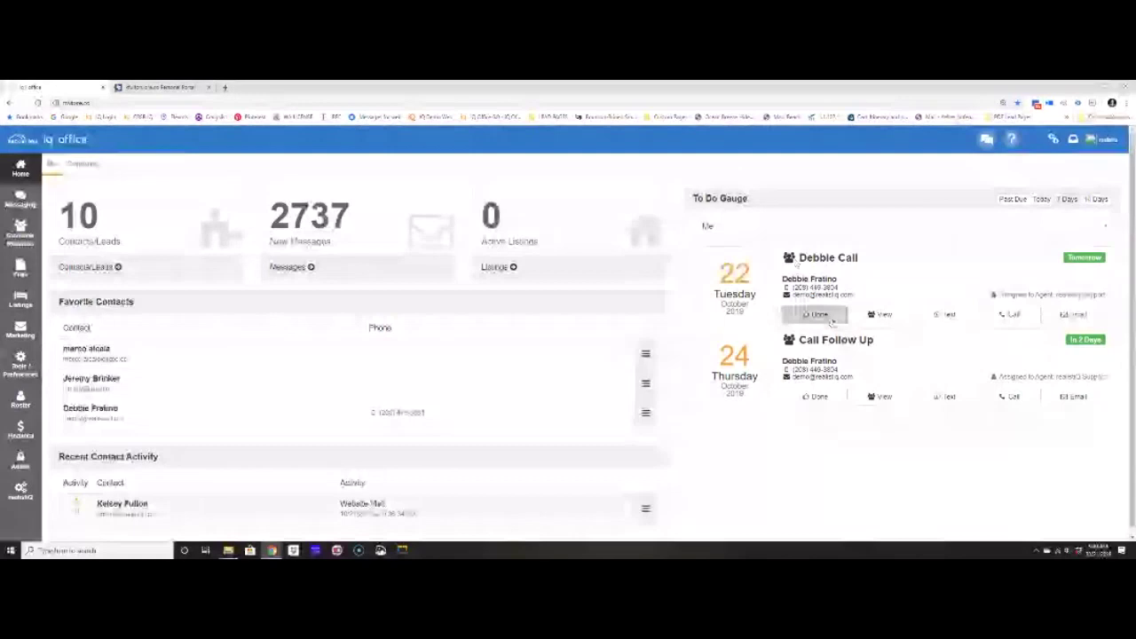
# Step: Open the upcoming call action's completion form, review the contact's past follow-up notes and close it without saving
pyautogui.click(829, 320)
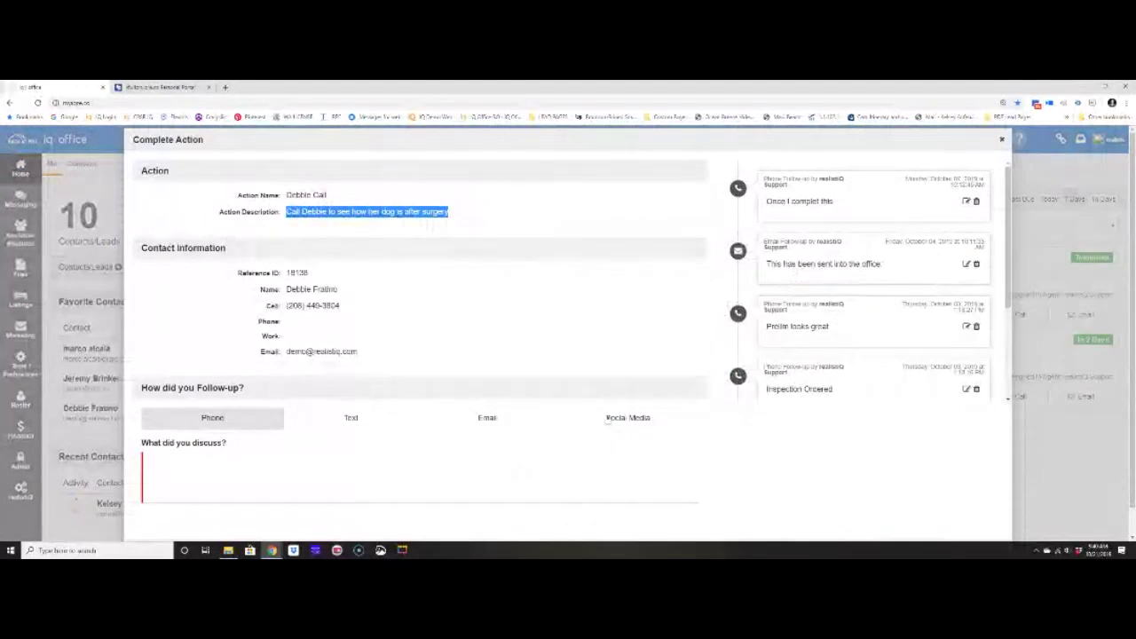
pyautogui.scroll(-2, 902, 210)
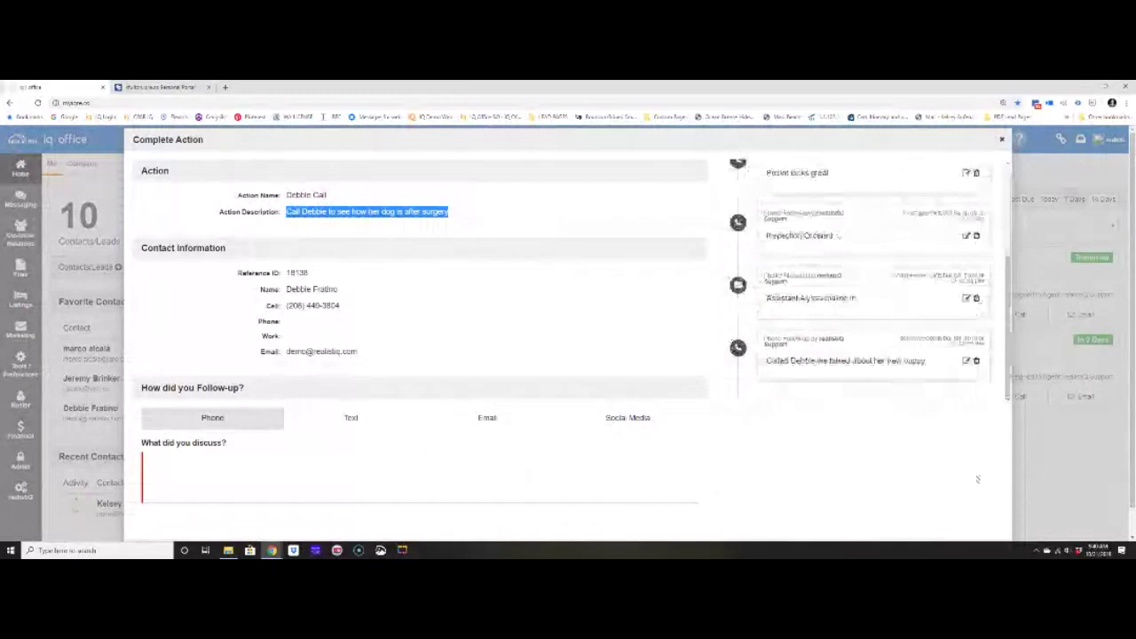
pyautogui.scroll(-1, 977, 479)
pyautogui.scroll(2, 936, 179)
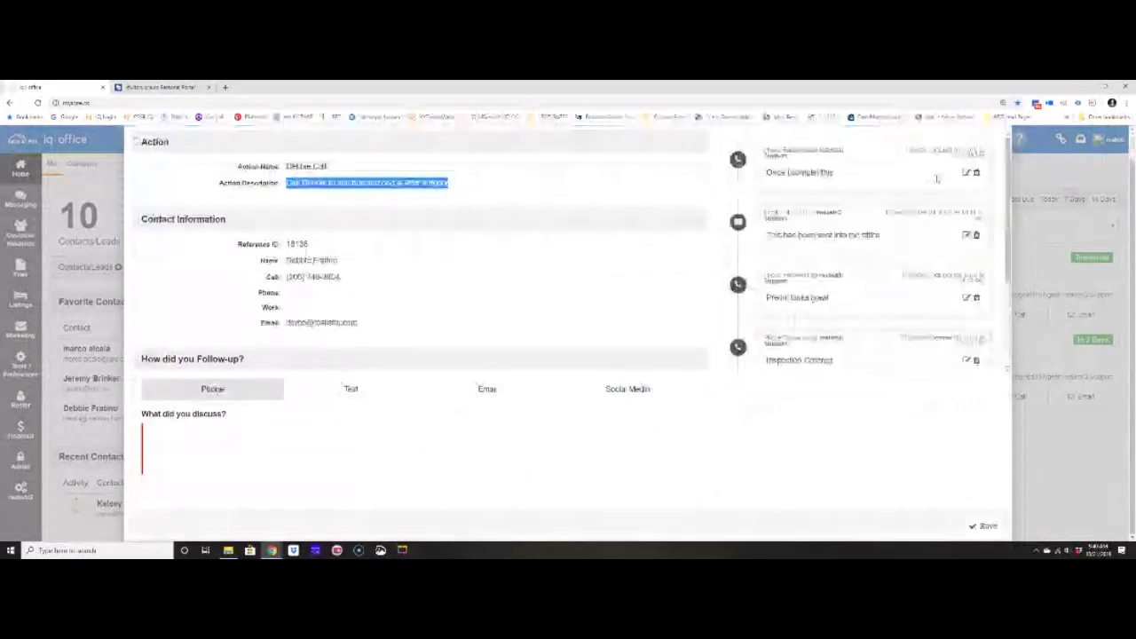
pyautogui.click(122, 273)
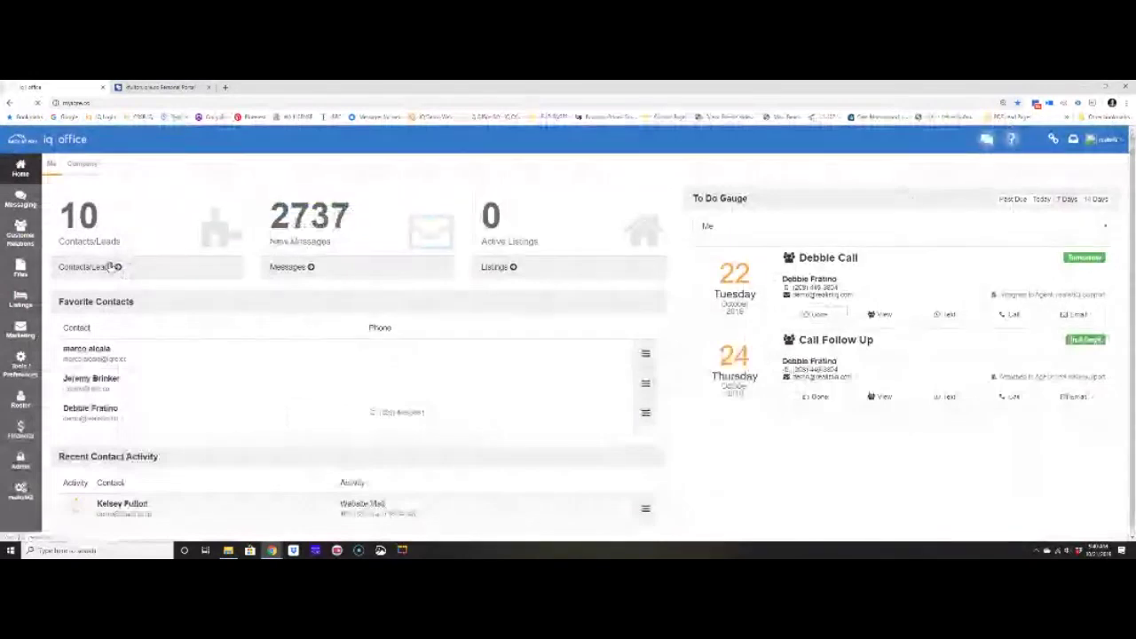
# Step: Go to the full contacts list and clear its contact type filter
pyautogui.click(116, 266)
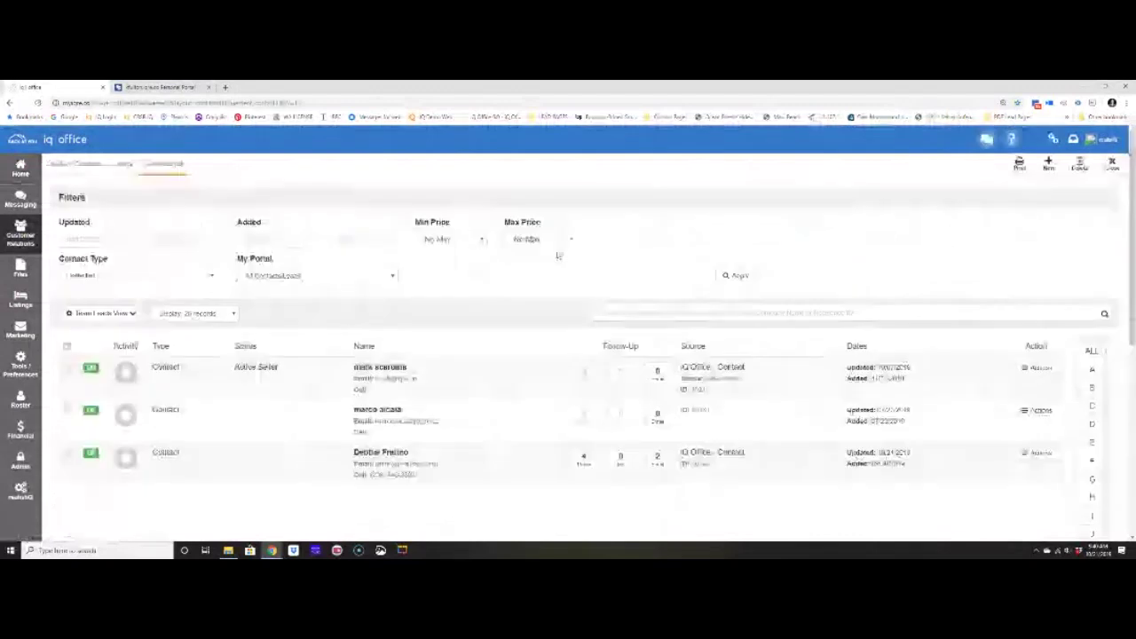
pyautogui.click(138, 275)
pyautogui.click(89, 319)
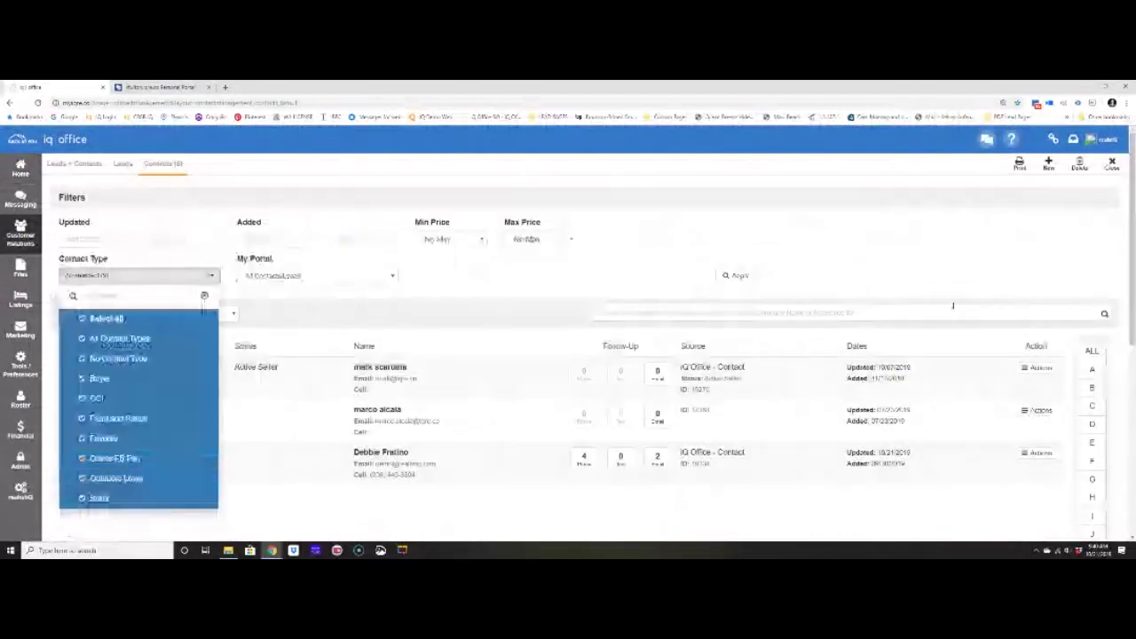
pyautogui.click(717, 277)
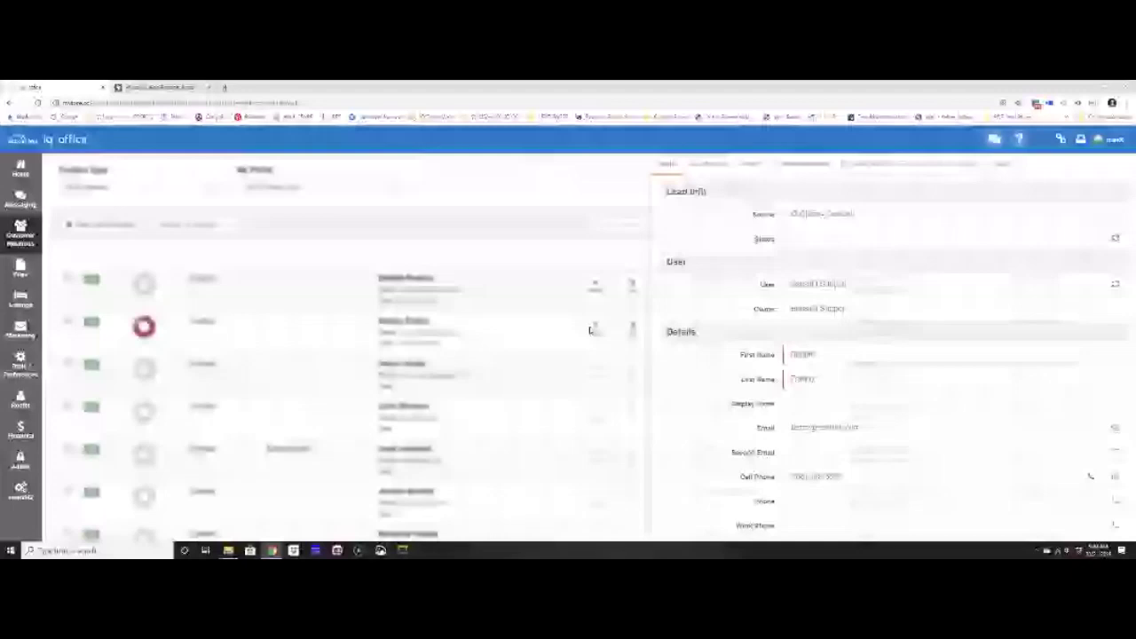
# Step: Browse the contact's communications by checking sent messages, campaigns and the inbox and sent folders for emails
pyautogui.click(591, 329)
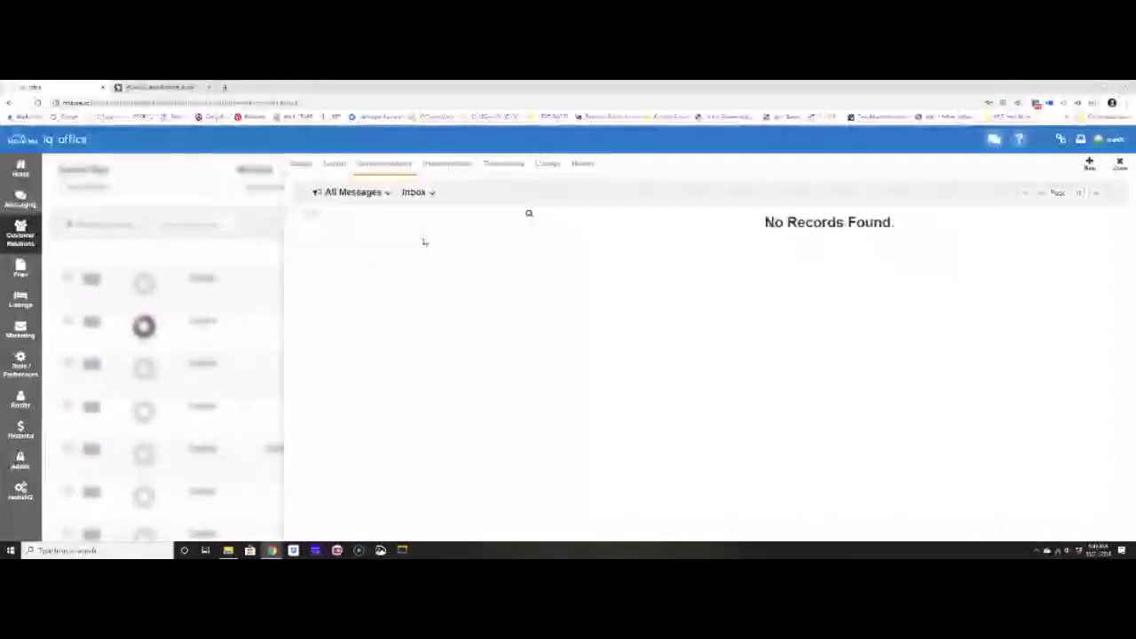
pyautogui.click(415, 192)
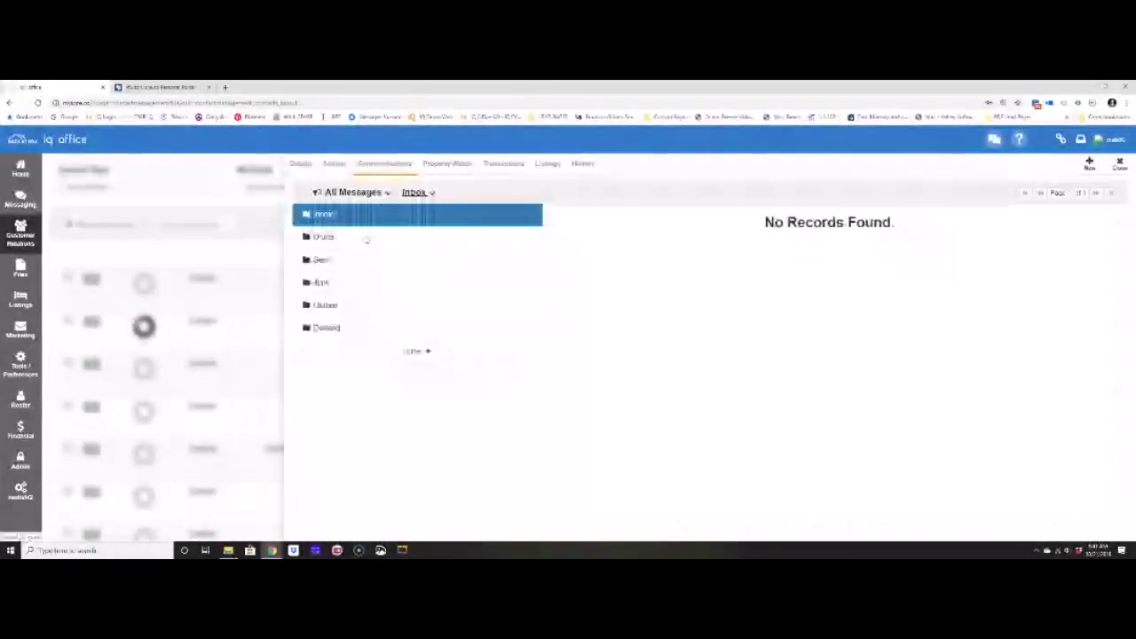
pyautogui.click(355, 258)
pyautogui.click(364, 193)
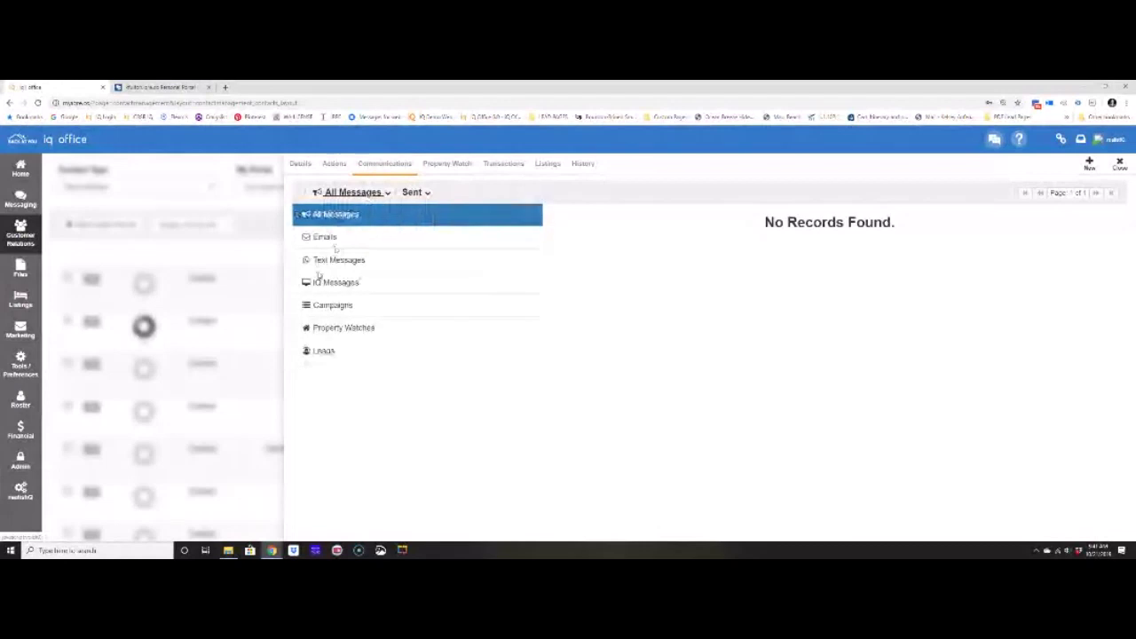
pyautogui.click(333, 305)
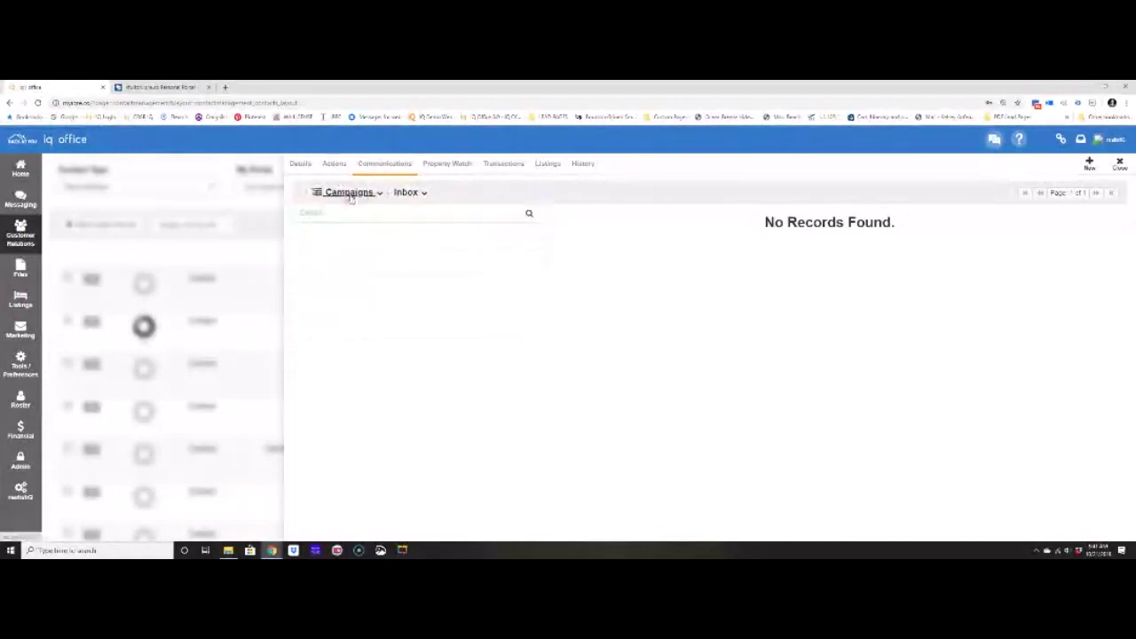
pyautogui.click(350, 193)
pyautogui.click(327, 237)
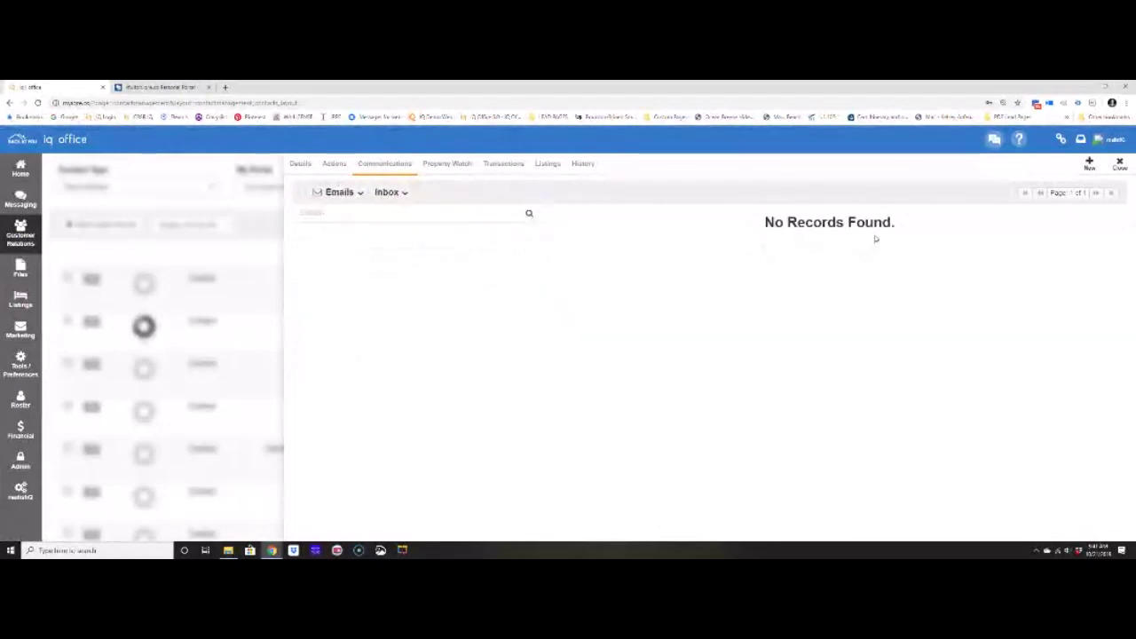
pyautogui.click(388, 192)
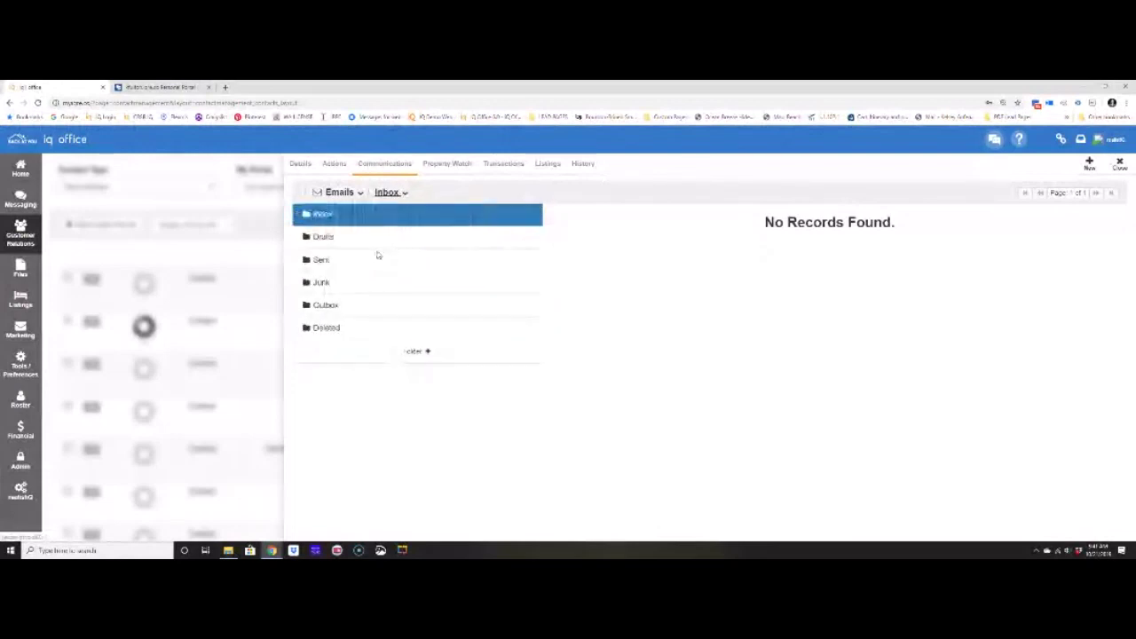
pyautogui.click(320, 259)
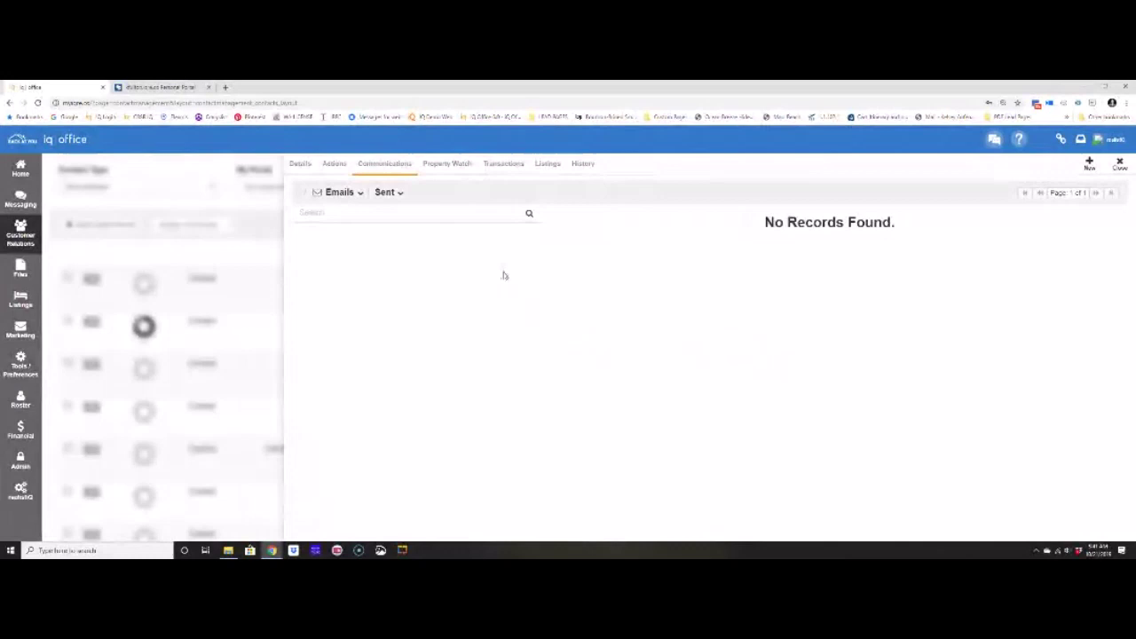
# Step: Check the contact's property watches and compare them with the client's My Portal page in the other browser tab
pyautogui.click(445, 165)
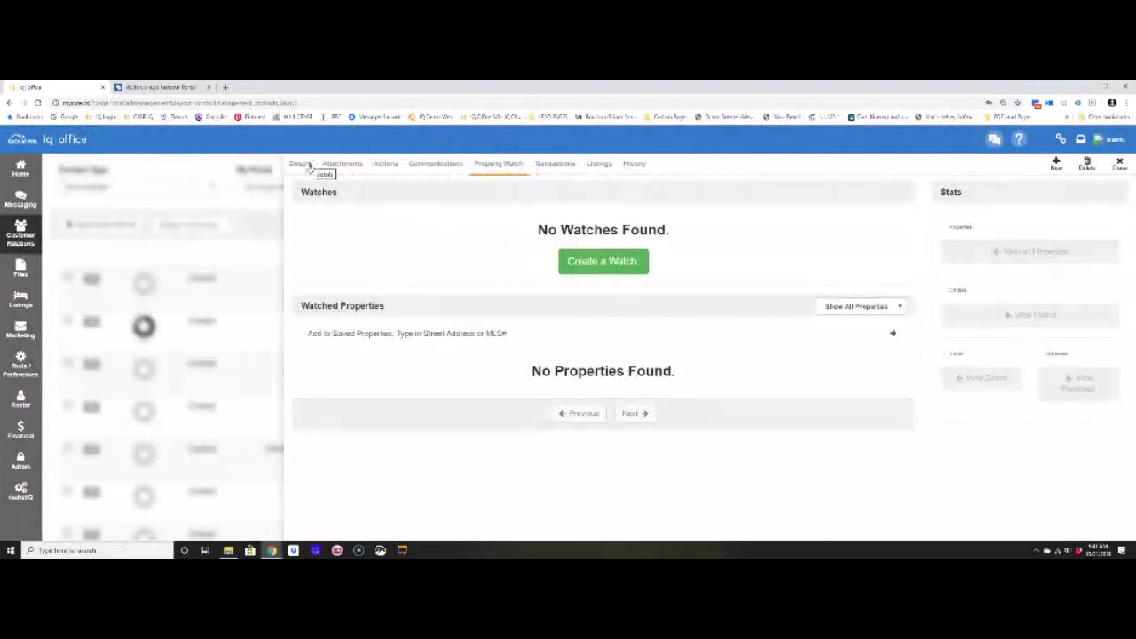
pyautogui.hotkey('ctrl', 'Tab')
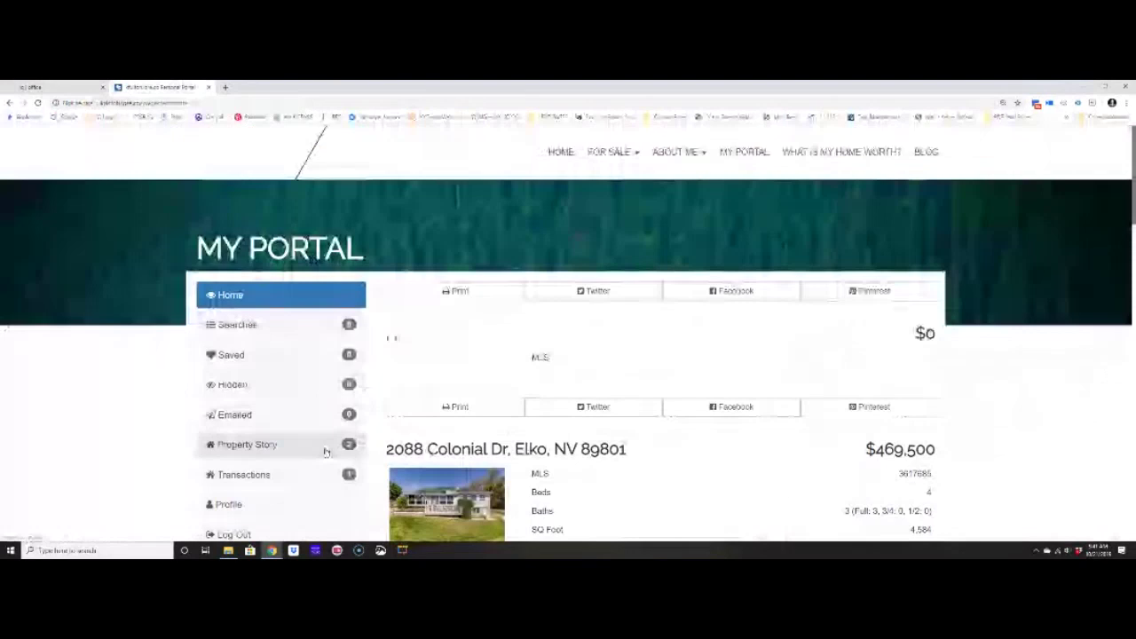
pyautogui.hotkey('ctrl', 'Tab')
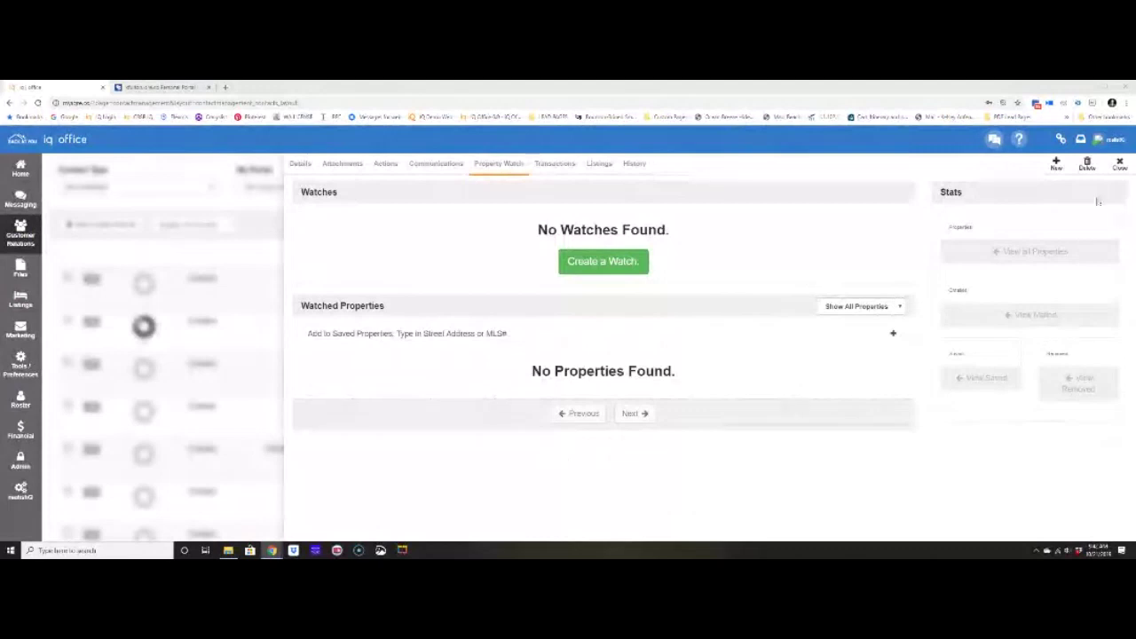
# Step: Check the contact's activity indicator in the contacts list, then examine the activity breakdown in the contact's details
pyautogui.click(1119, 167)
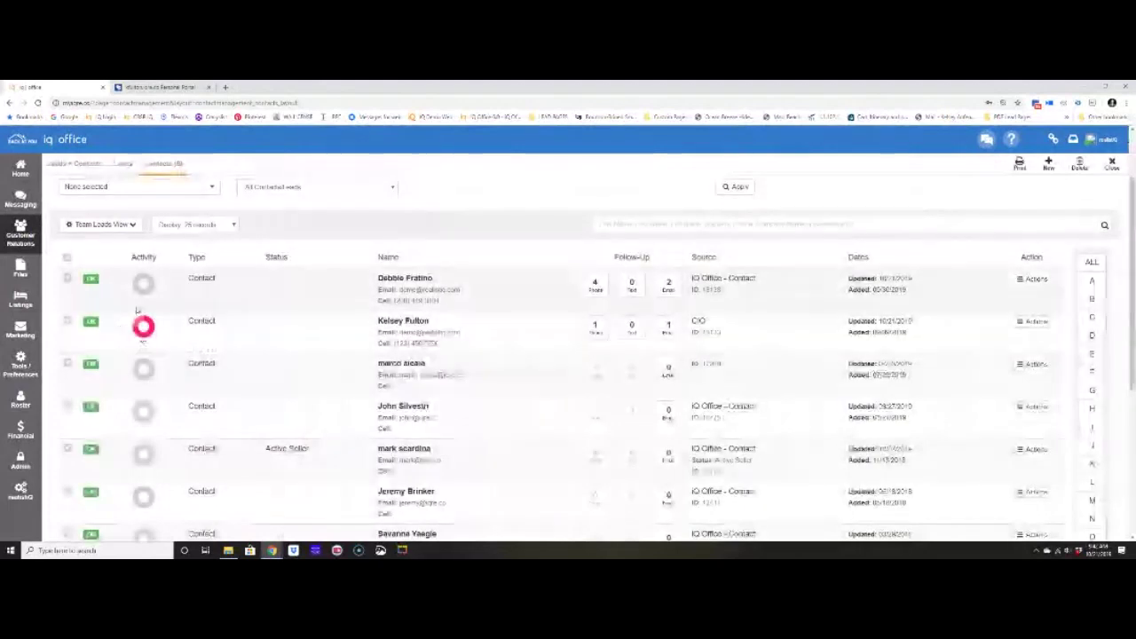
pyautogui.moveTo(143, 336)
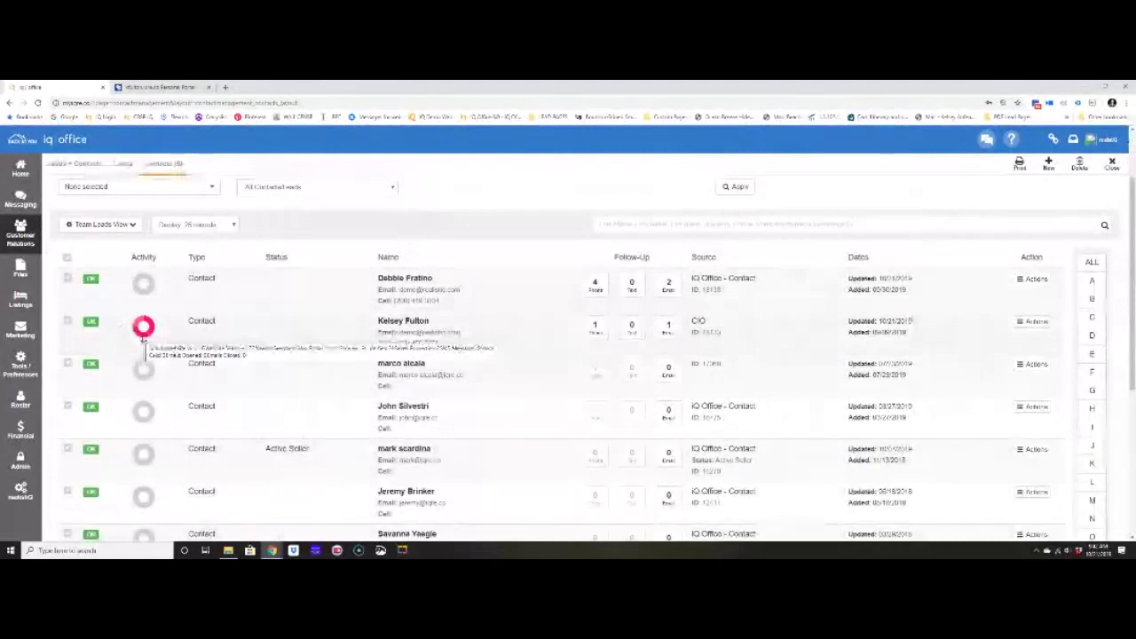
pyautogui.click(324, 338)
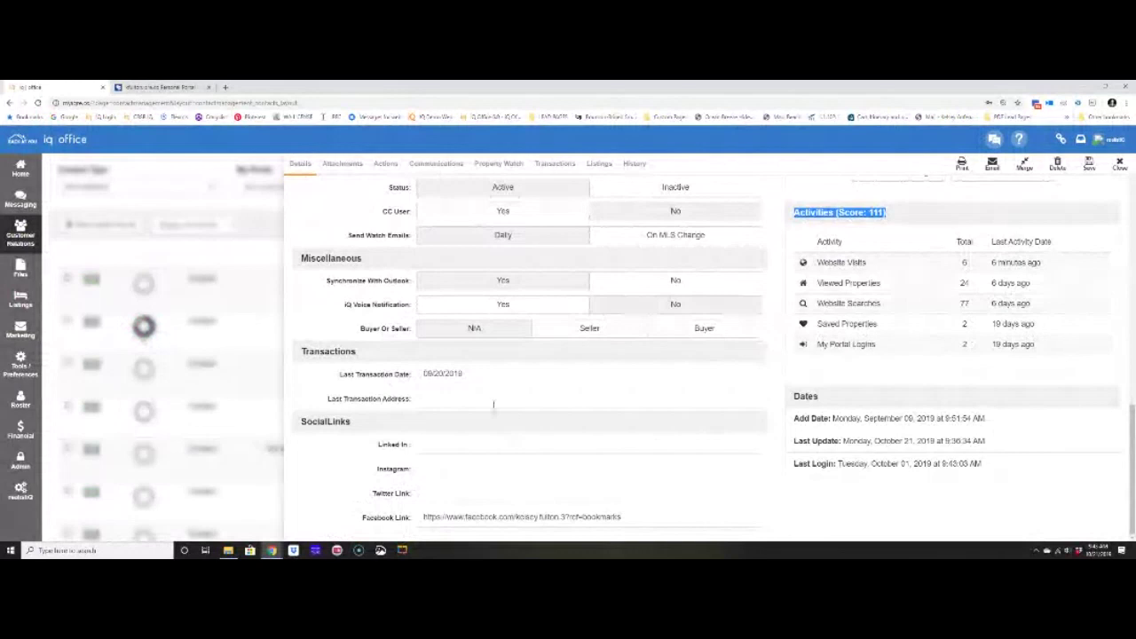
# Step: Start a property watch named Winter 2019 with email updates on and status change, reduced price and open house alerts off
pyautogui.click(500, 165)
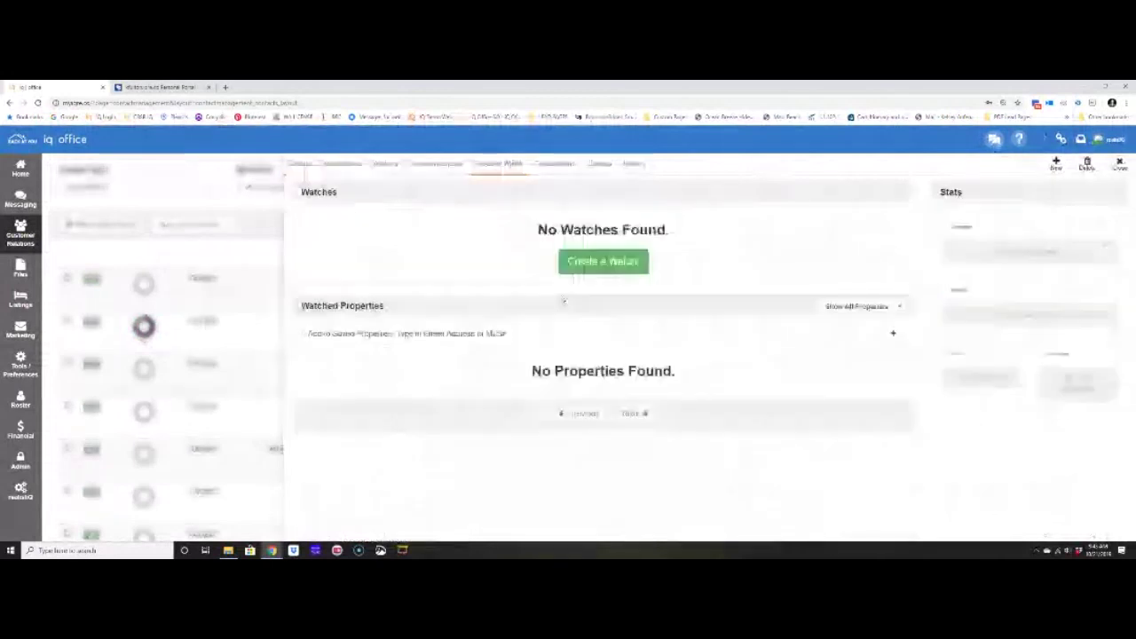
pyautogui.click(604, 261)
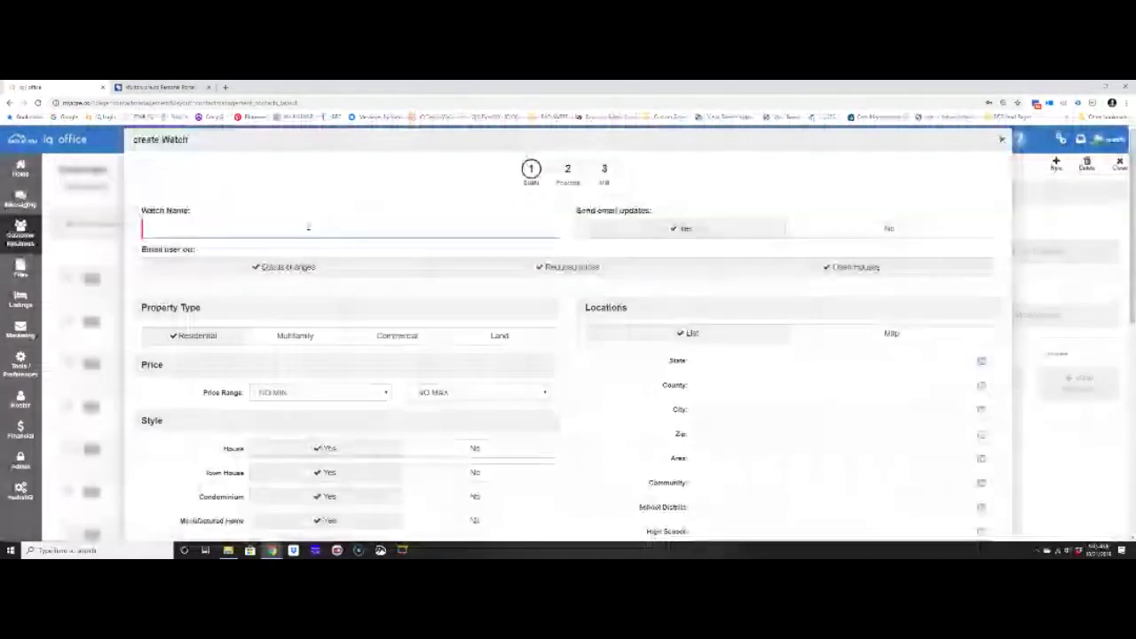
pyautogui.write('Winter 2018')
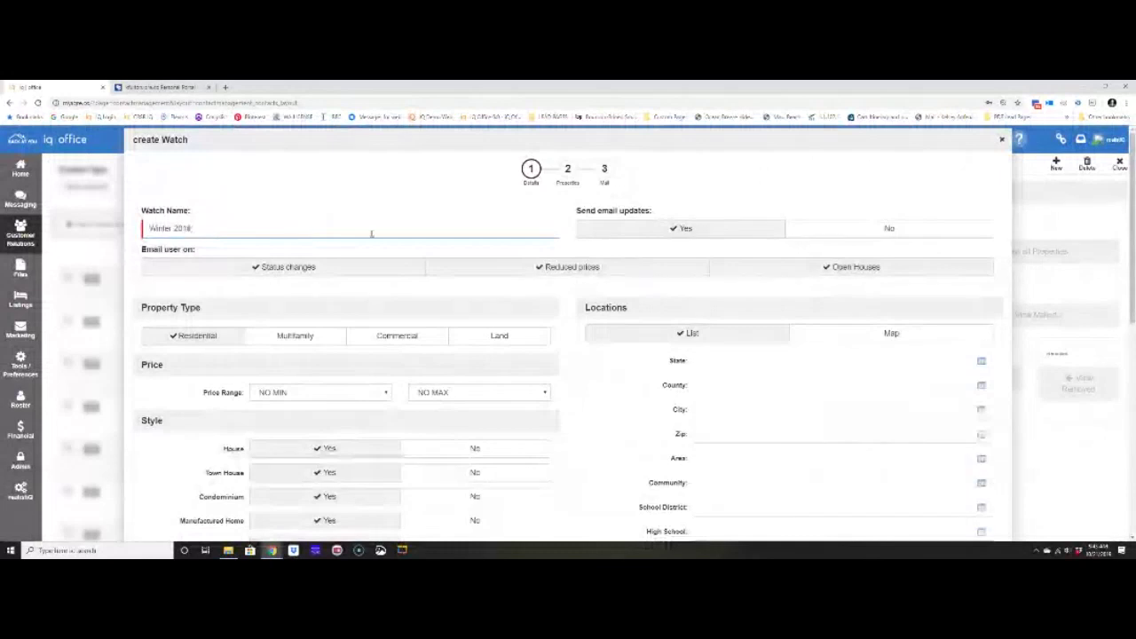
pyautogui.click(759, 231)
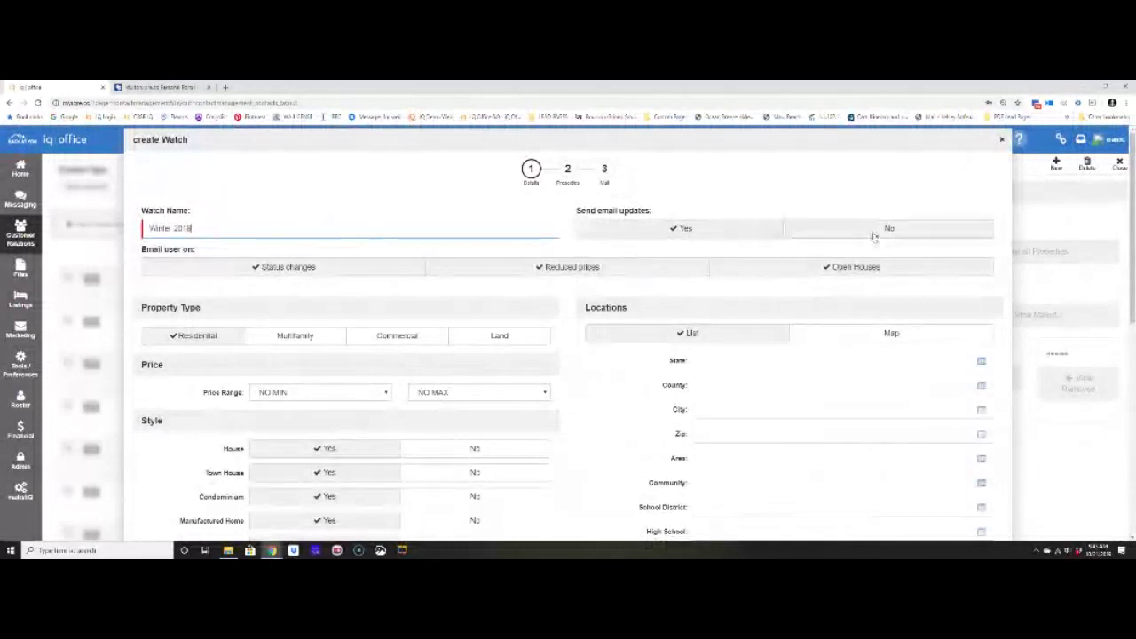
pyautogui.click(582, 272)
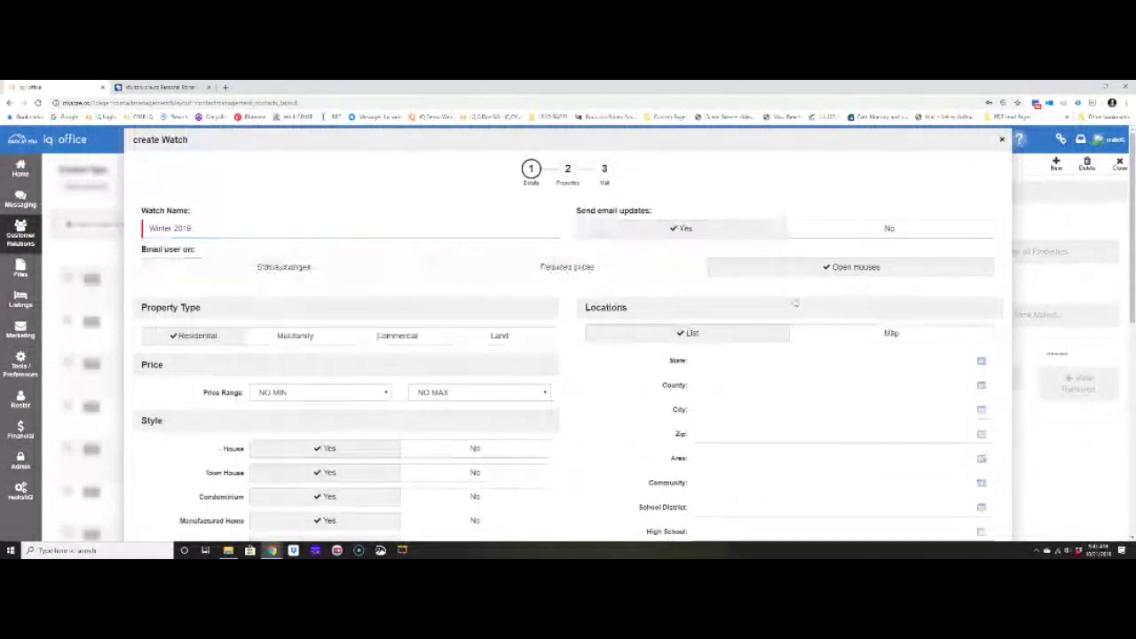
pyautogui.click(817, 270)
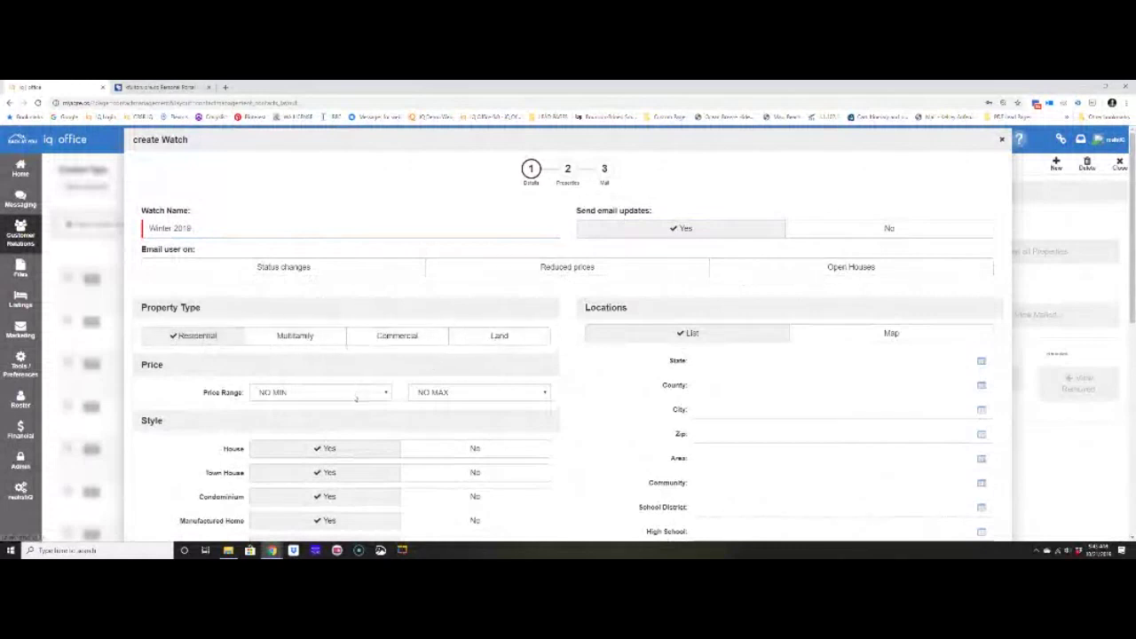
# Step: Set the watch's minimum price to $370,000 and exclude town houses, condominiums and manufactured homes
pyautogui.click(328, 392)
pyautogui.scroll(-5, 335, 338)
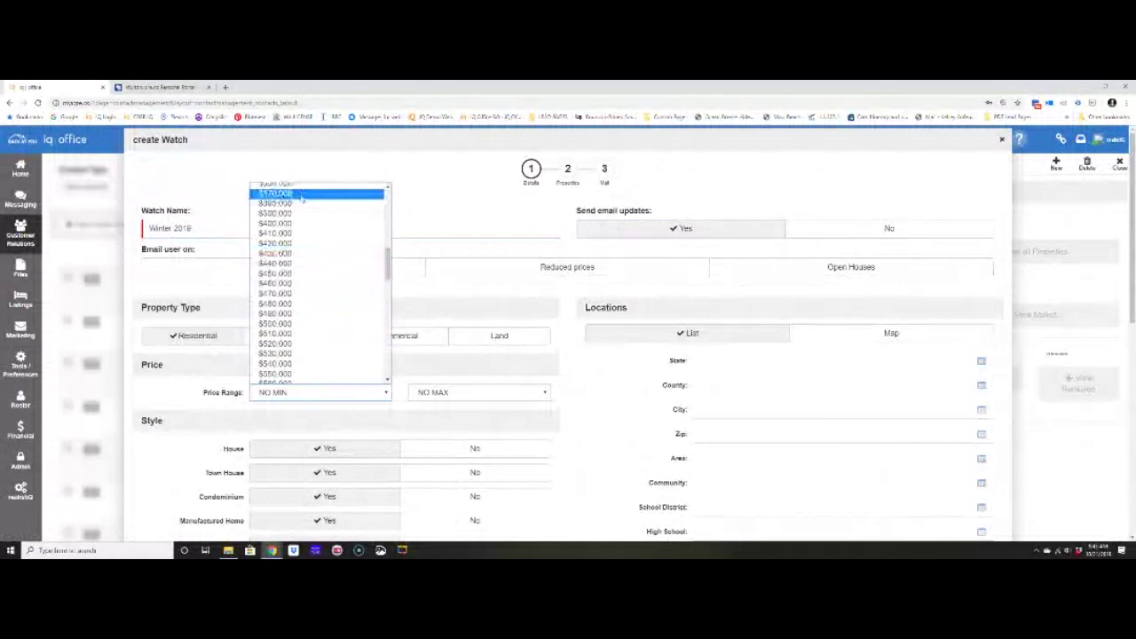
pyautogui.click(301, 194)
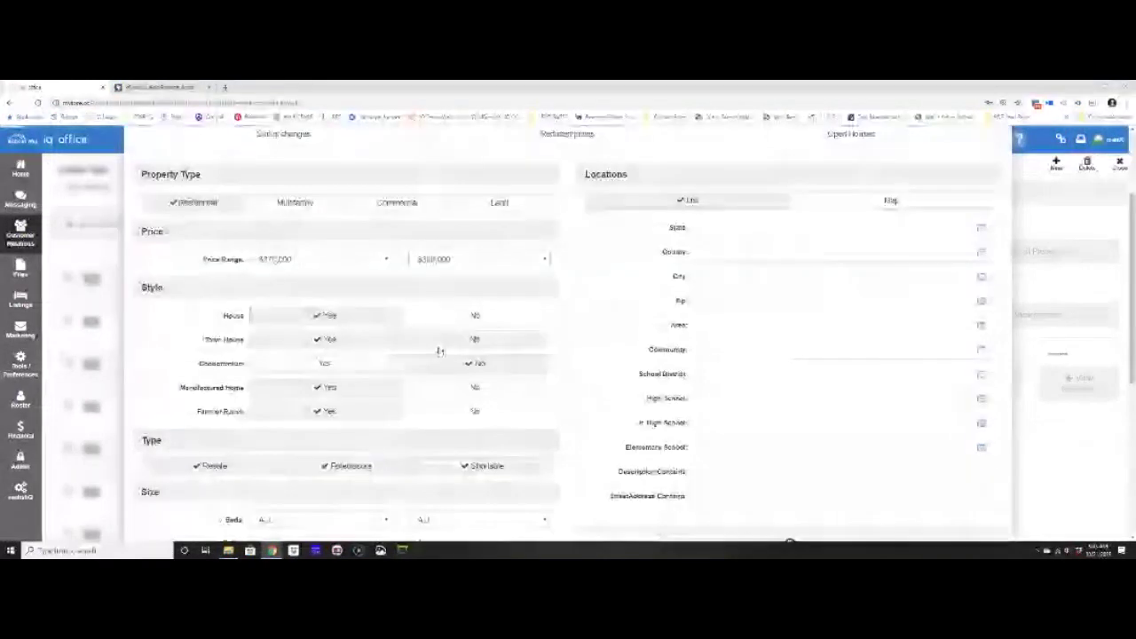
pyautogui.click(443, 344)
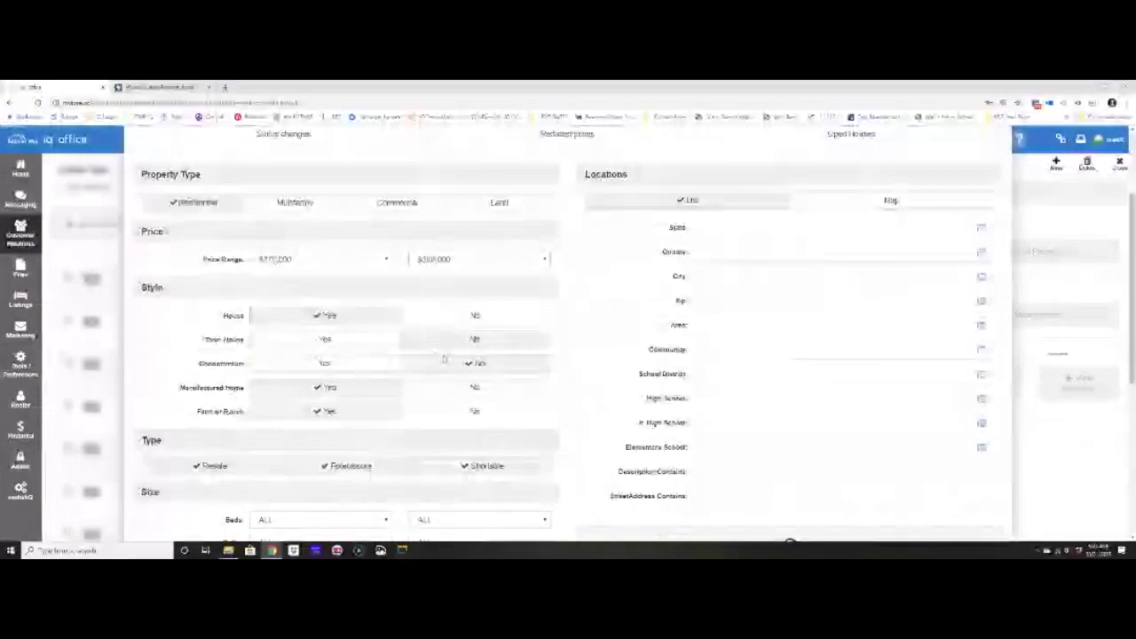
pyautogui.click(475, 387)
pyautogui.scroll(-1, 347, 394)
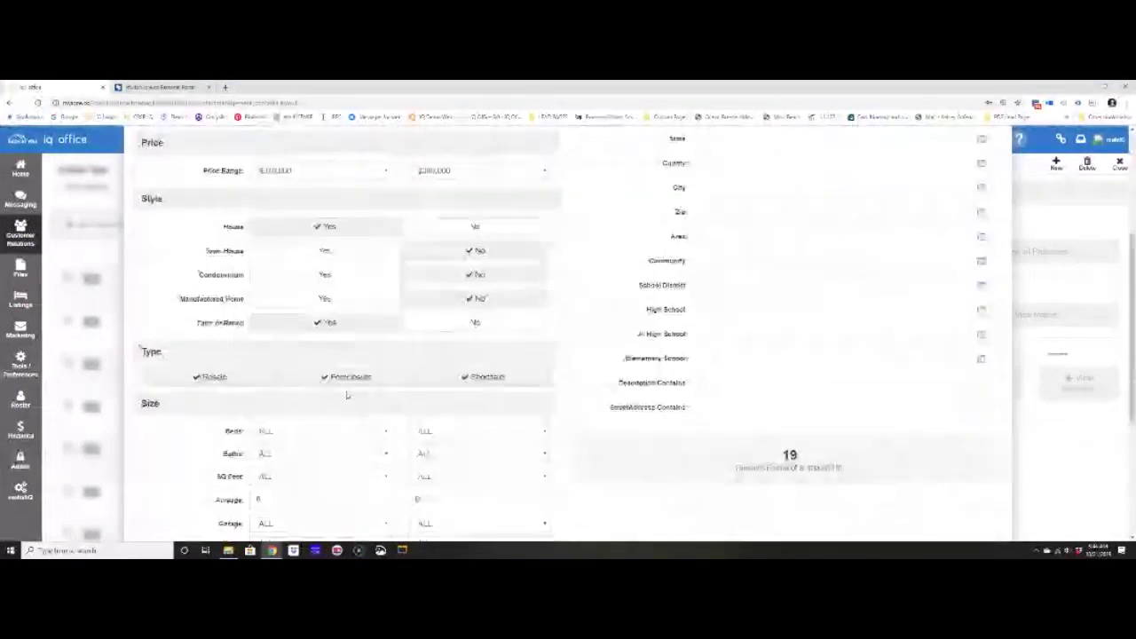
pyautogui.scroll(-1, 346, 394)
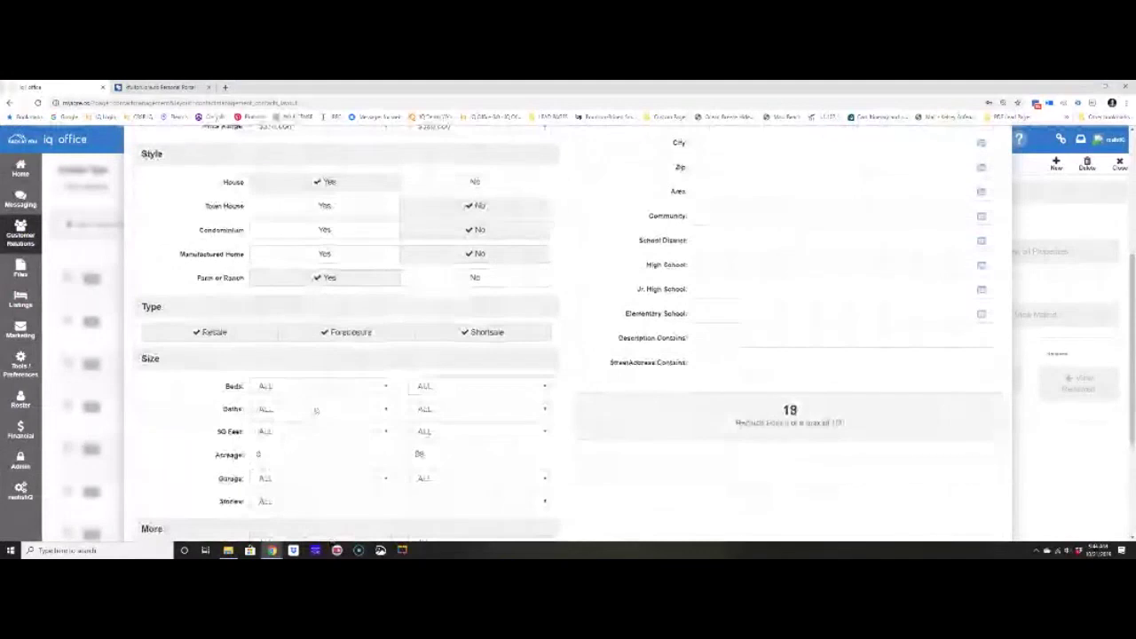
pyautogui.scroll(-2, 670, 400)
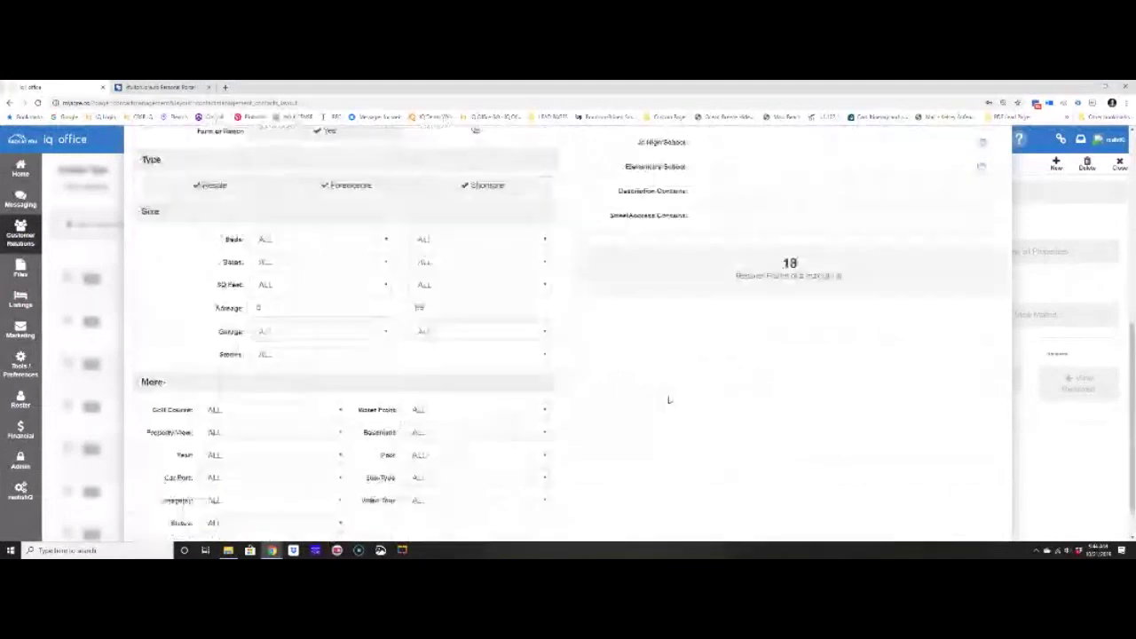
# Step: Review the Winter 2019 watch criteria and continue to the matched properties
pyautogui.scroll(4, 669, 399)
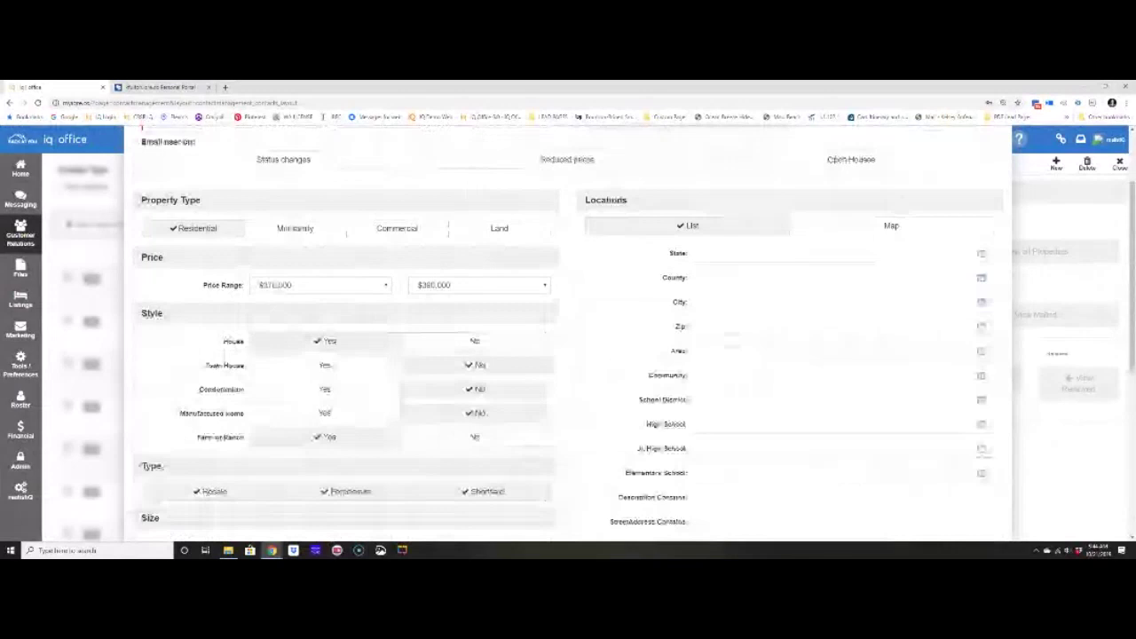
pyautogui.scroll(-2, 603, 488)
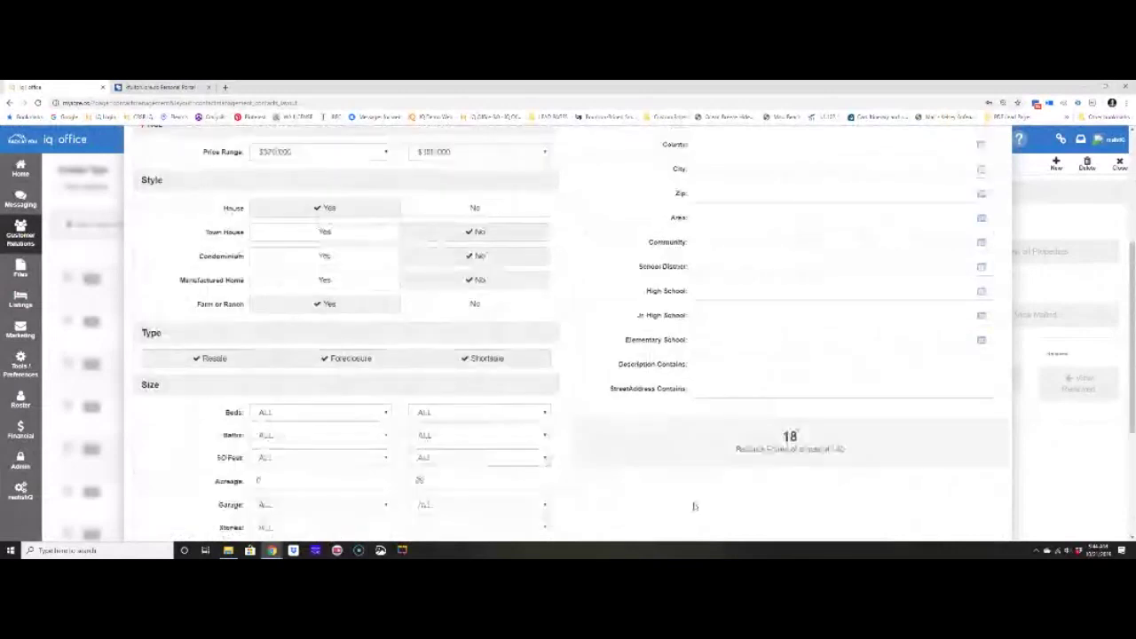
pyautogui.scroll(-3, 798, 341)
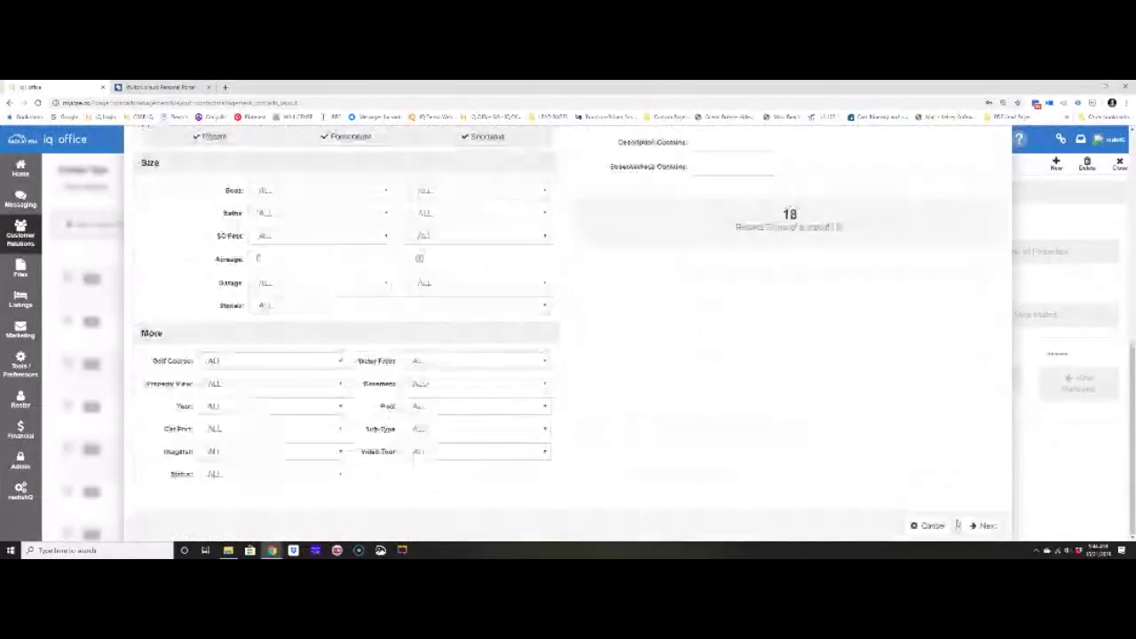
pyautogui.click(983, 525)
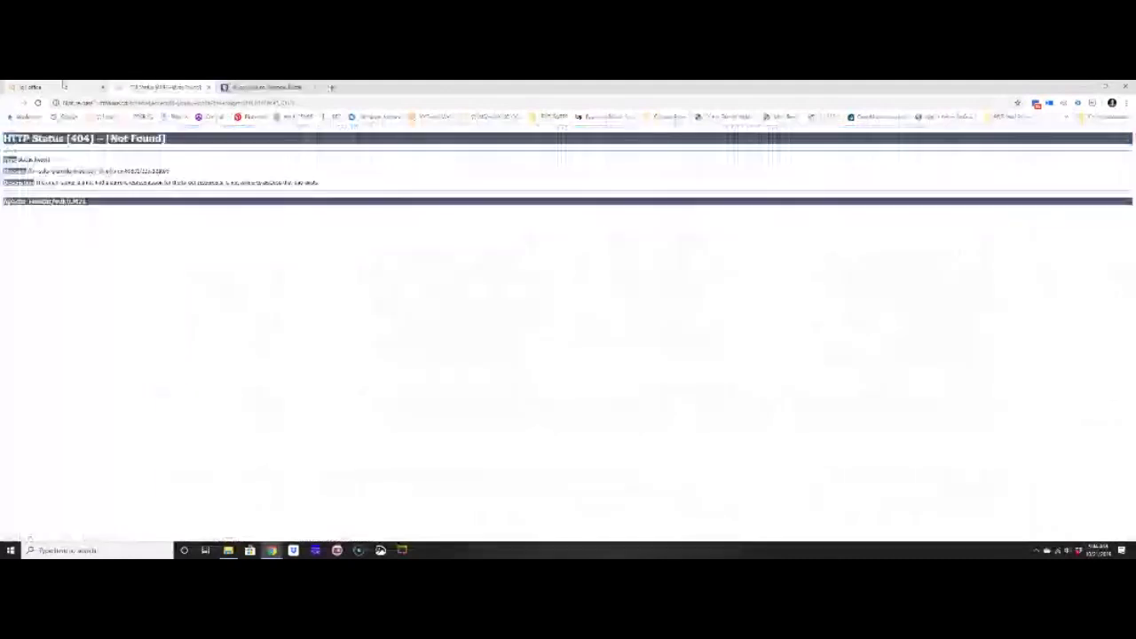
# Step: Return from the opened listing to the matched properties and deselect the last two so the client is not notified of them
pyautogui.click(63, 87)
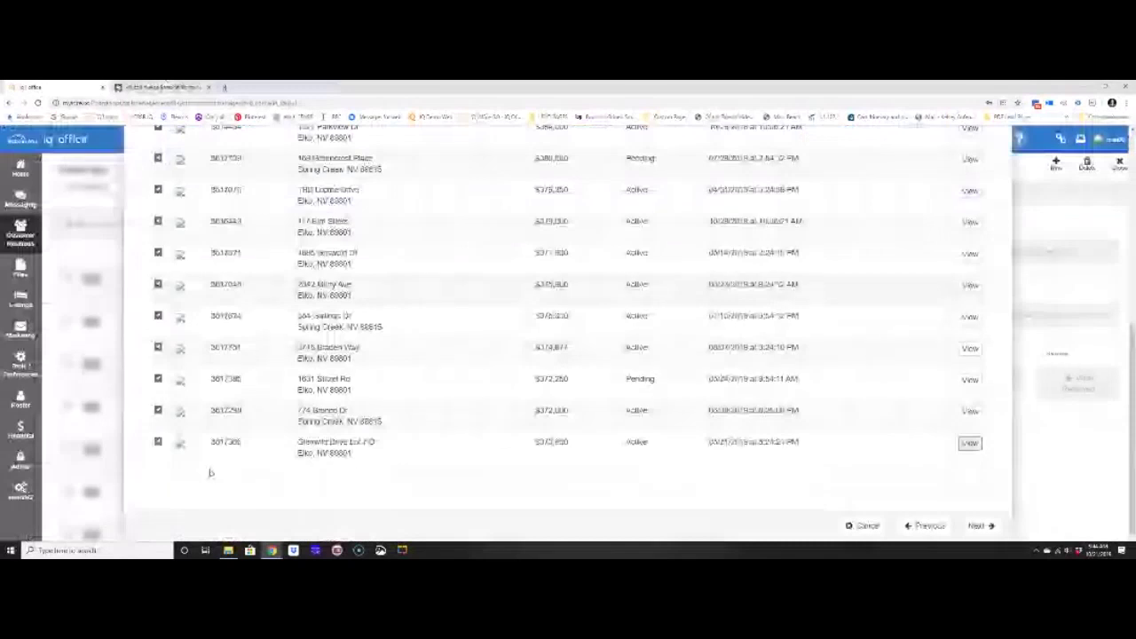
pyautogui.click(158, 441)
pyautogui.click(158, 411)
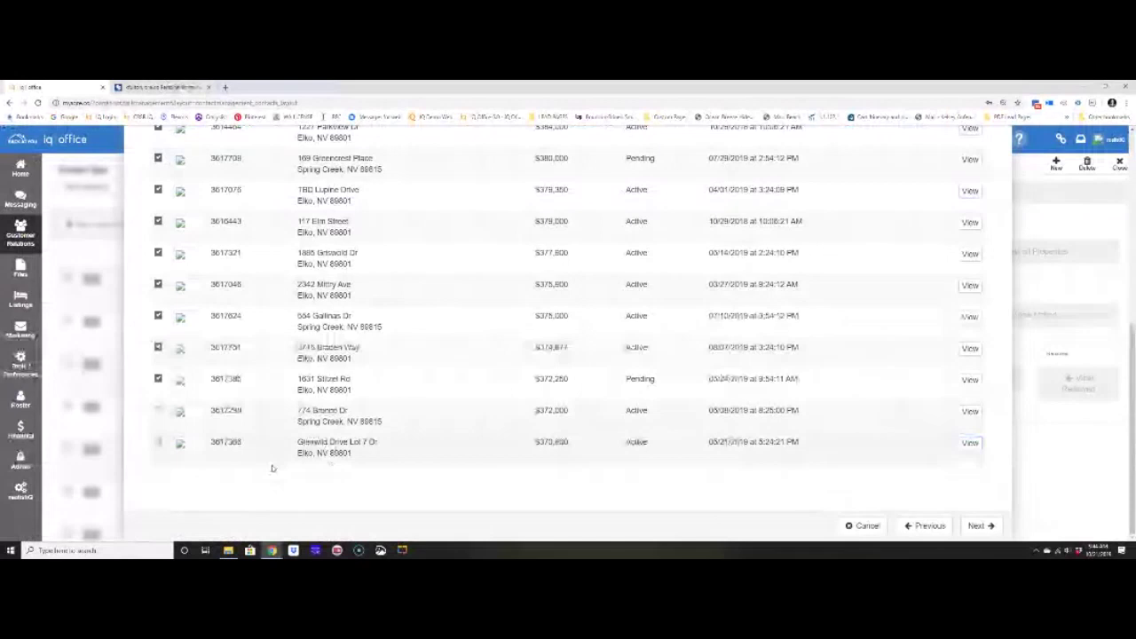
pyautogui.scroll(5, 272, 467)
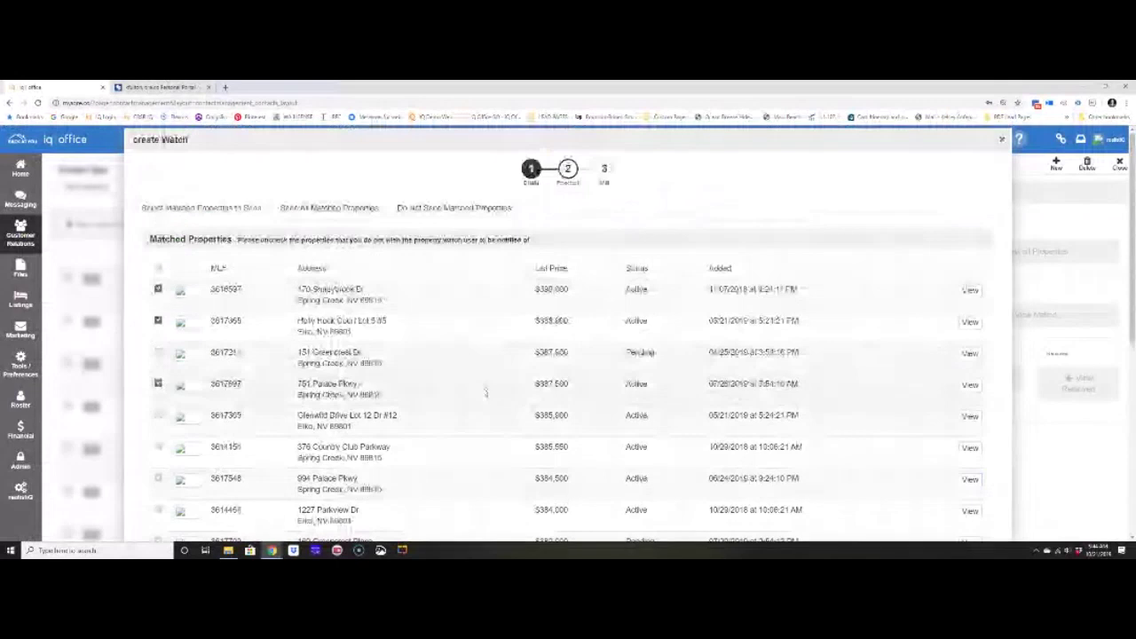
# Step: Check the send-all option, then choose not to send a property watch email at this time
pyautogui.click(334, 210)
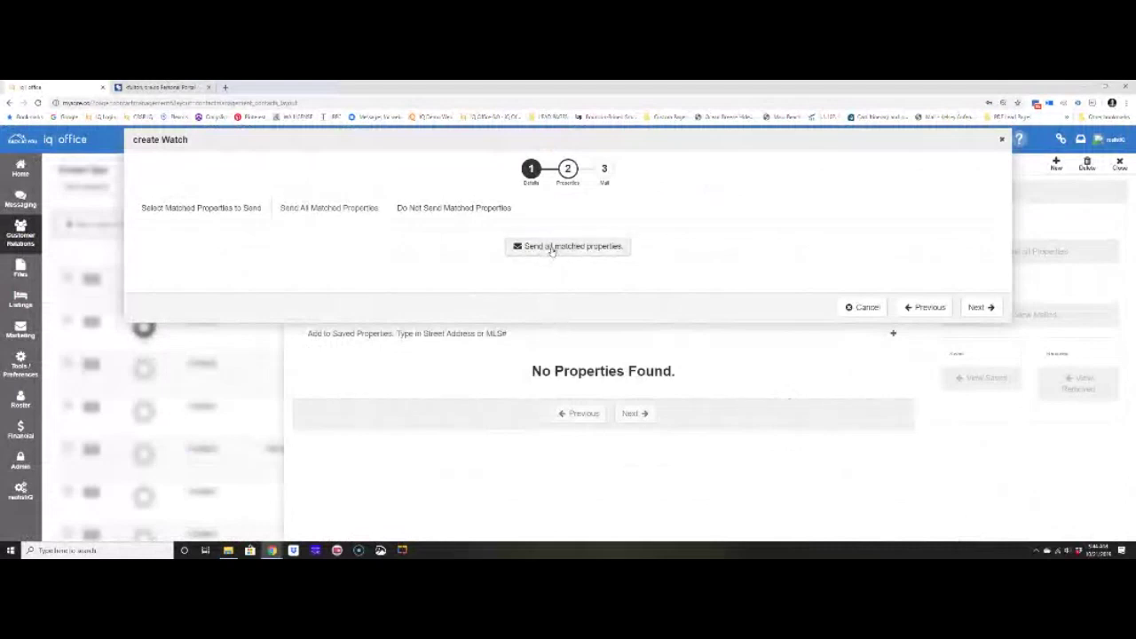
pyautogui.click(491, 214)
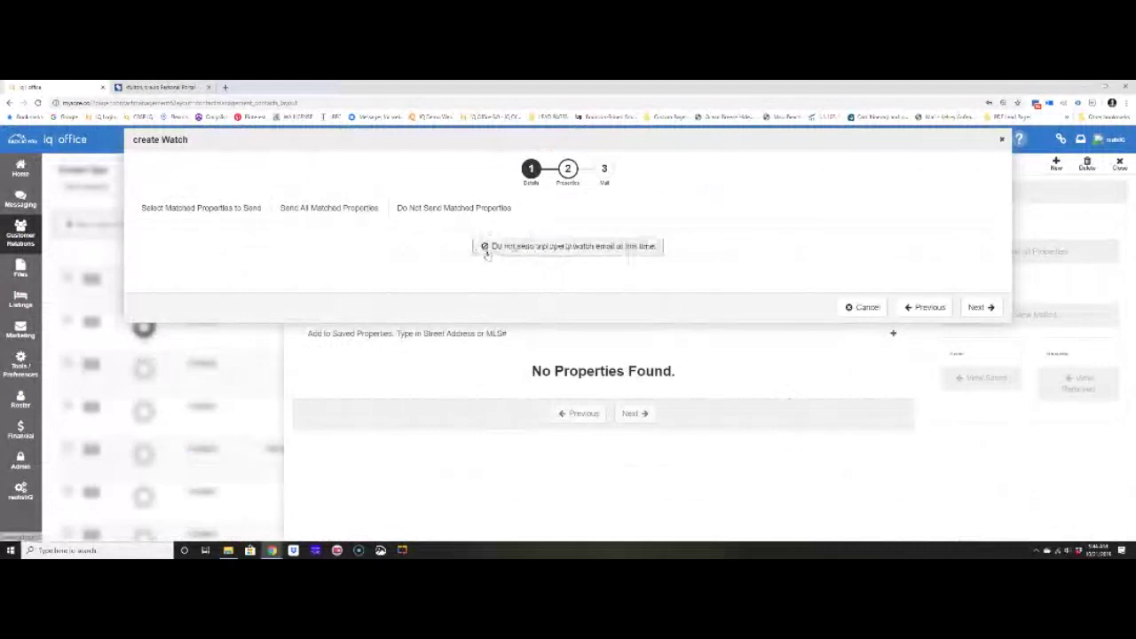
pyautogui.click(486, 252)
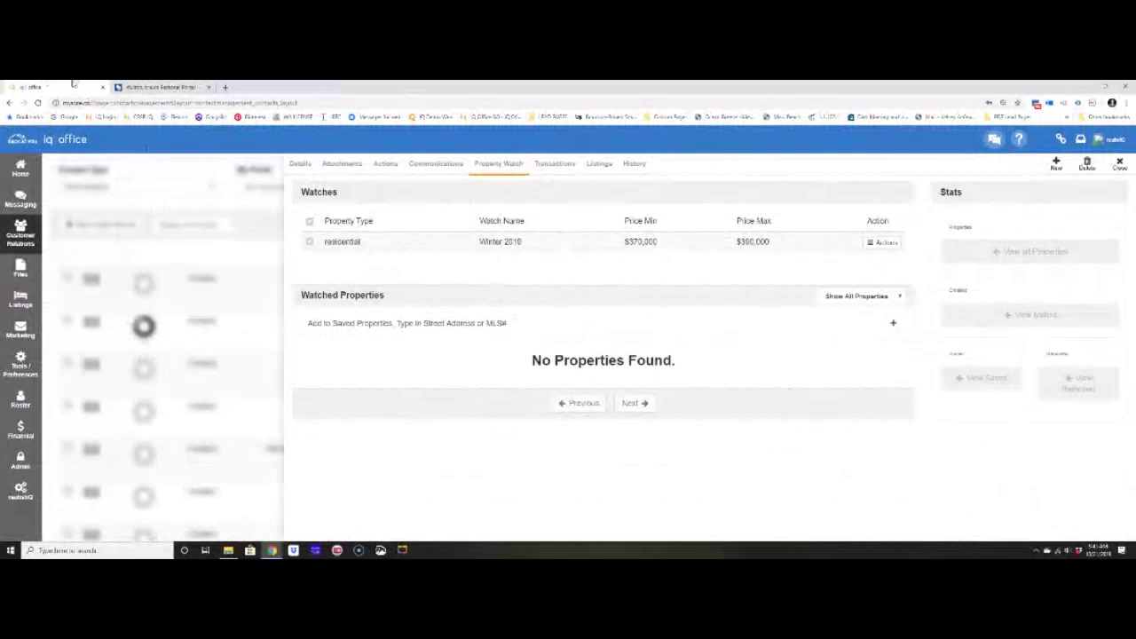
# Step: Review the watch creation form in the client portal's browser tab, then return to the CRM tab
pyautogui.click(158, 87)
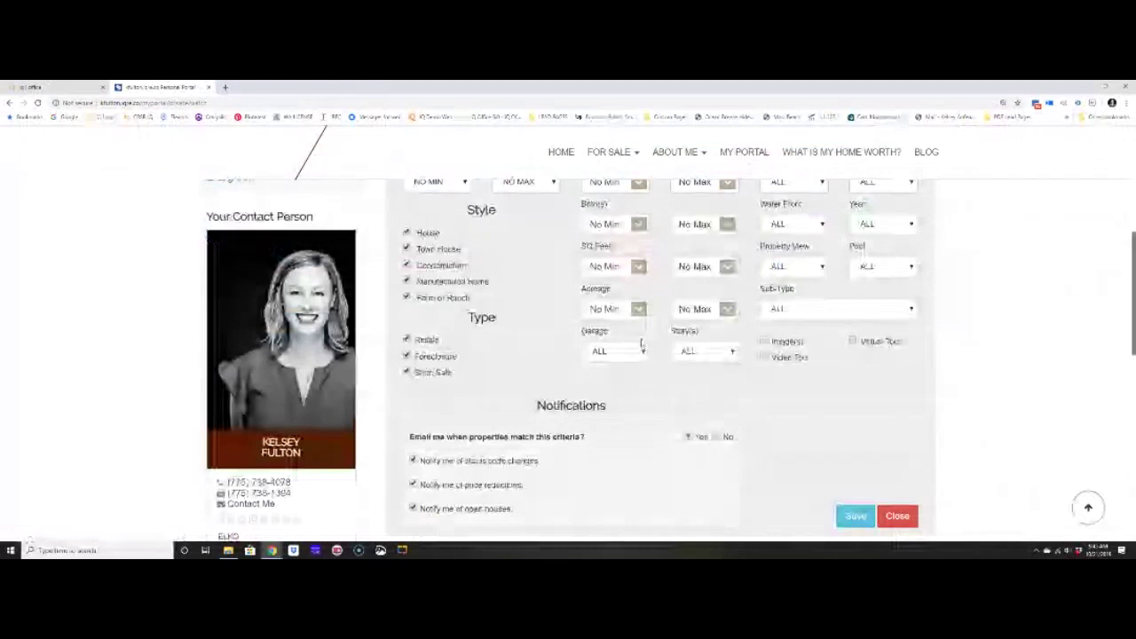
pyautogui.scroll(3, 642, 344)
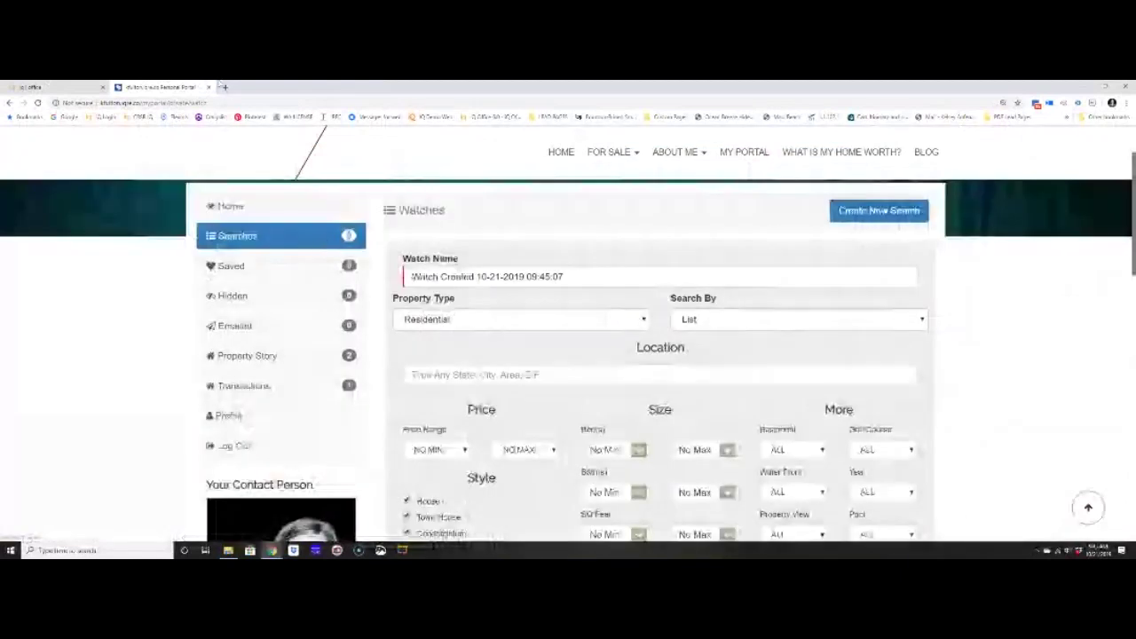
pyautogui.click(73, 86)
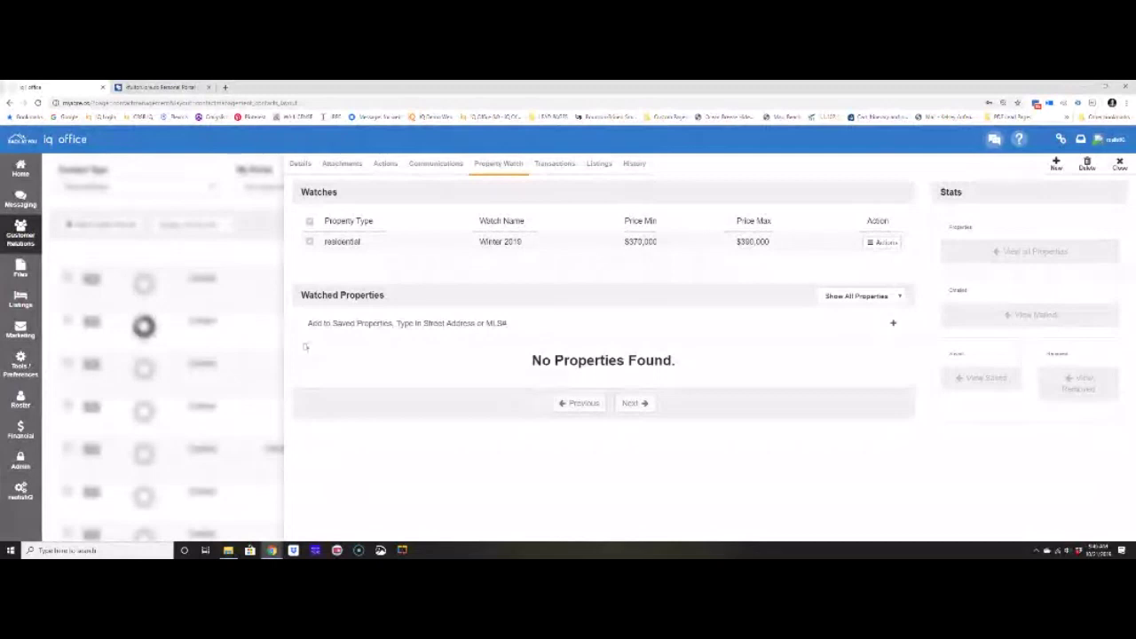
# Step: Check the contact's transactions and listings, and try searching for property 120 to add the contact as its seller
pyautogui.click(550, 167)
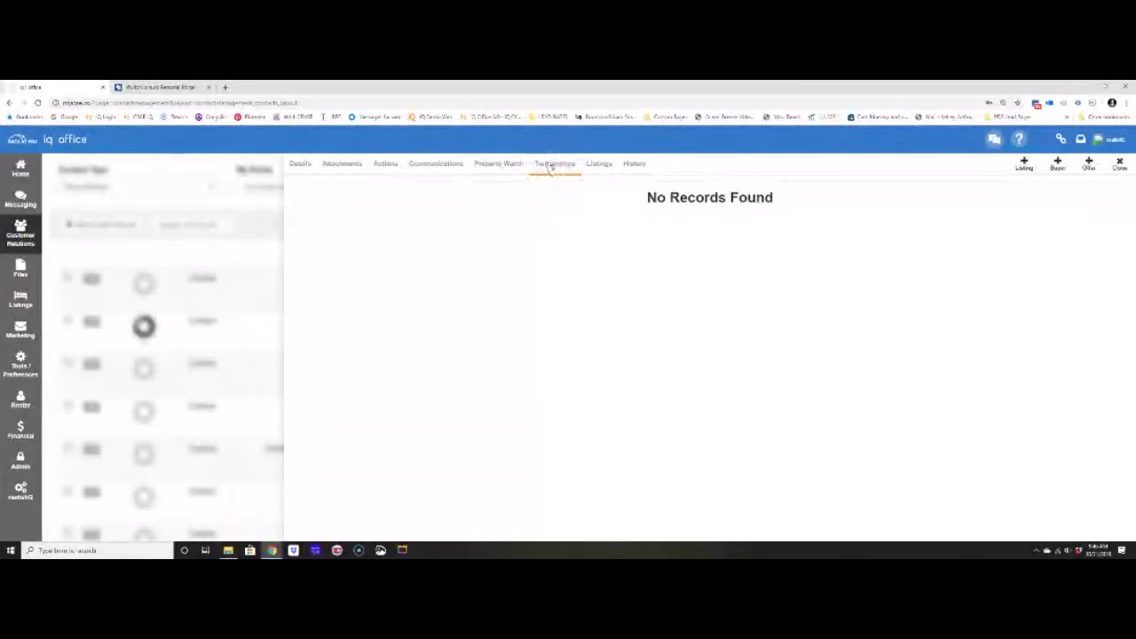
pyautogui.click(599, 166)
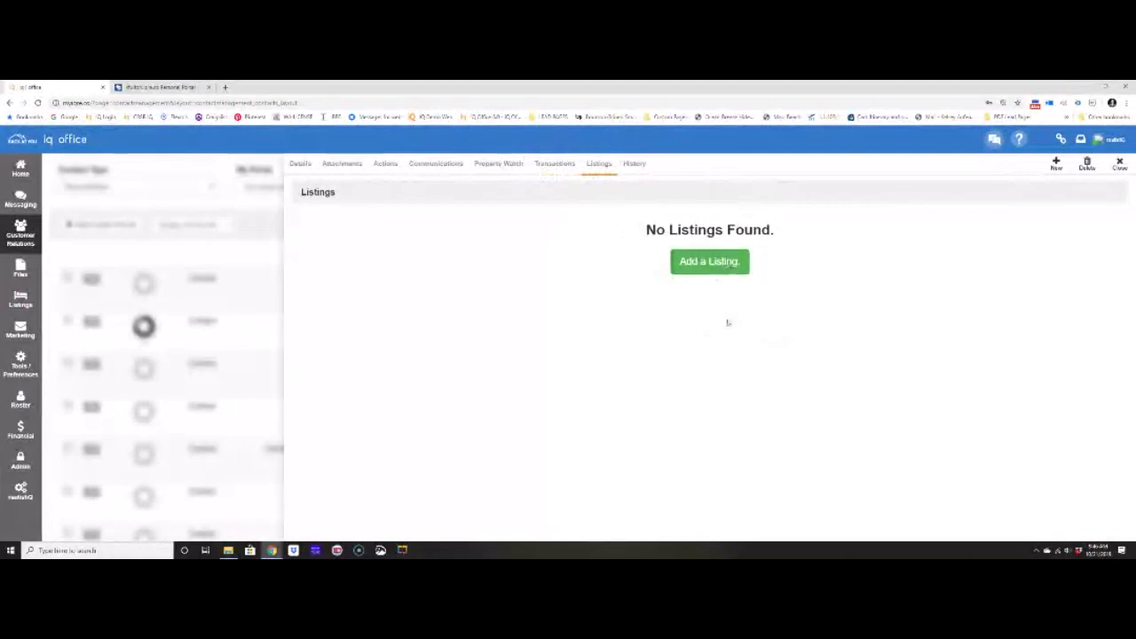
pyautogui.click(692, 271)
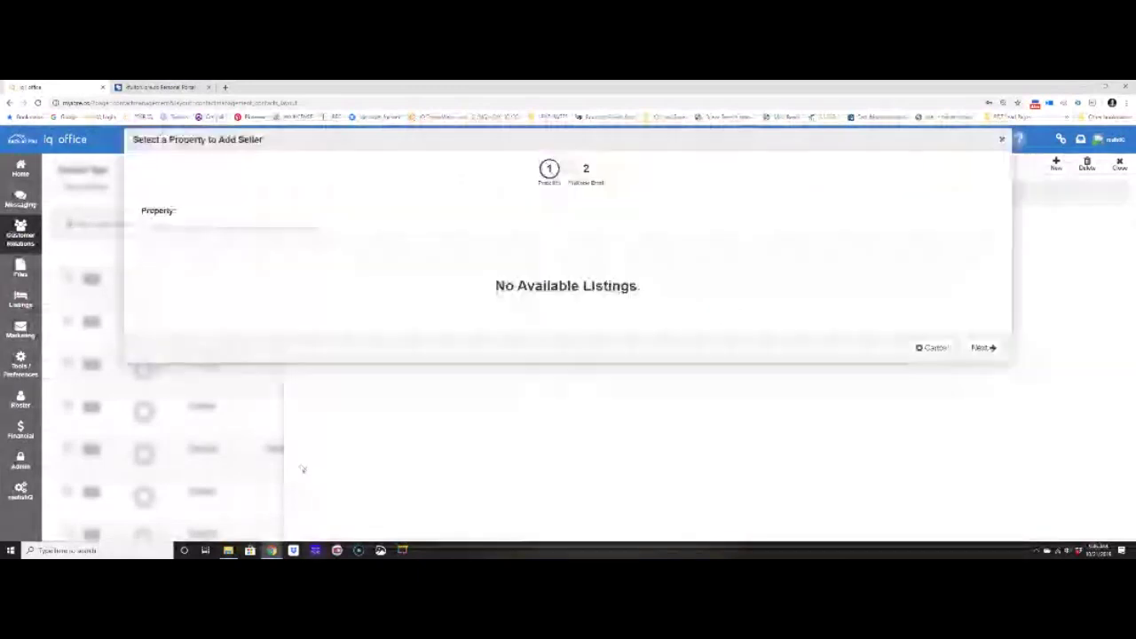
pyautogui.click(284, 230)
pyautogui.write('120')
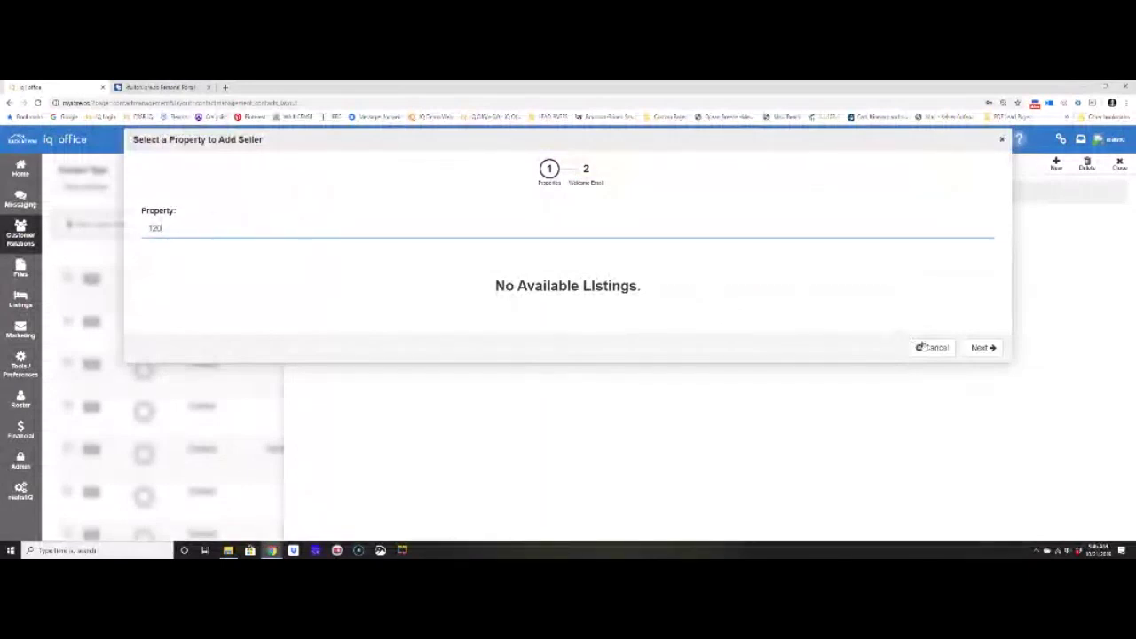
pyautogui.click(930, 347)
# Step: Open the Winter 2019 watch for editing to check its settings, then close it without changes
pyautogui.click(884, 242)
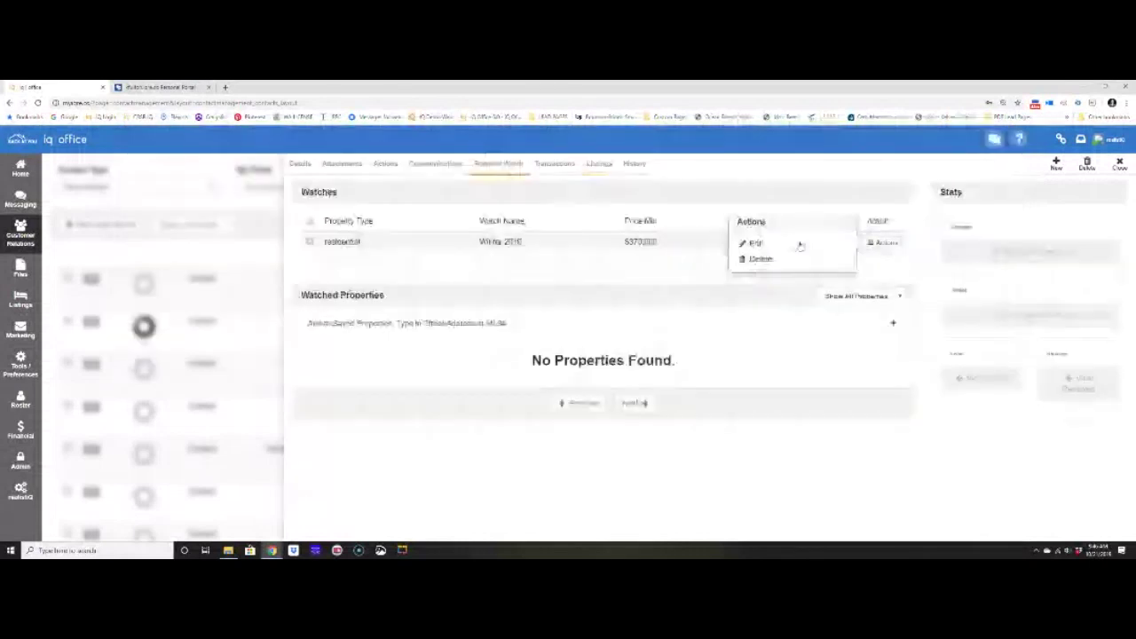
pyautogui.click(798, 243)
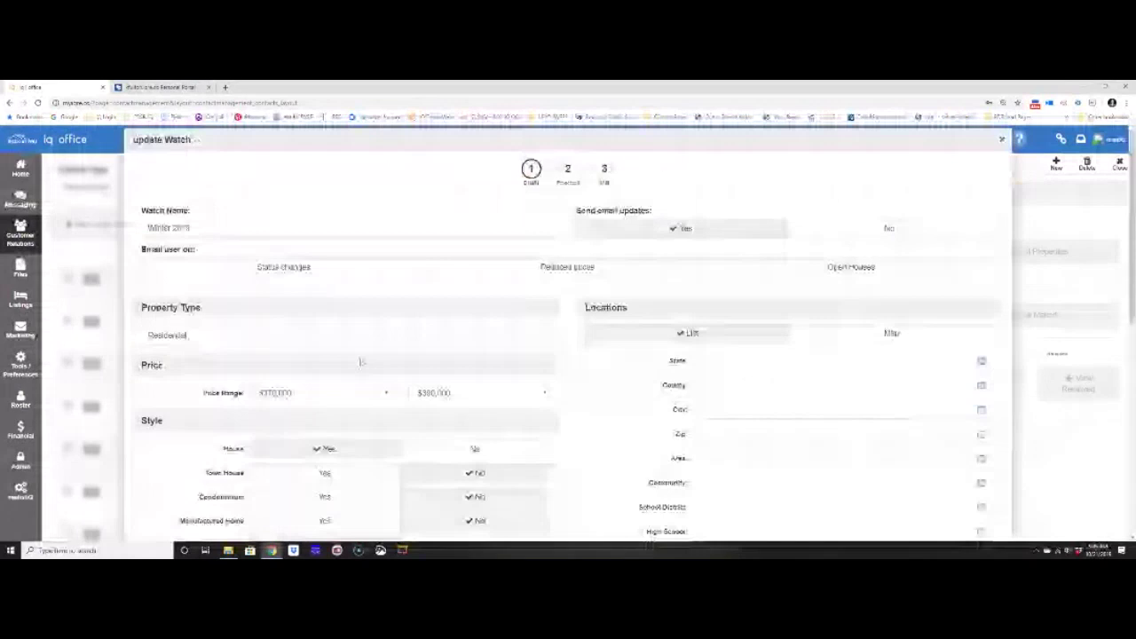
pyautogui.click(1002, 141)
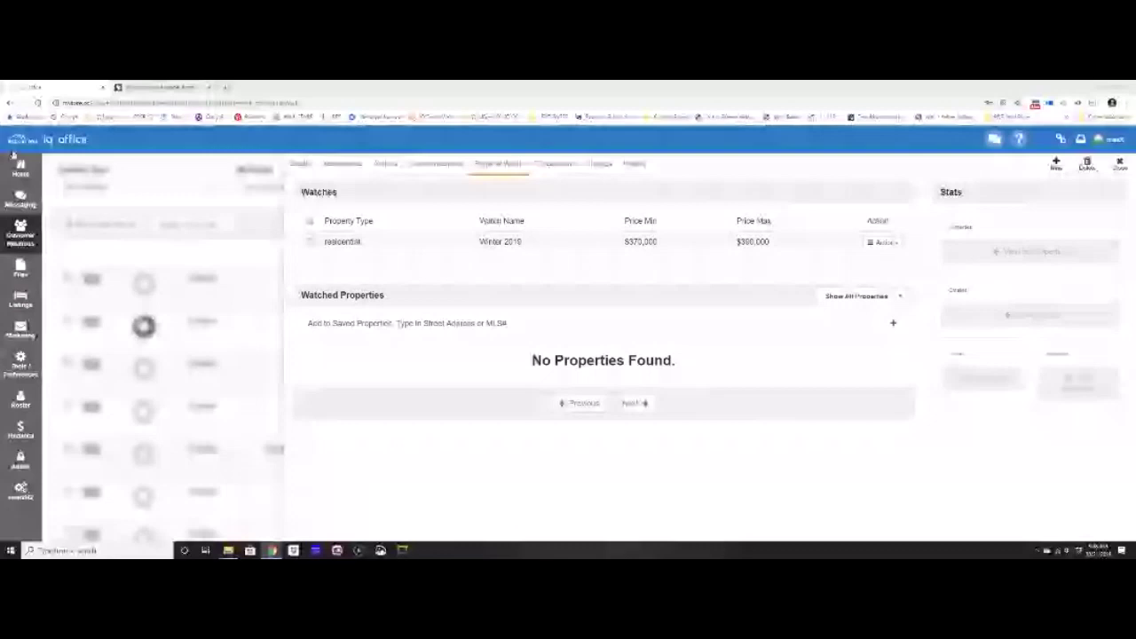
# Step: Reopen the contact from the contacts list, examine its listings and change history, and move on to the next contact
pyautogui.click(599, 164)
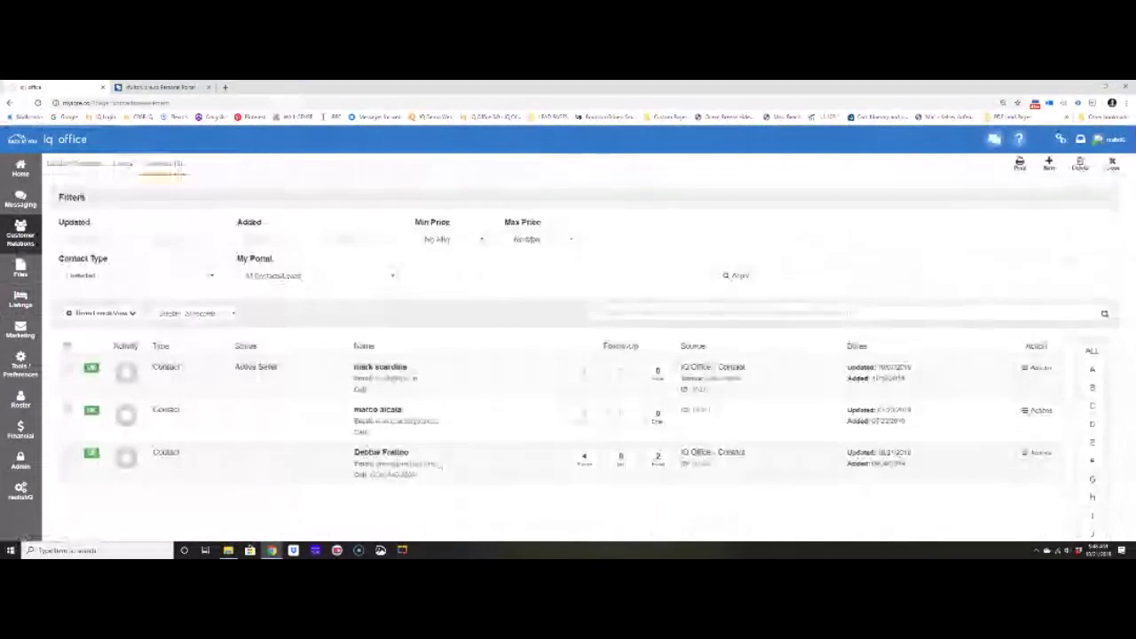
pyautogui.click(441, 464)
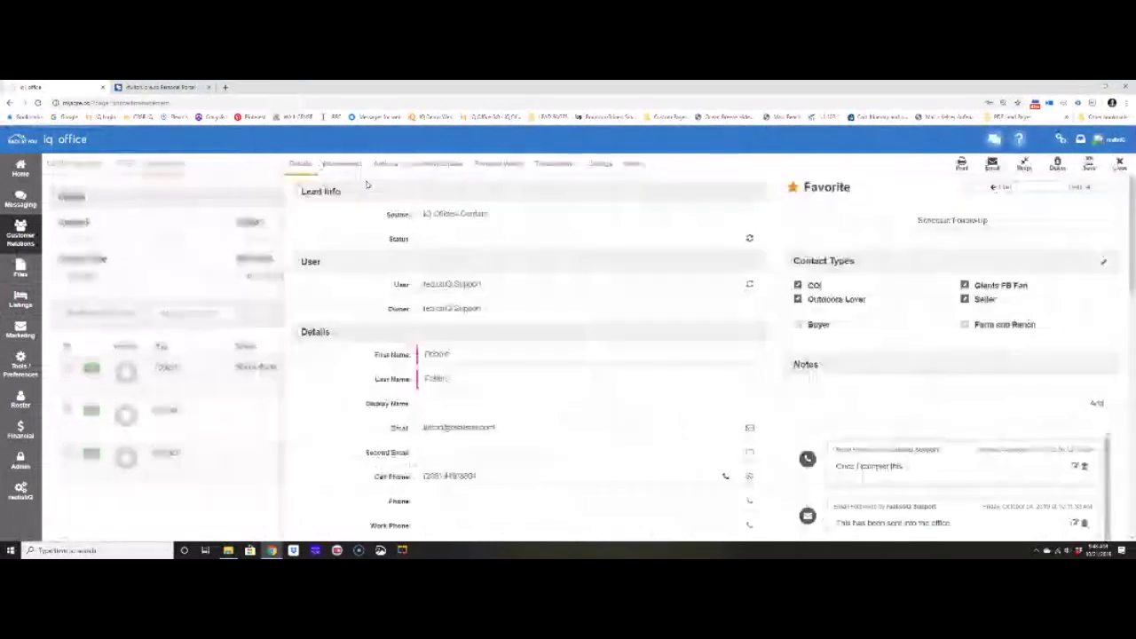
pyautogui.click(591, 165)
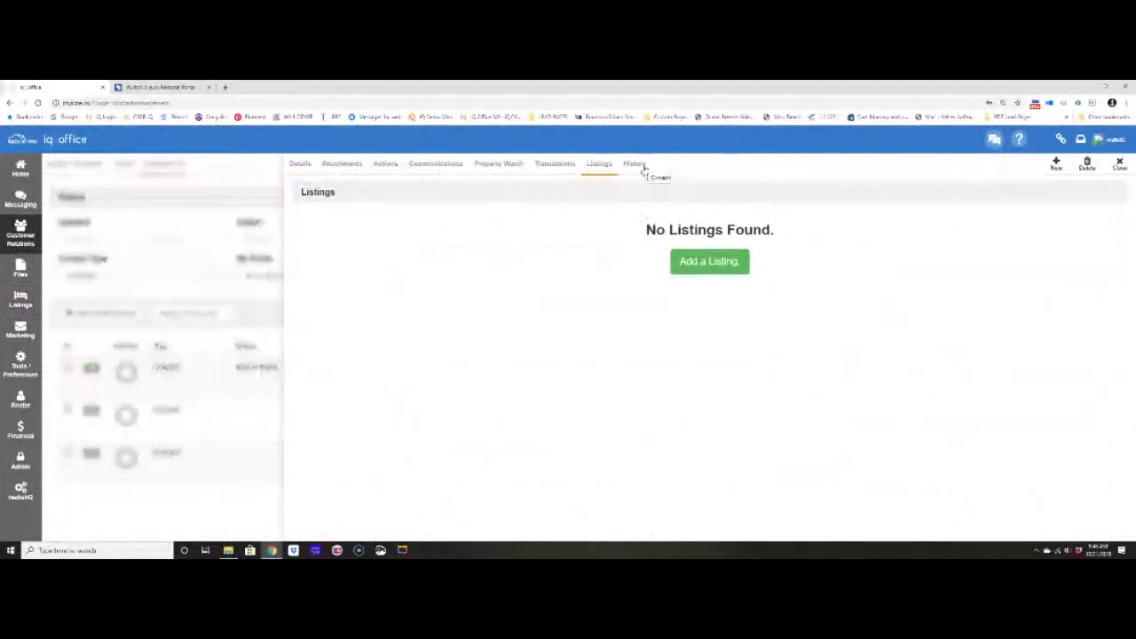
pyautogui.click(635, 164)
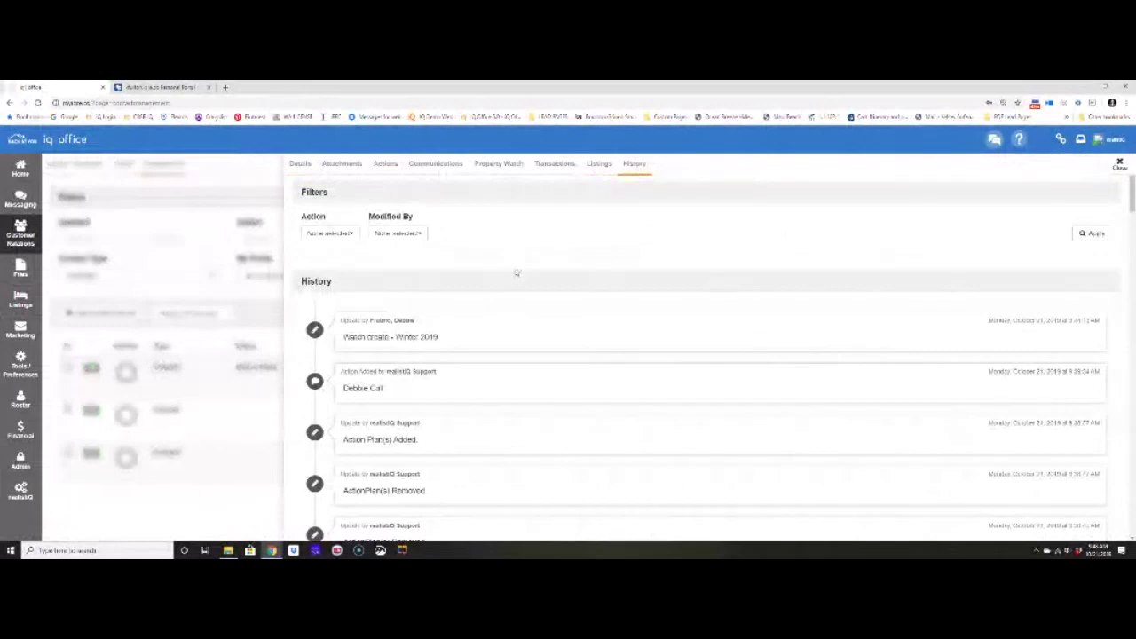
pyautogui.click(300, 164)
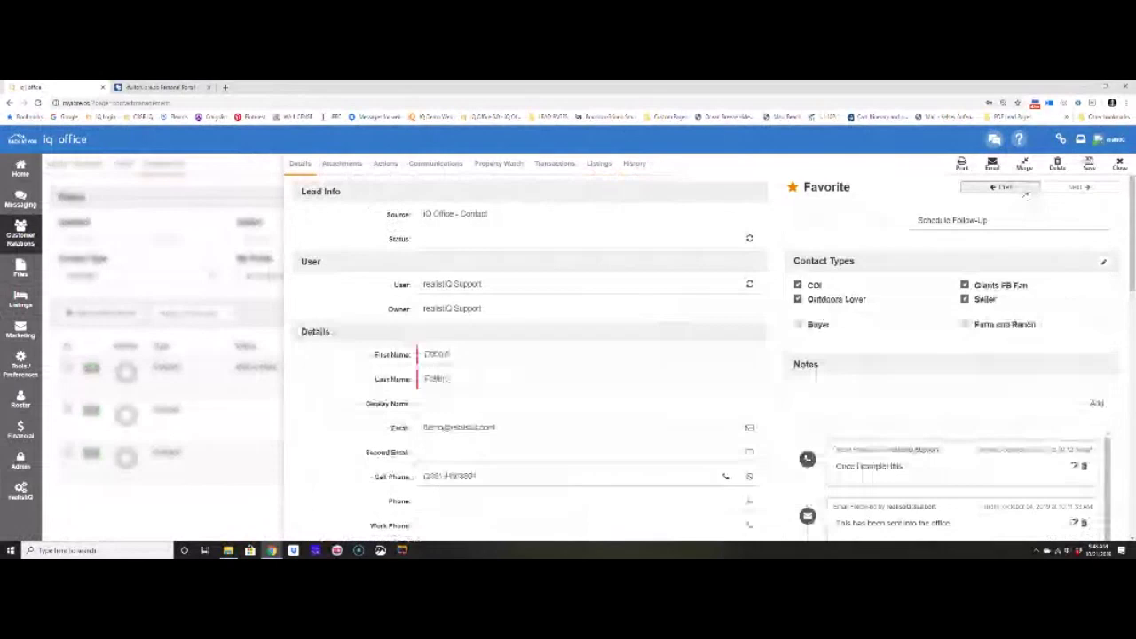
pyautogui.click(1079, 191)
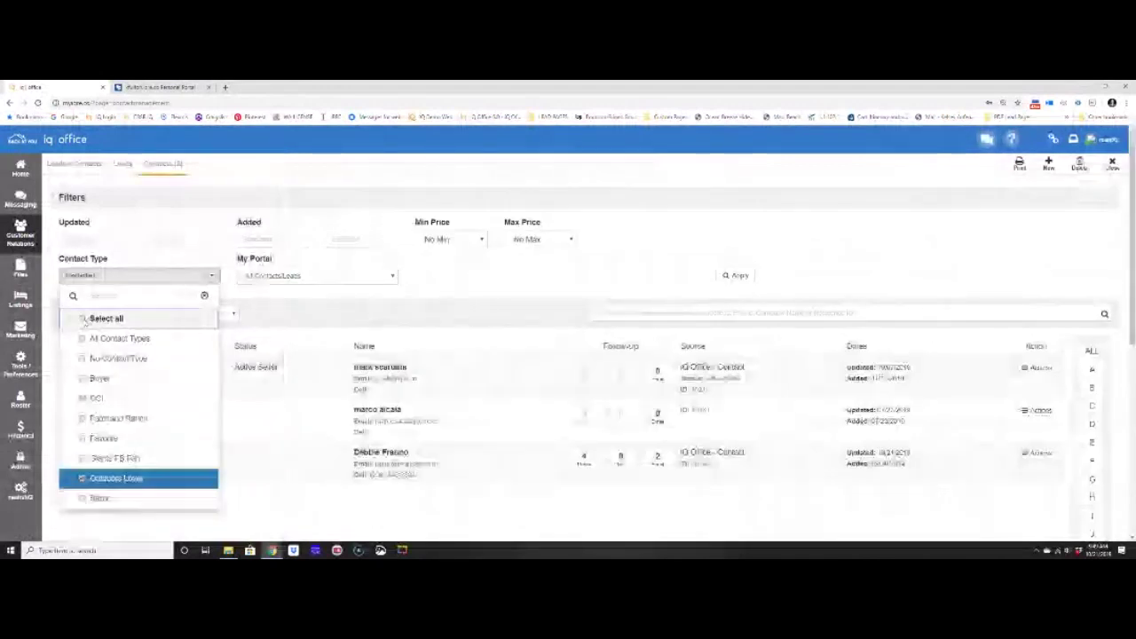
# Step: Clear the contact type filter and apply it to the contacts list
pyautogui.click(85, 318)
pyautogui.click(739, 276)
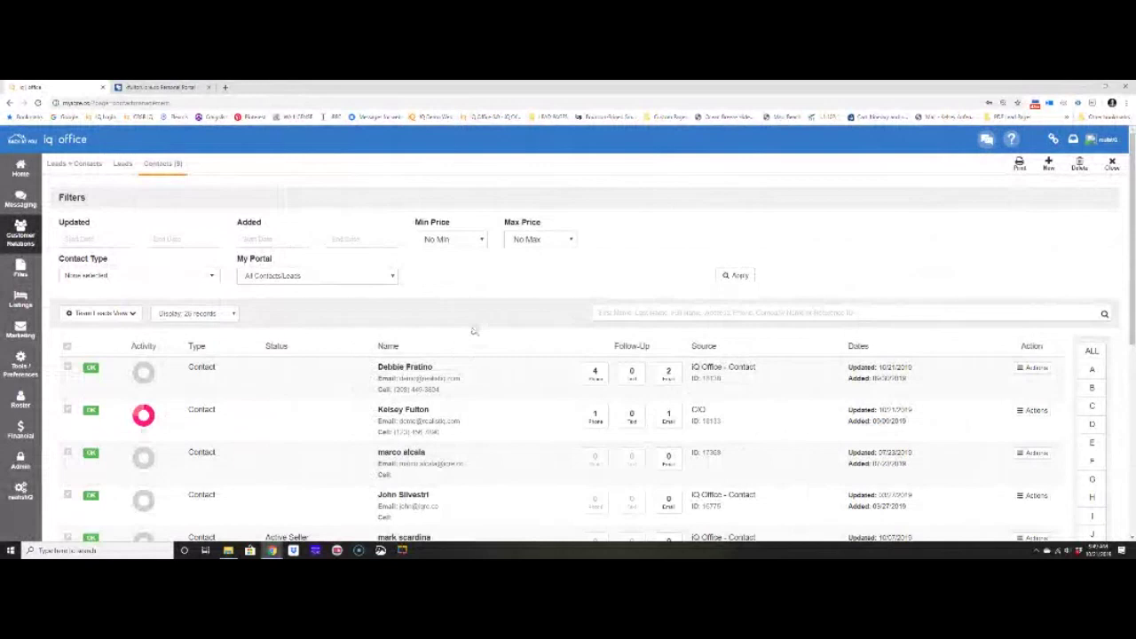
# Step: Schedule a follow-up request named Monthly Follow With Client for the first listed contact, due November 21, 2019
pyautogui.click(331, 368)
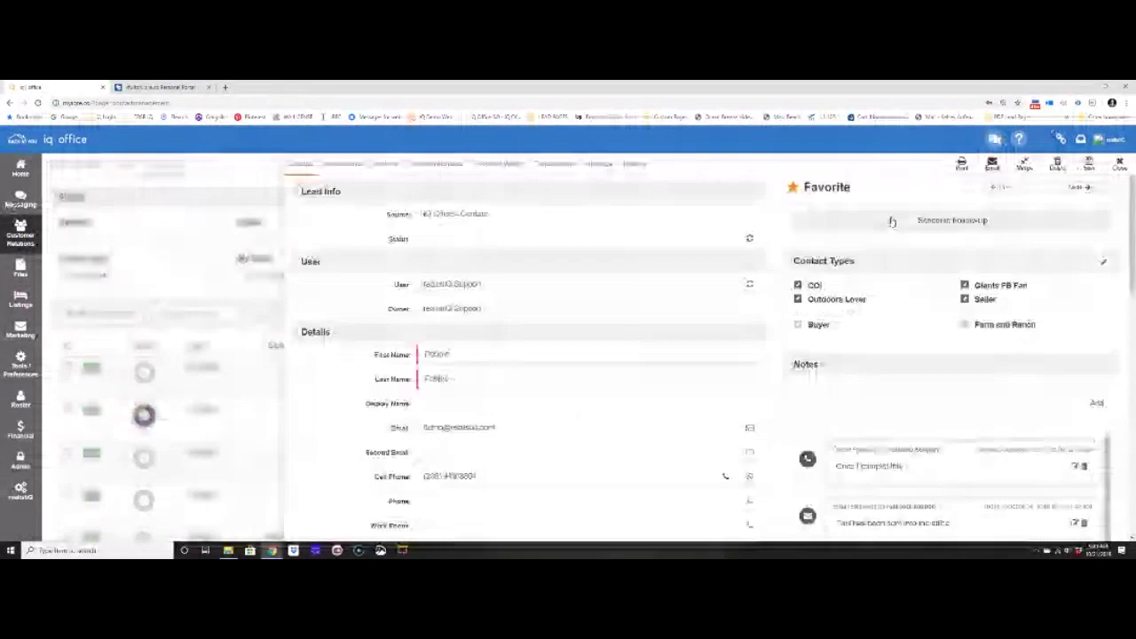
pyautogui.click(892, 221)
pyautogui.write('Monthly Fo')
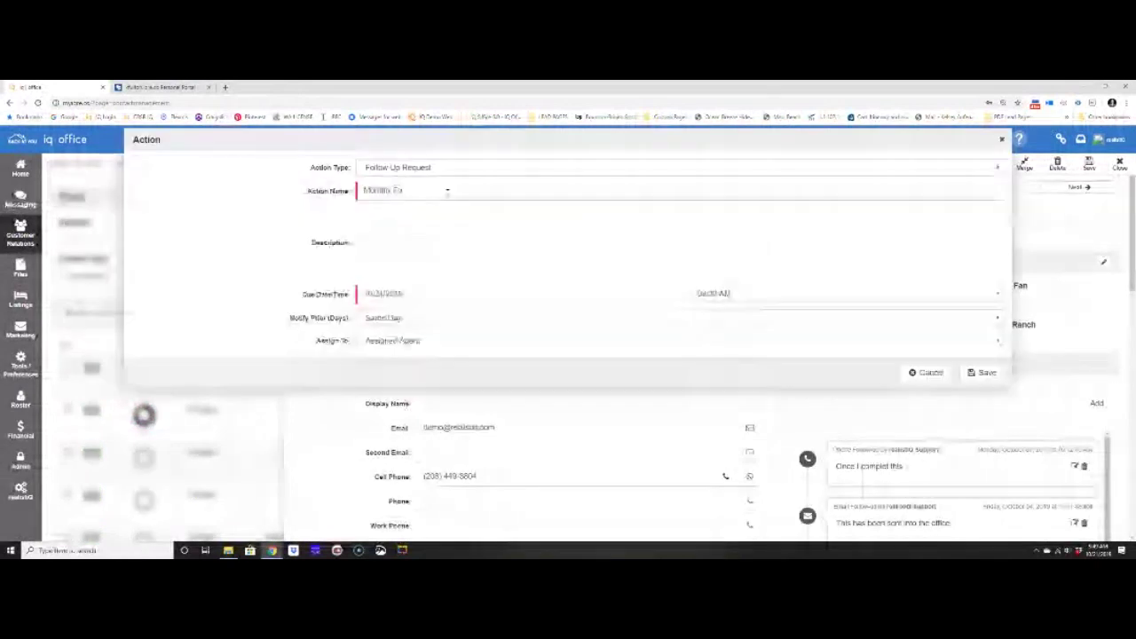
pyautogui.write('llow with Dient')
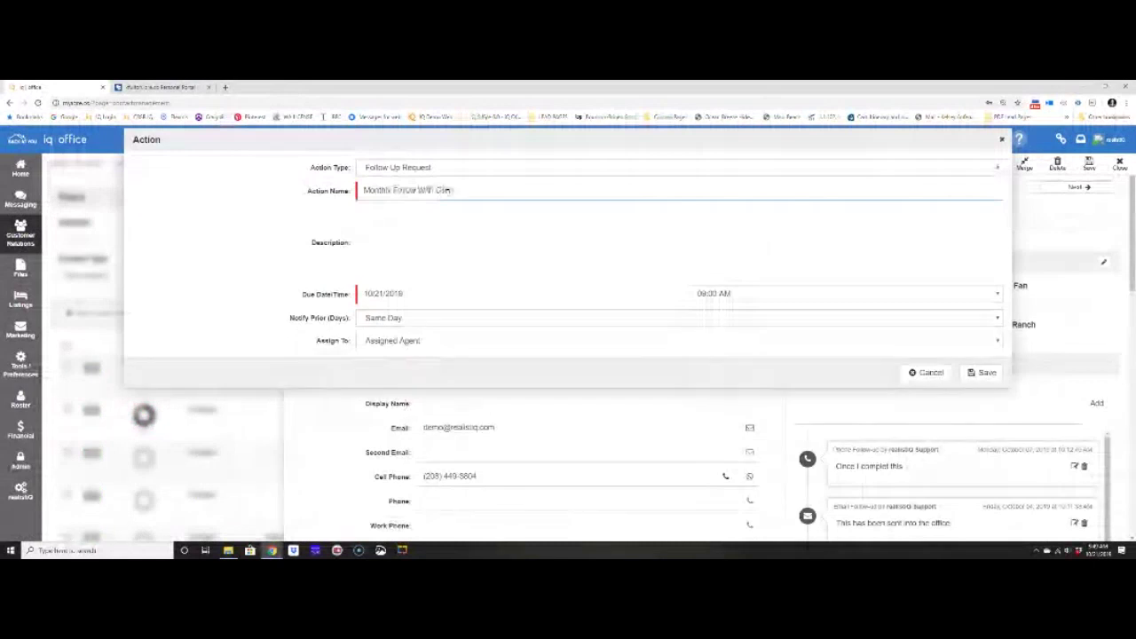
pyautogui.click(452, 293)
pyautogui.click(477, 315)
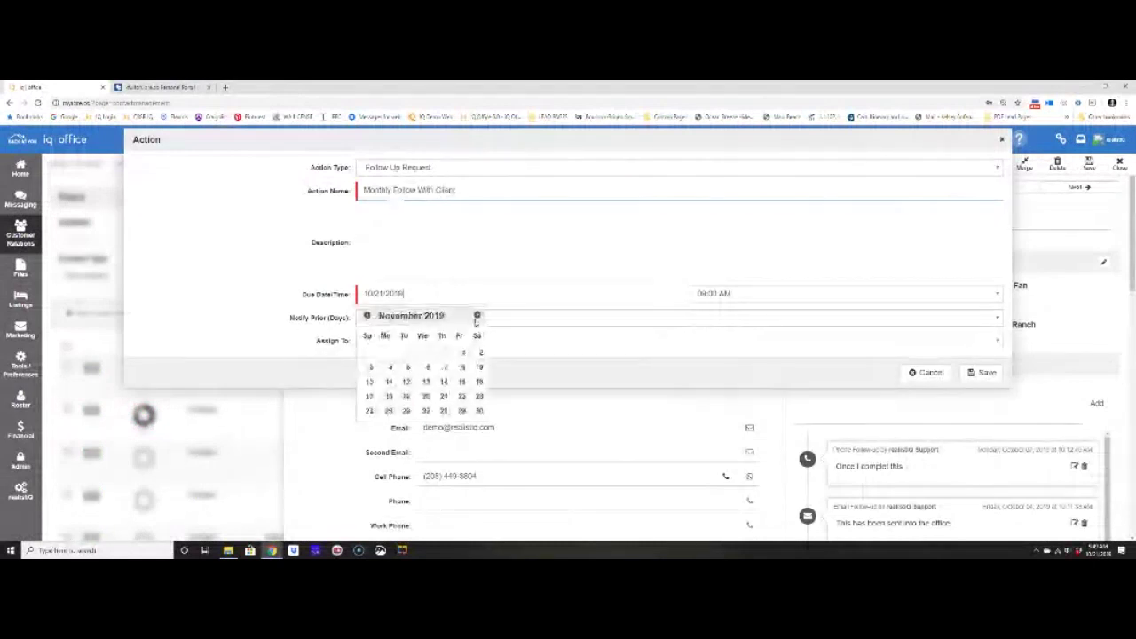
pyautogui.click(444, 396)
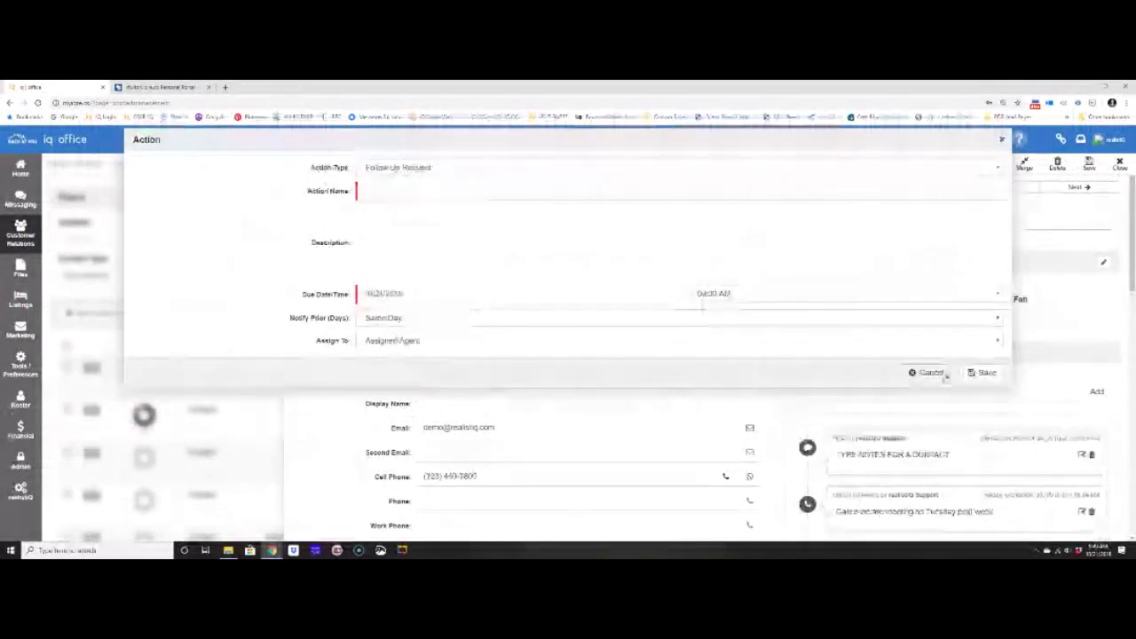
# Step: Cancel the blank follow-up action, close the contact and check the To Do Gauge on the home dashboard
pyautogui.click(943, 374)
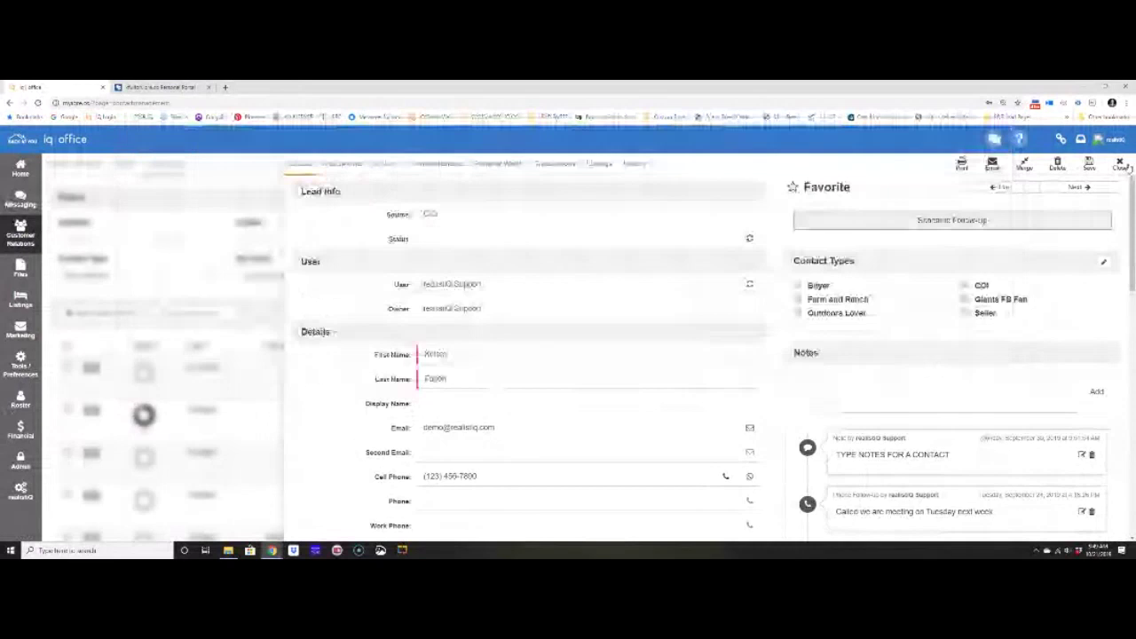
pyautogui.click(1122, 165)
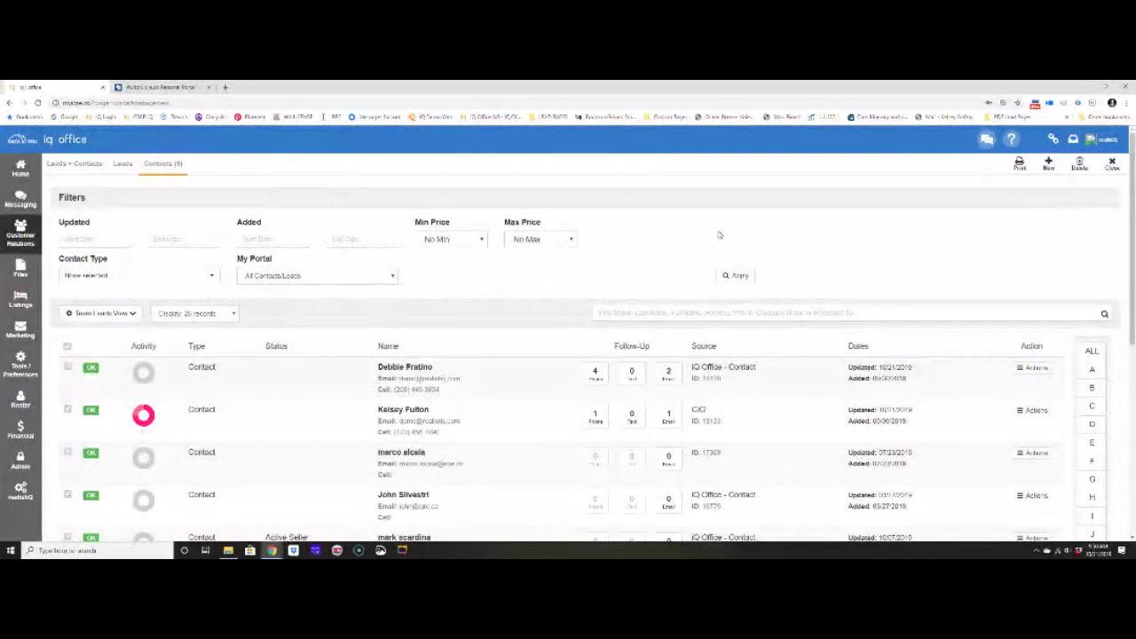
pyautogui.click(34, 166)
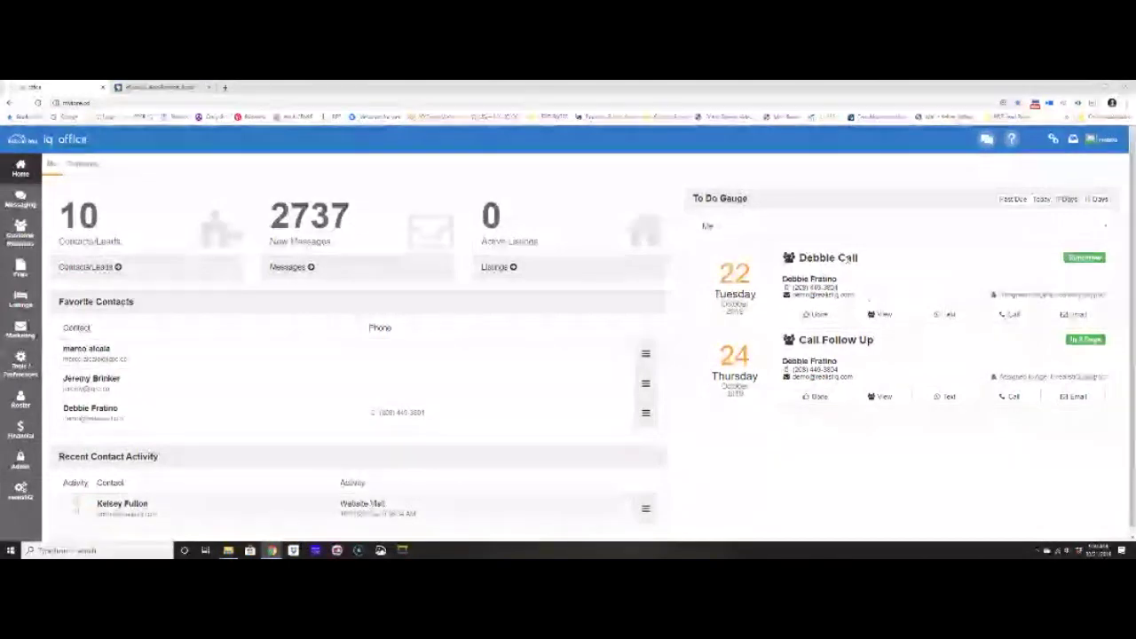
# Step: Mark the October 22 call to-do as done, logging a phone follow-up that the contact's dog is great and should be back to normal in a week
pyautogui.click(822, 317)
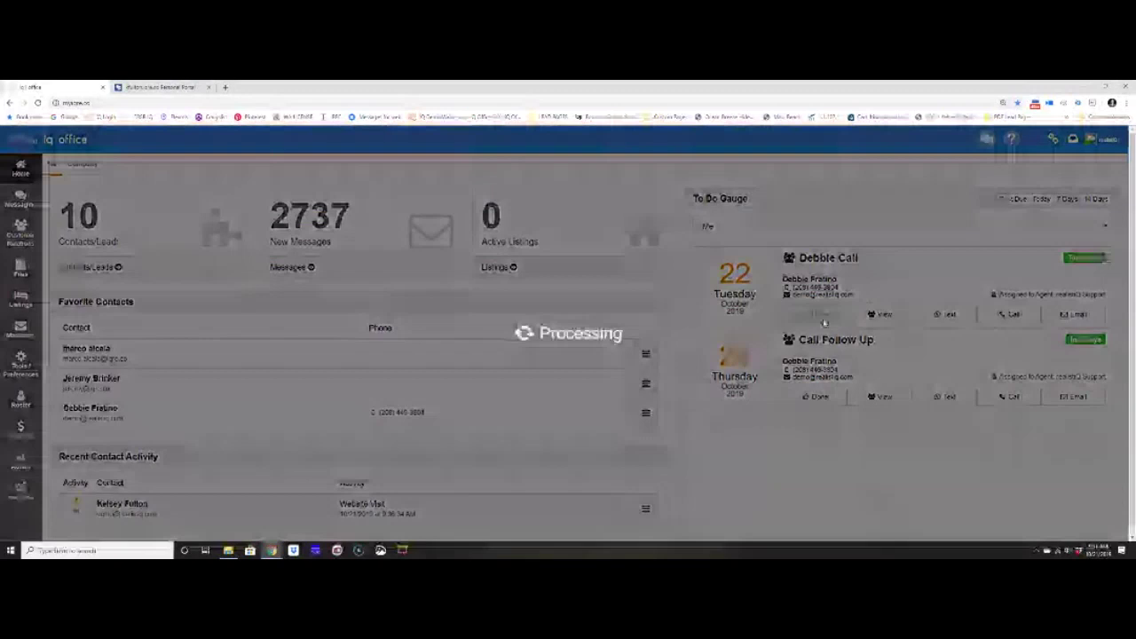
pyautogui.write('Debb')
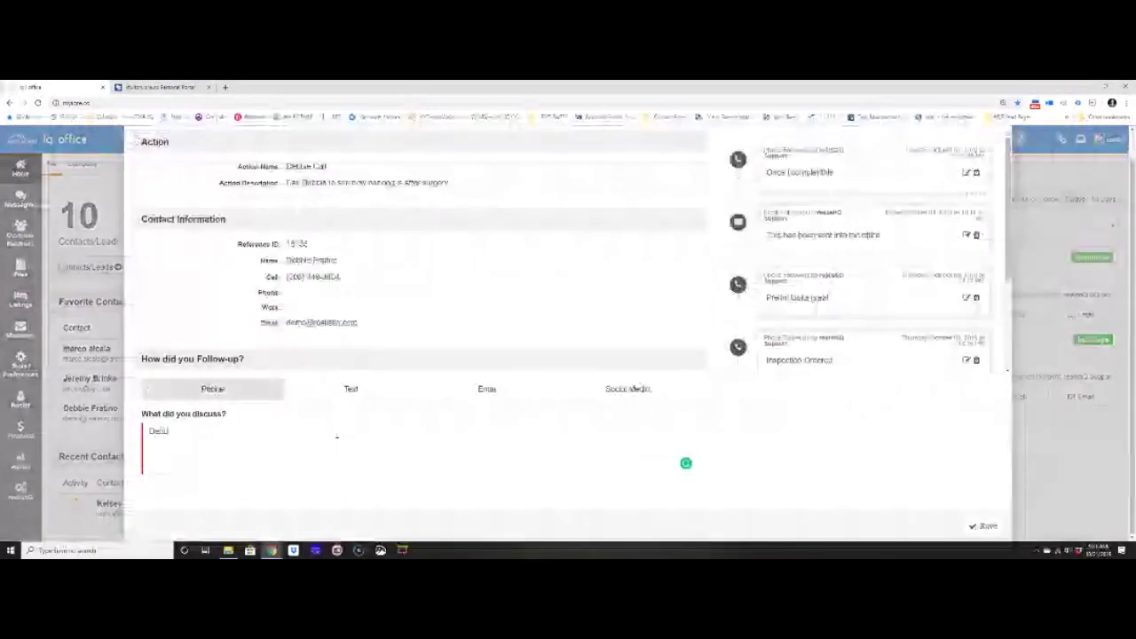
pyautogui.write('ie di')
pyautogui.write('g is great')
pyautogui.write('! Should')
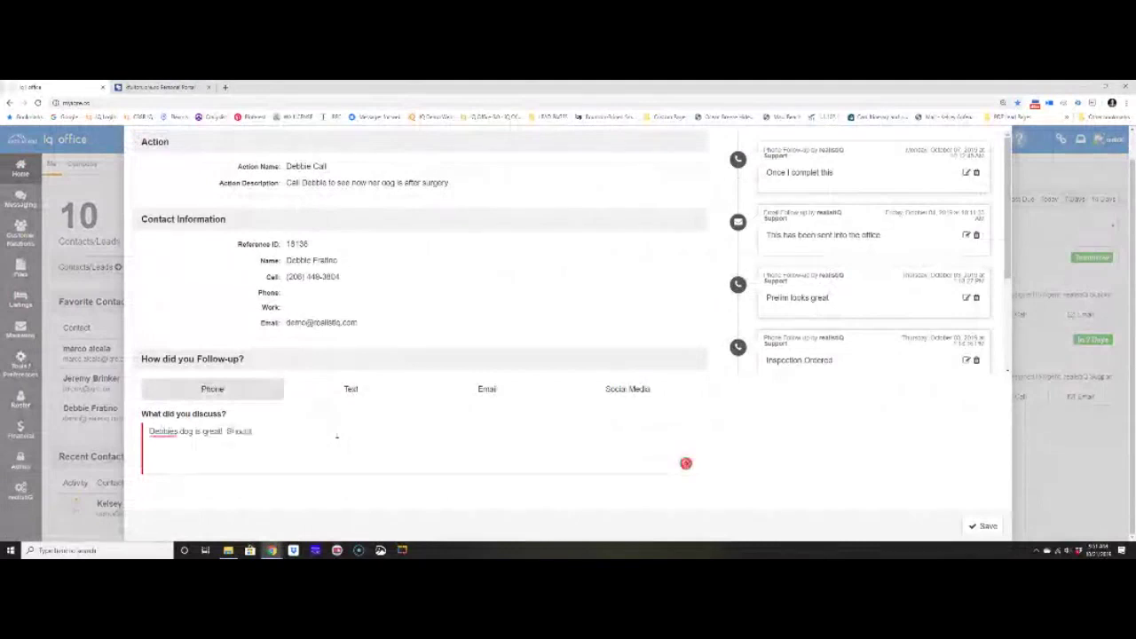
pyautogui.write(' we hack to normal. in a week')
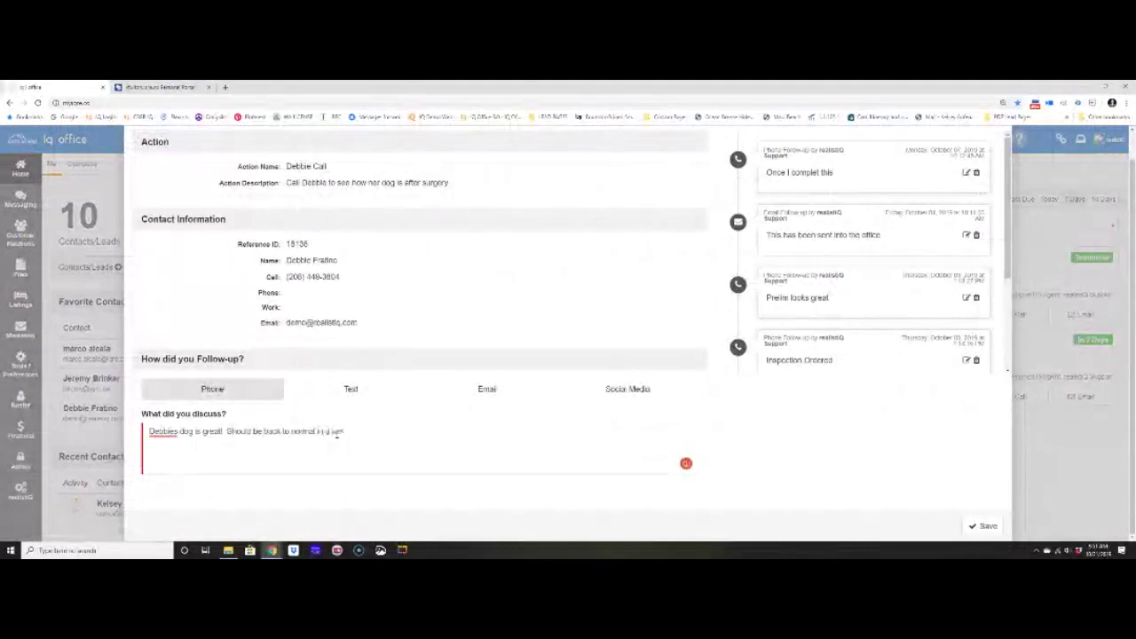
pyautogui.write('.')
pyautogui.click(980, 527)
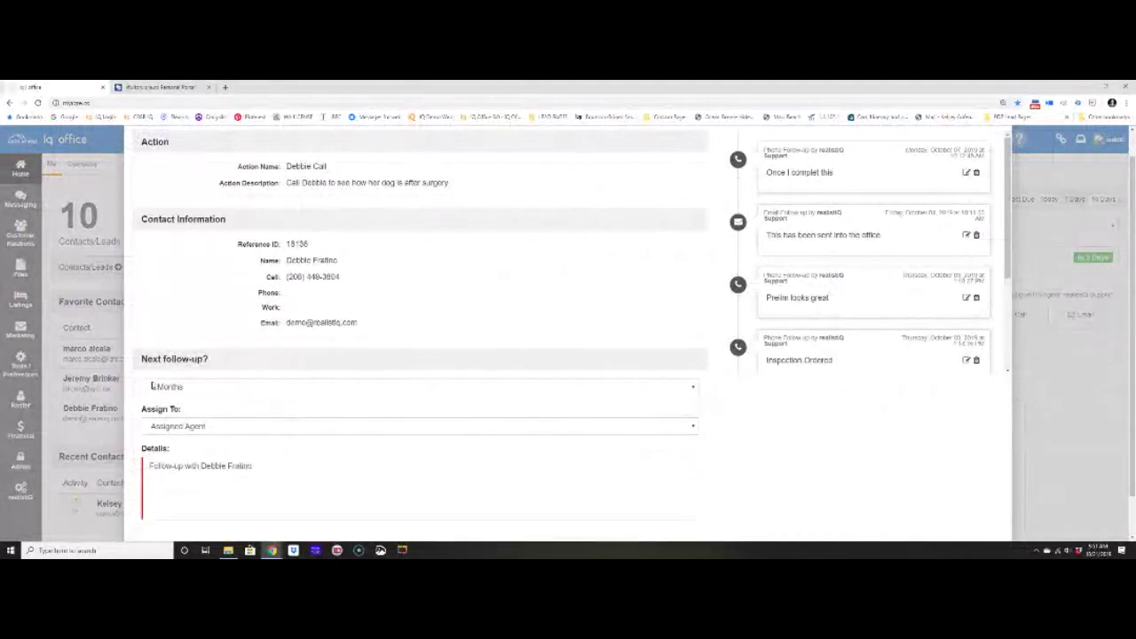
# Step: Schedule the next follow-up in 1 month with the details "Check In Call to see if she knows anyone who has re questions."
pyautogui.click(151, 387)
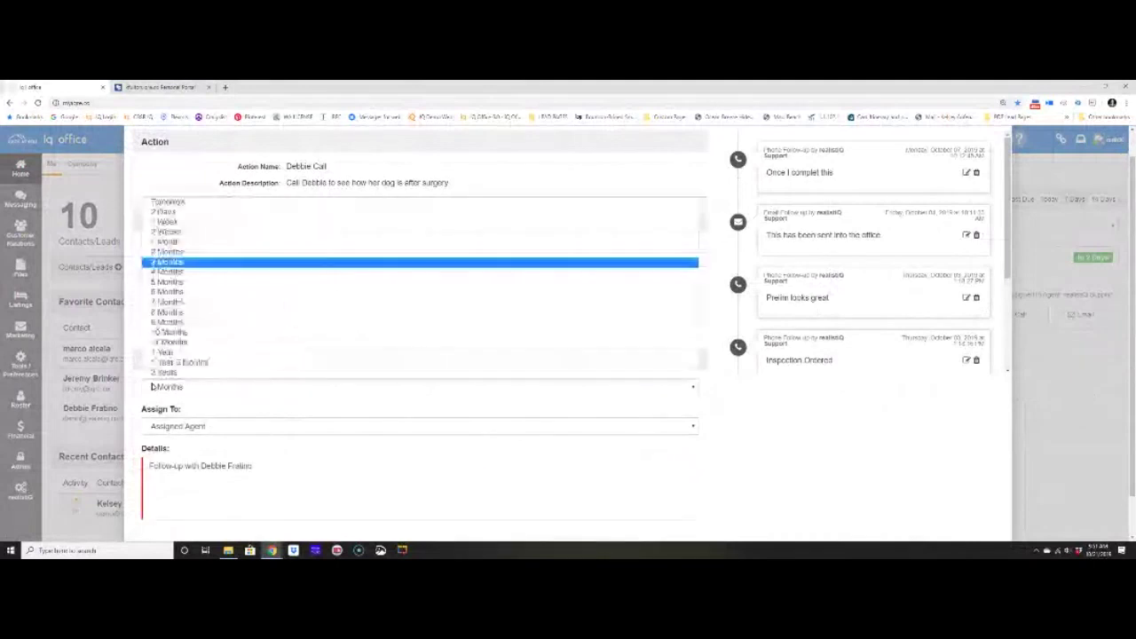
pyautogui.click(168, 252)
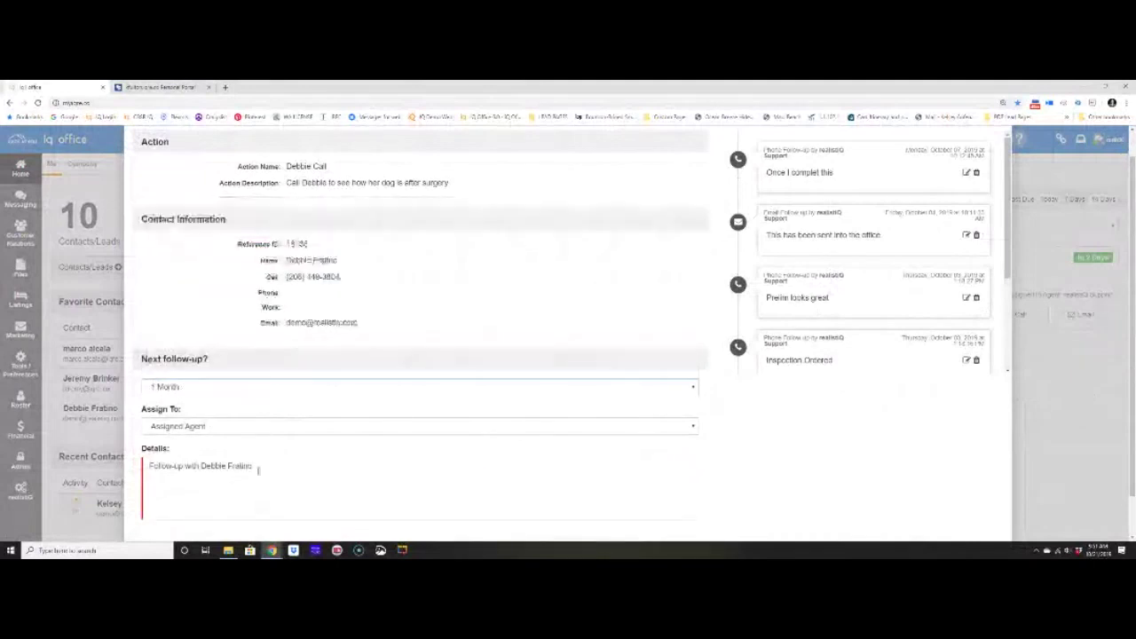
pyautogui.tripleClick(240, 465)
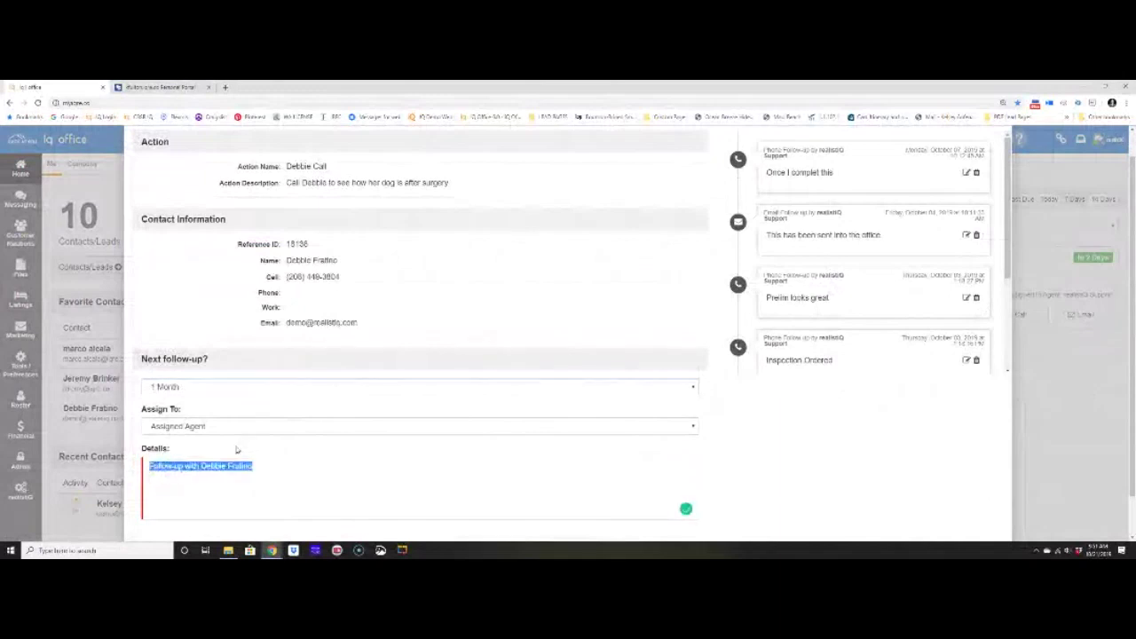
pyautogui.write('Check In Call to see ')
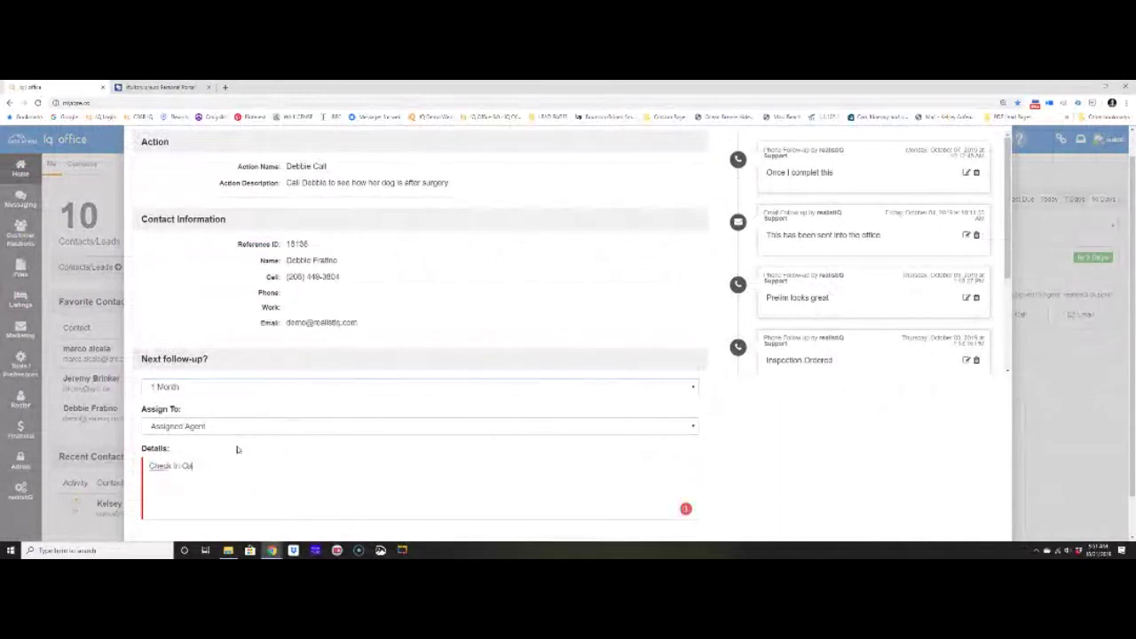
pyautogui.write('if she knows anyone who has he questions.')
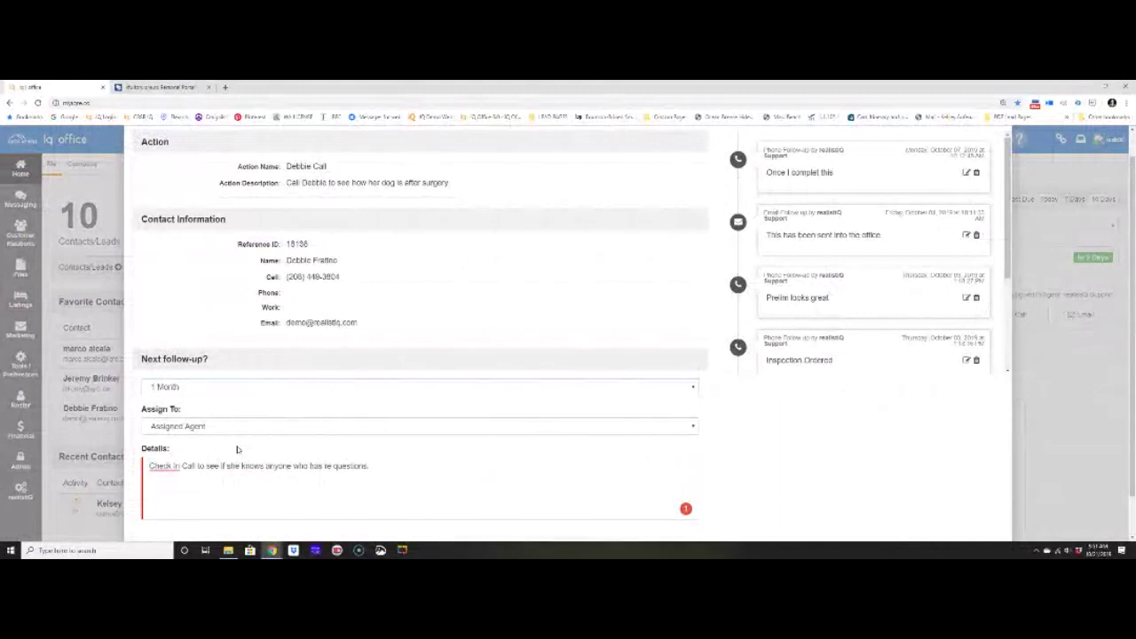
pyautogui.scroll(-1, 980, 531)
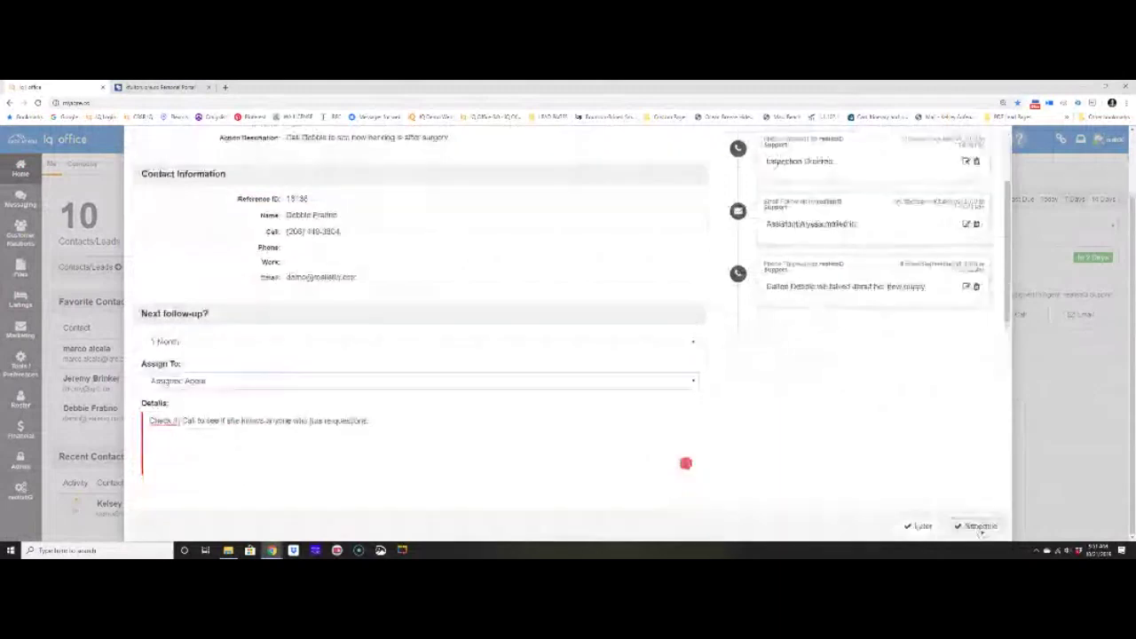
pyautogui.click(979, 526)
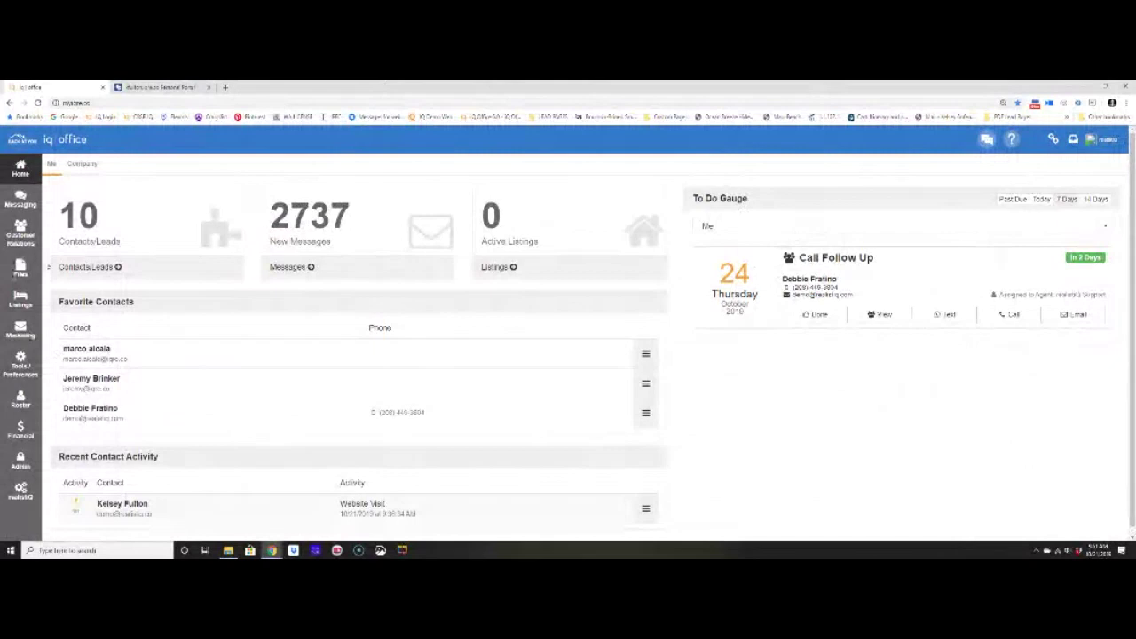
# Step: Go from the contacts list to the personal custom fields and add a group named Family Member Names
pyautogui.click(86, 267)
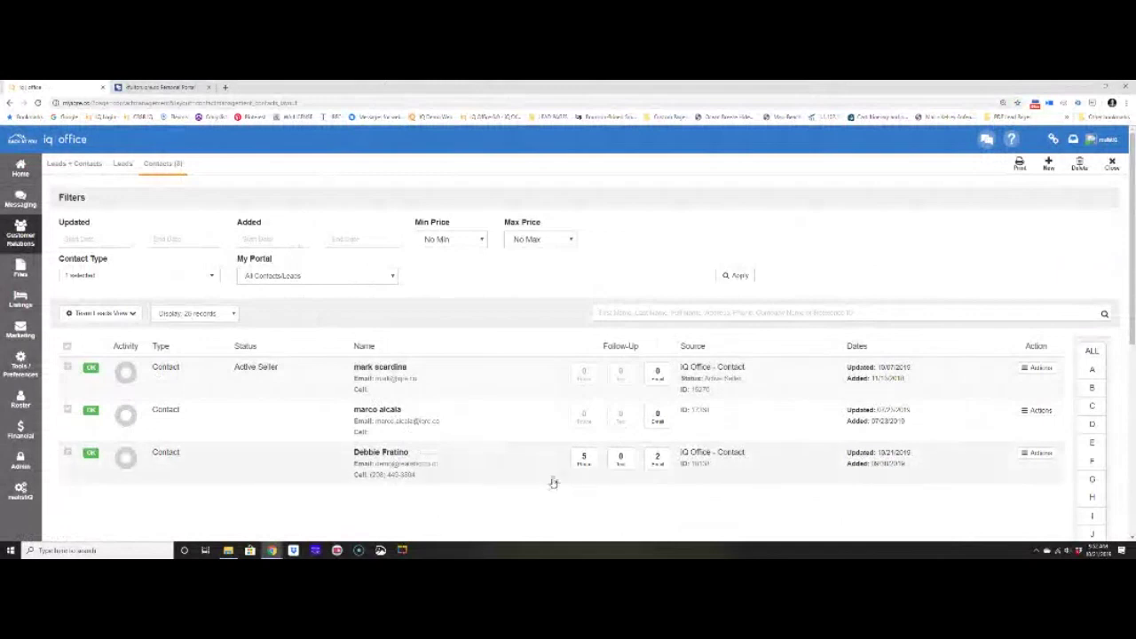
pyautogui.moveTo(7, 238)
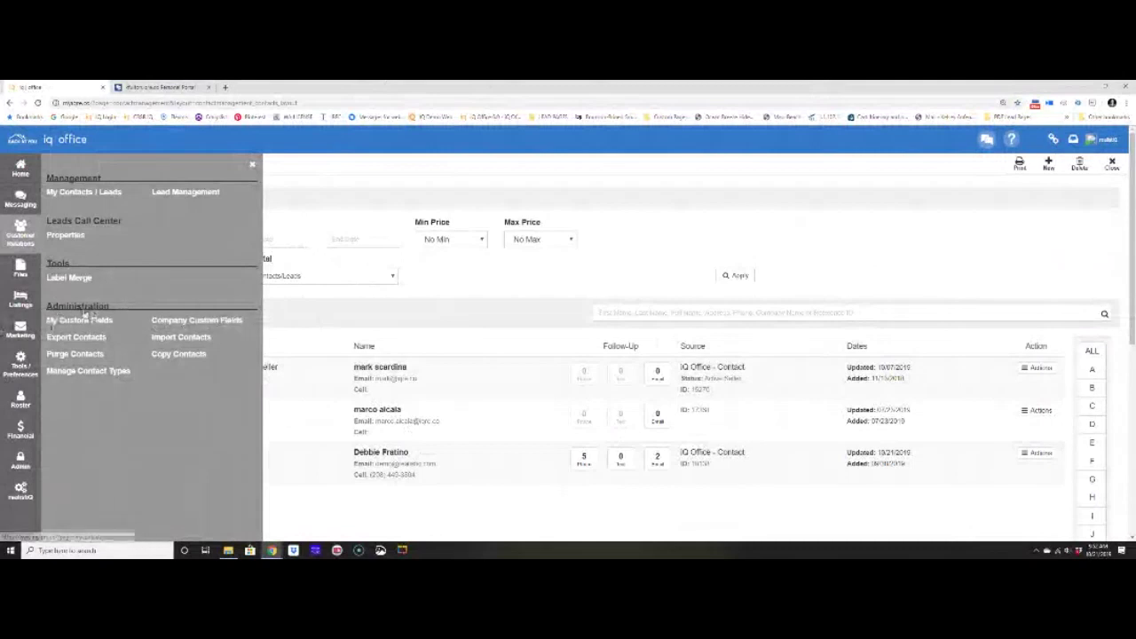
pyautogui.click(353, 452)
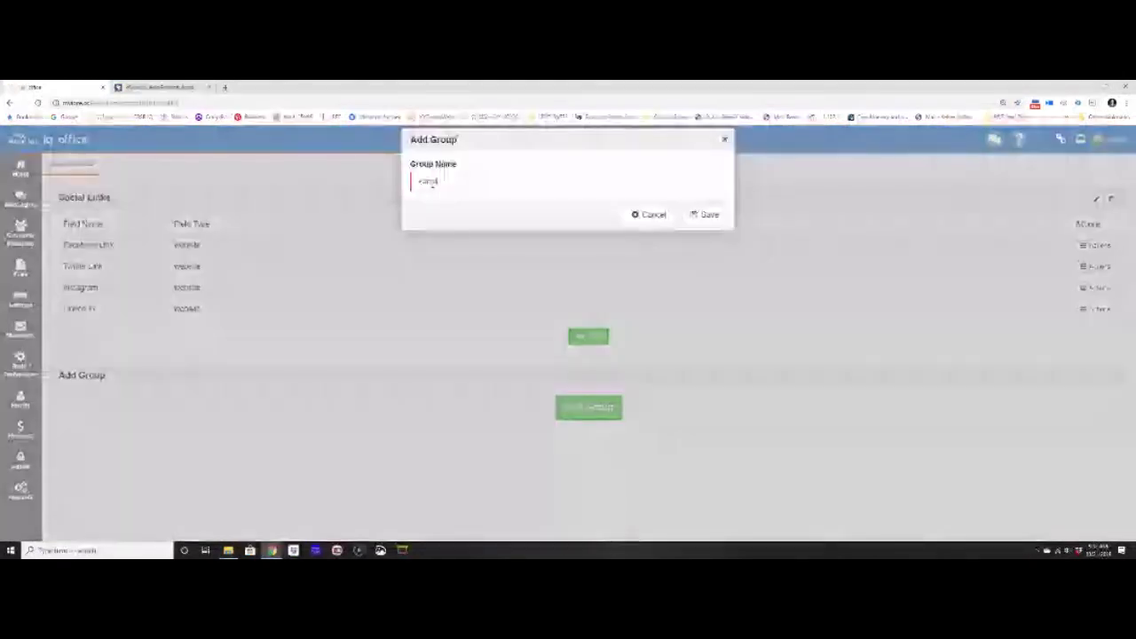
pyautogui.write('Member Names')
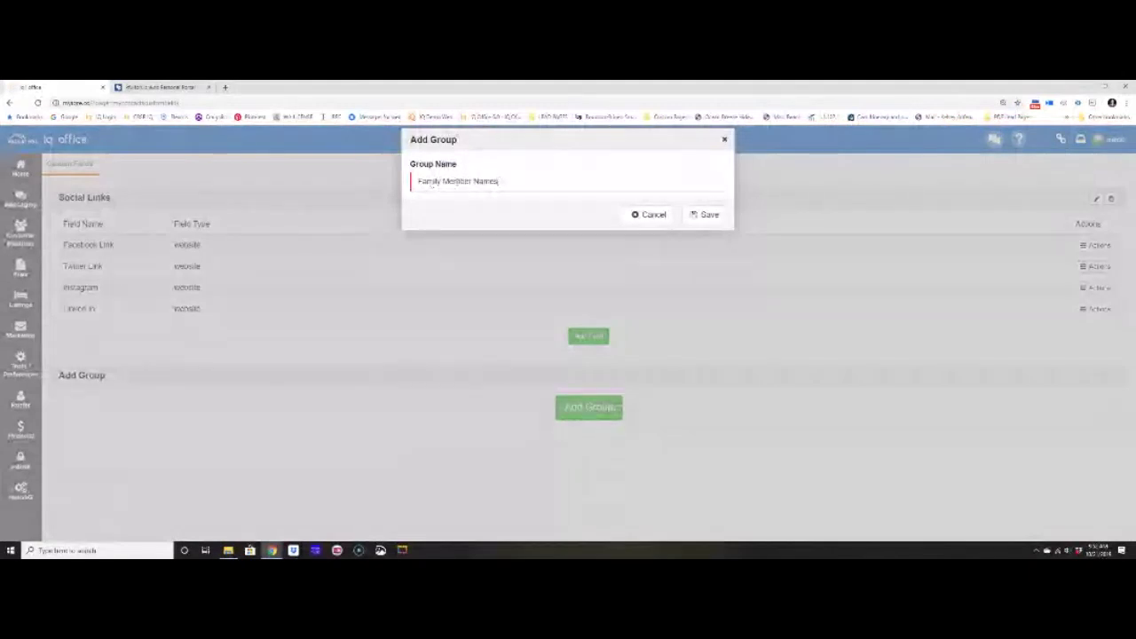
pyautogui.click(707, 215)
# Step: Add two text fields named Child 1 and Child 2 to the Family Member Names group
pyautogui.click(589, 426)
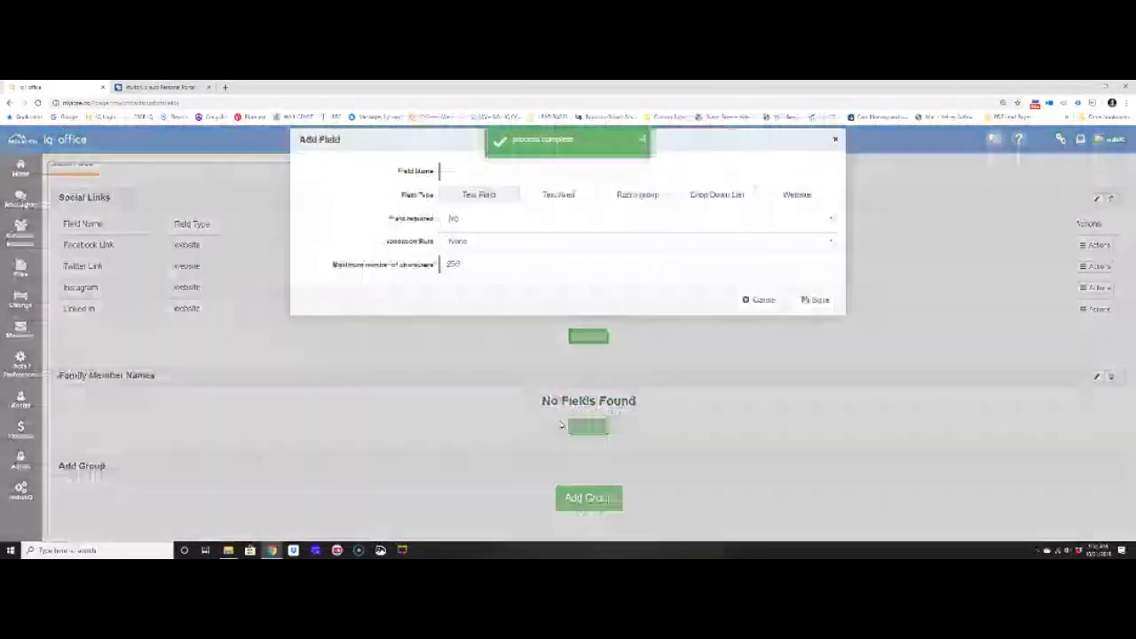
pyautogui.write('Chi')
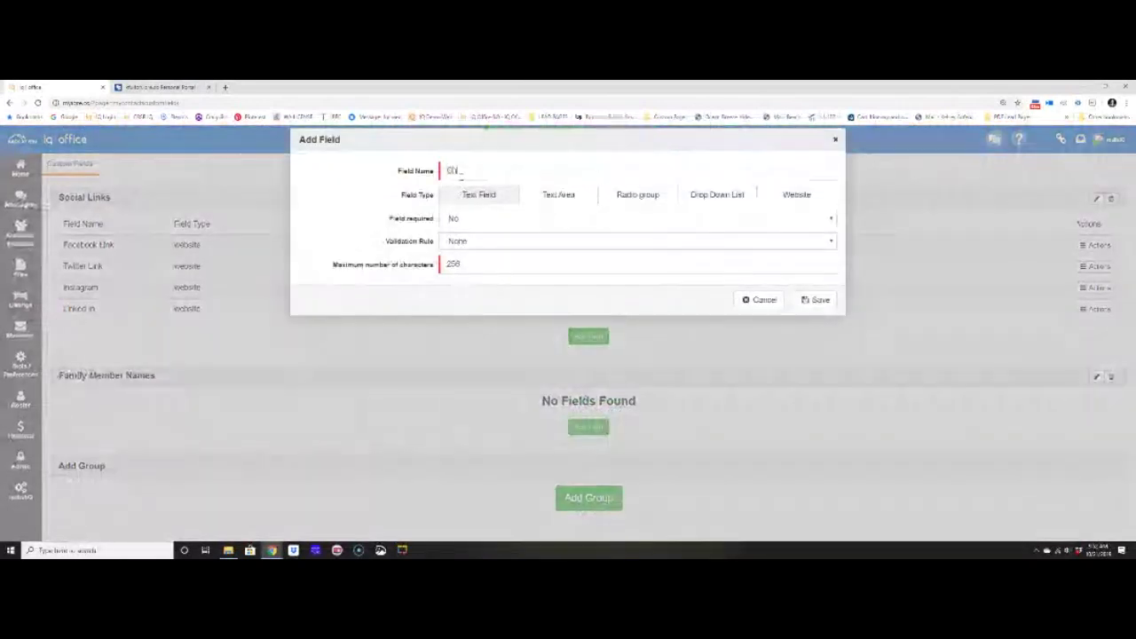
pyautogui.write('ld 1')
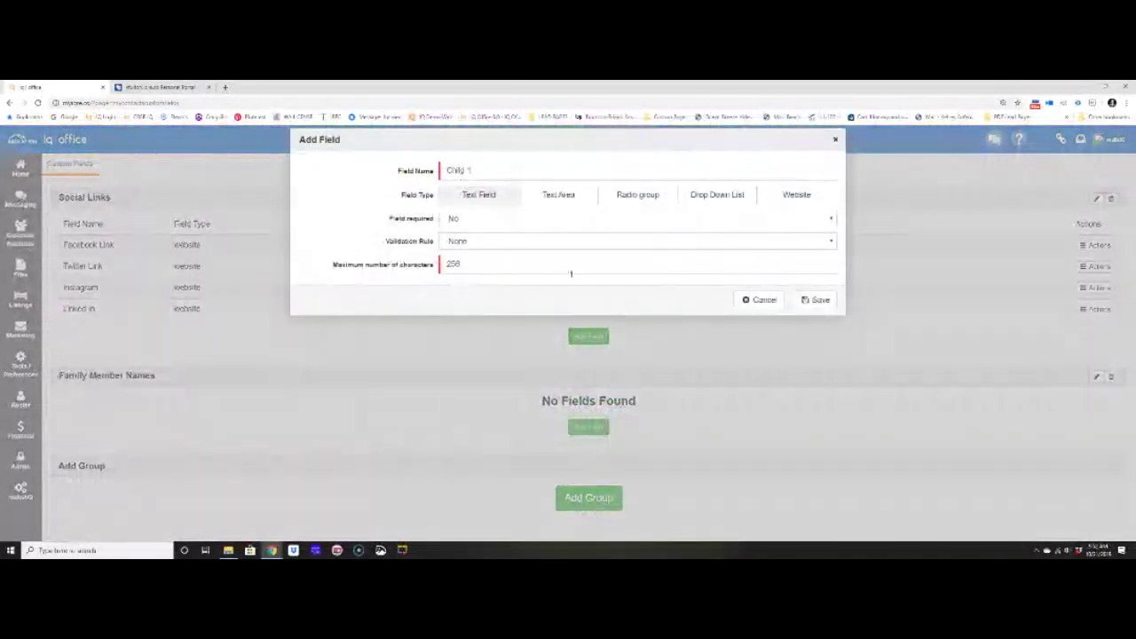
pyautogui.click(818, 300)
pyautogui.click(564, 456)
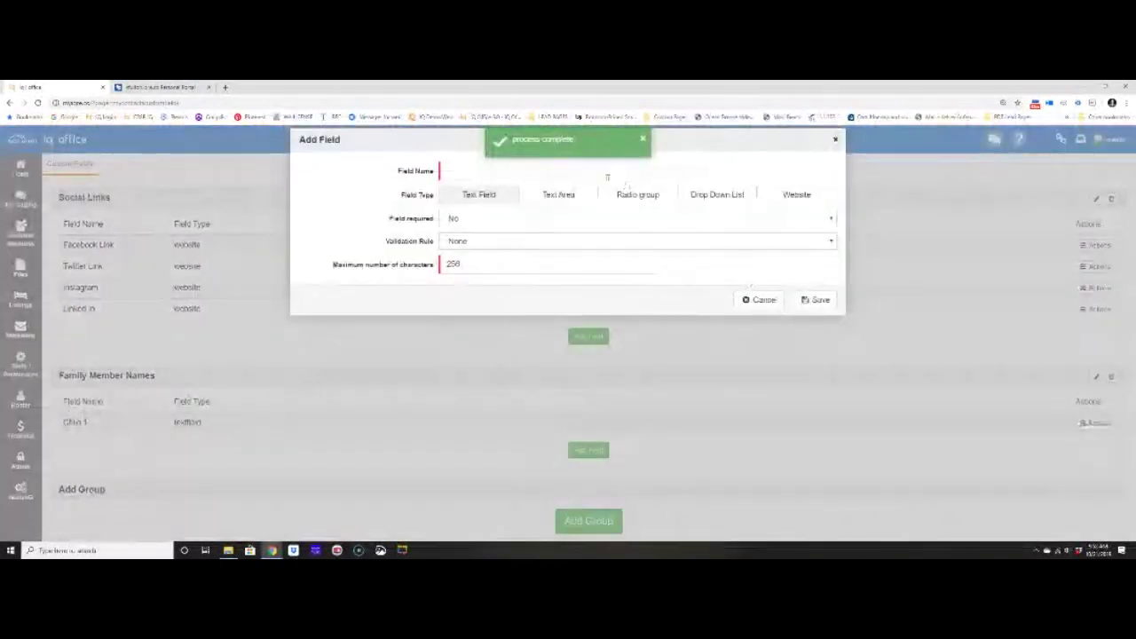
pyautogui.write('Child 2')
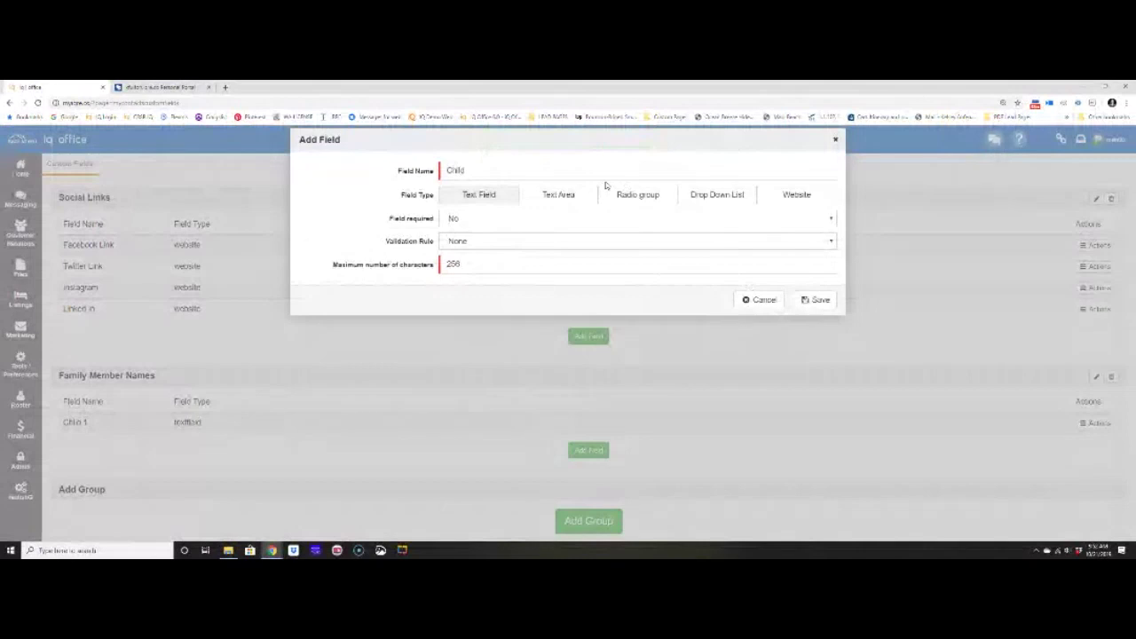
pyautogui.click(796, 305)
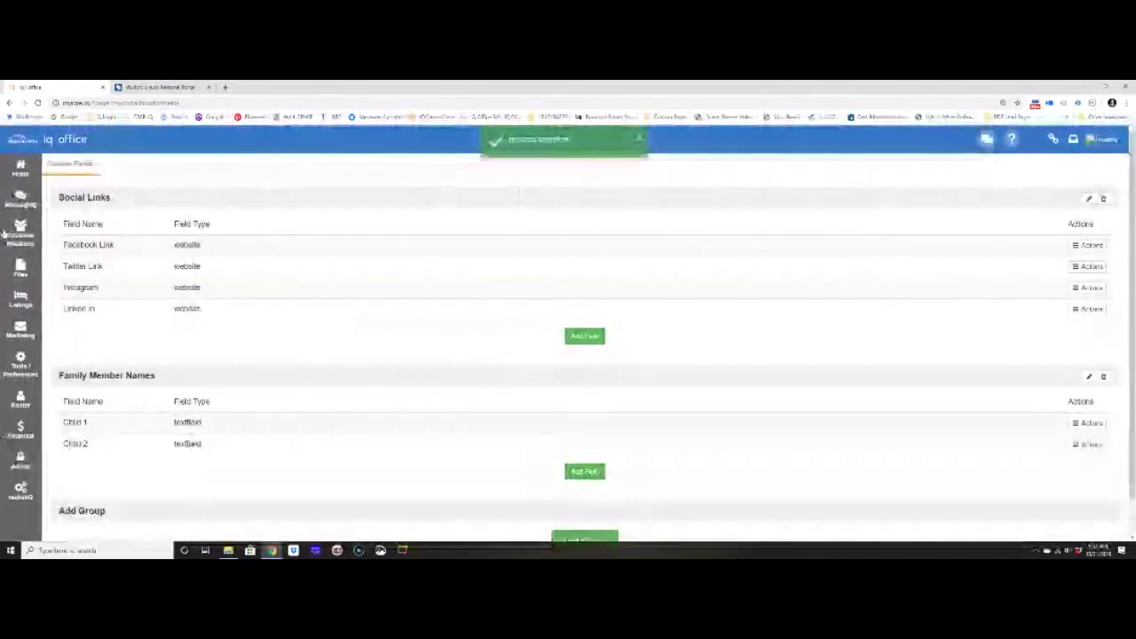
# Step: Open a contact to examine its Family Member Names section, then look over the custom fields administration options
pyautogui.click(51, 198)
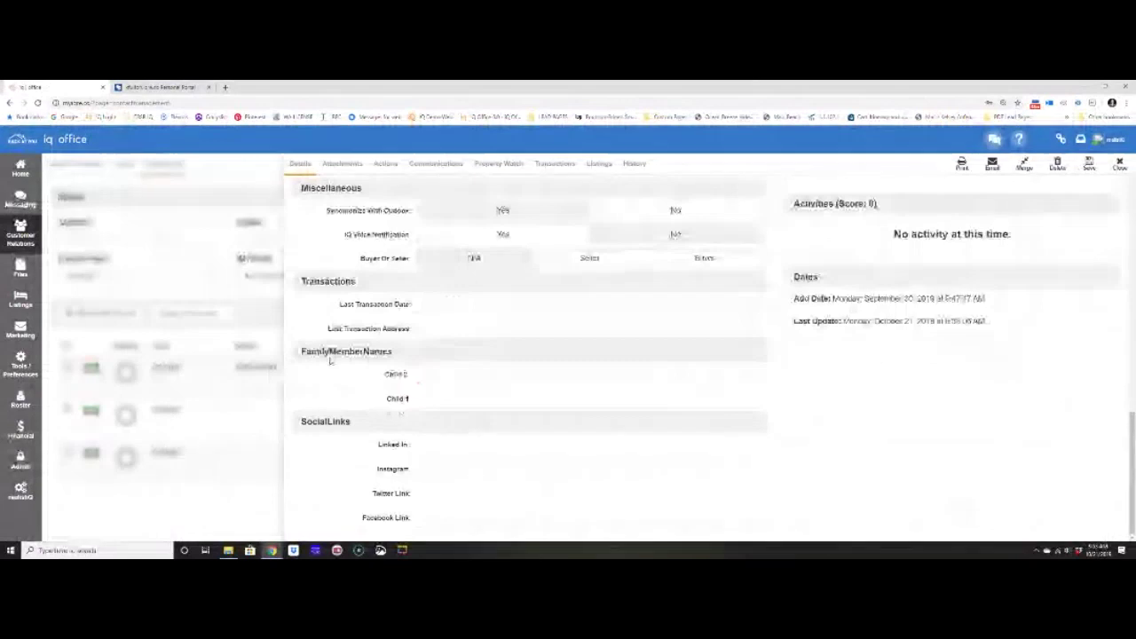
pyautogui.tripleClick(411, 357)
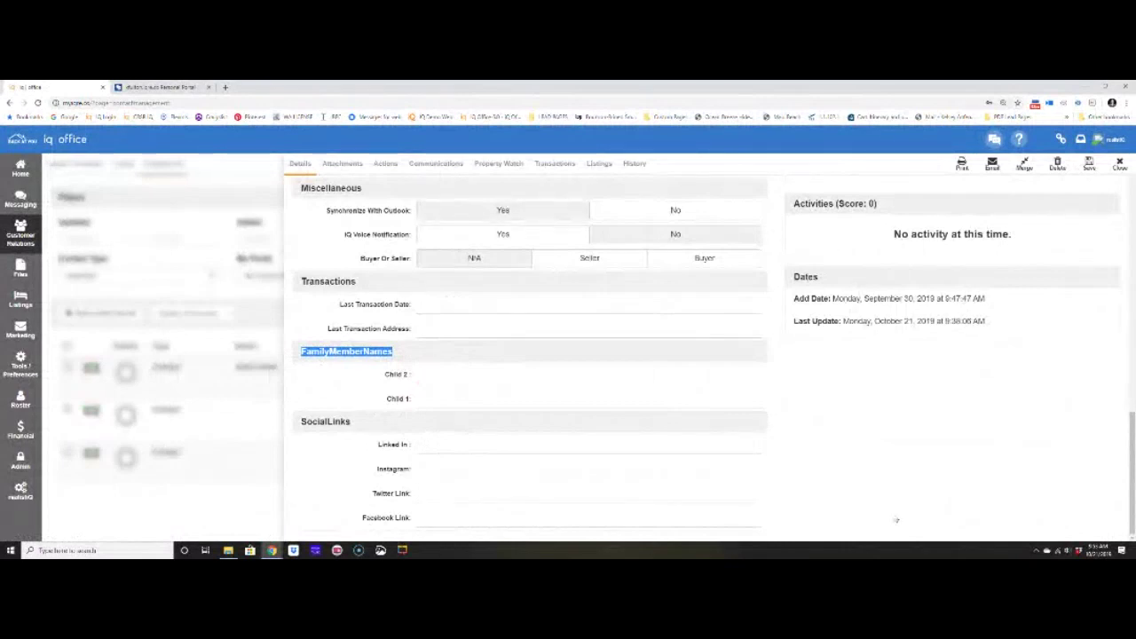
pyautogui.click(16, 224)
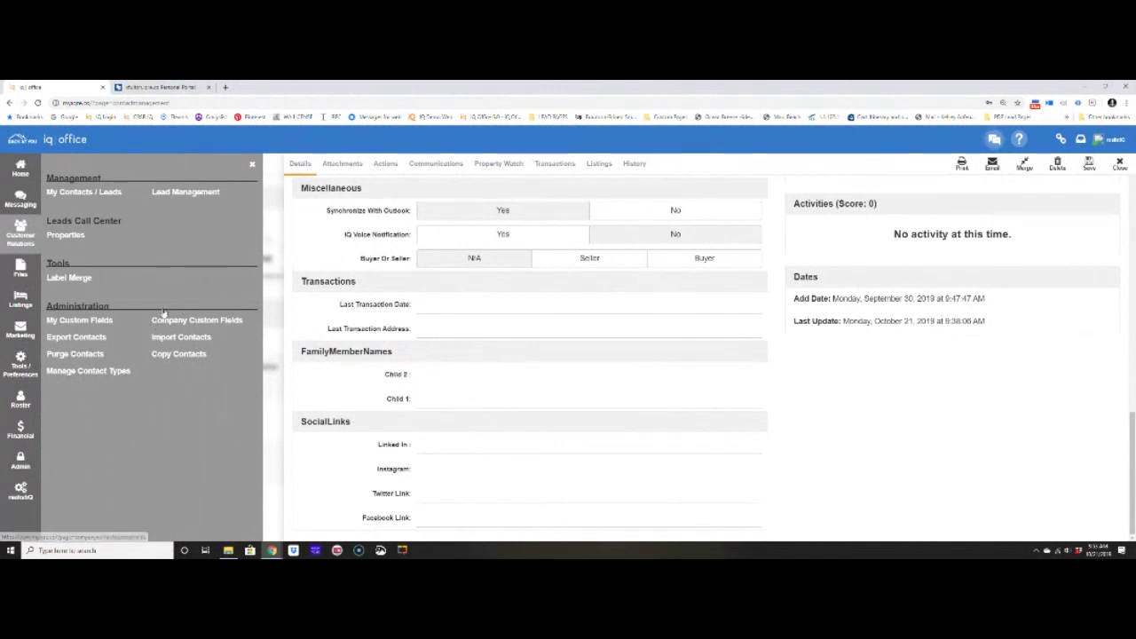
pyautogui.click(203, 321)
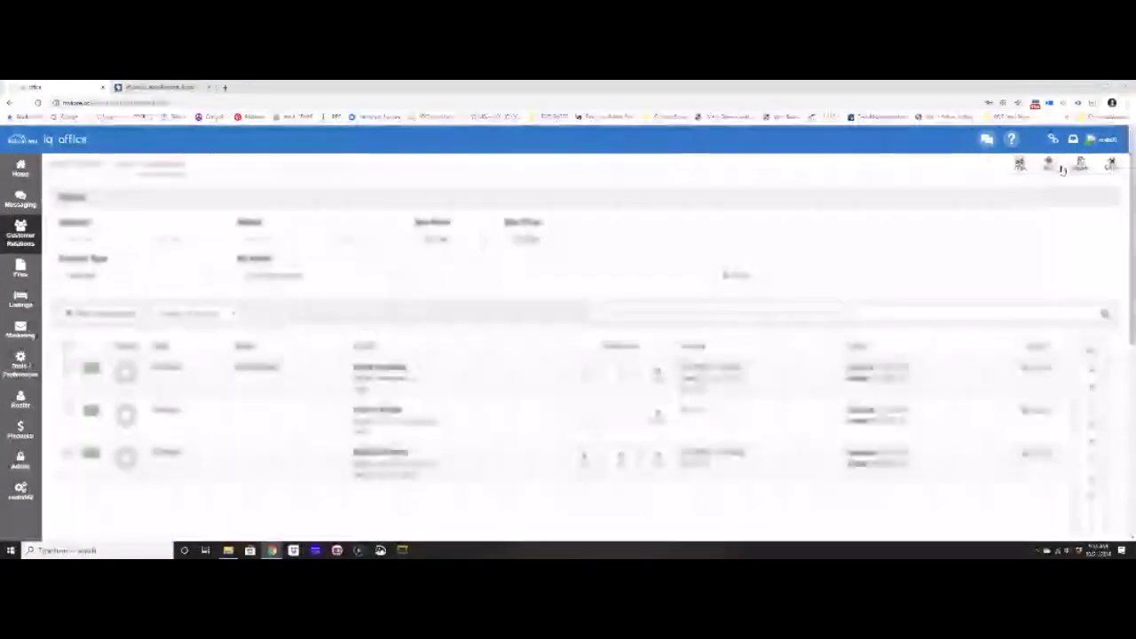
# Step: Show the leads list and act as another agent from the Elko office to see that agent's leads
pyautogui.click(121, 165)
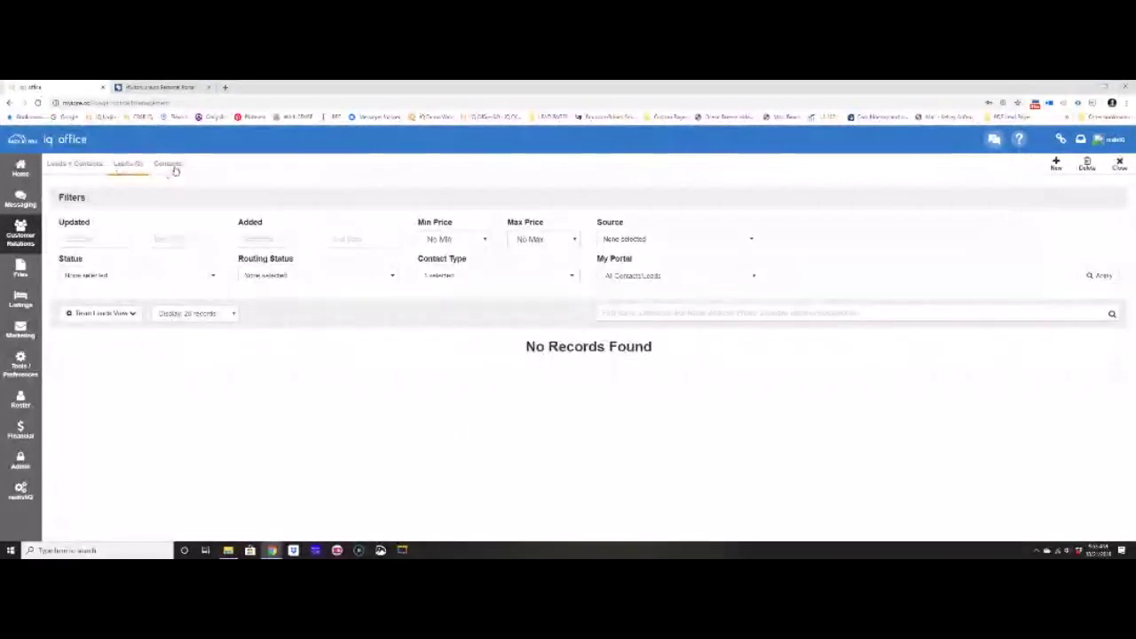
pyautogui.click(1123, 144)
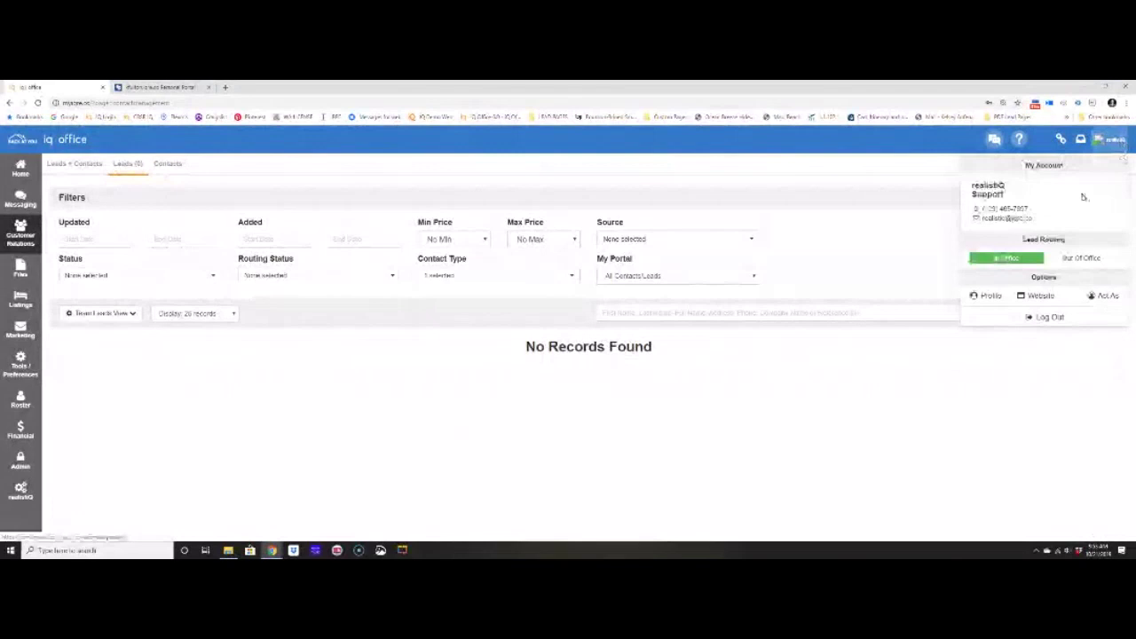
pyautogui.click(1088, 299)
pyautogui.click(585, 167)
pyautogui.click(586, 166)
pyautogui.click(585, 166)
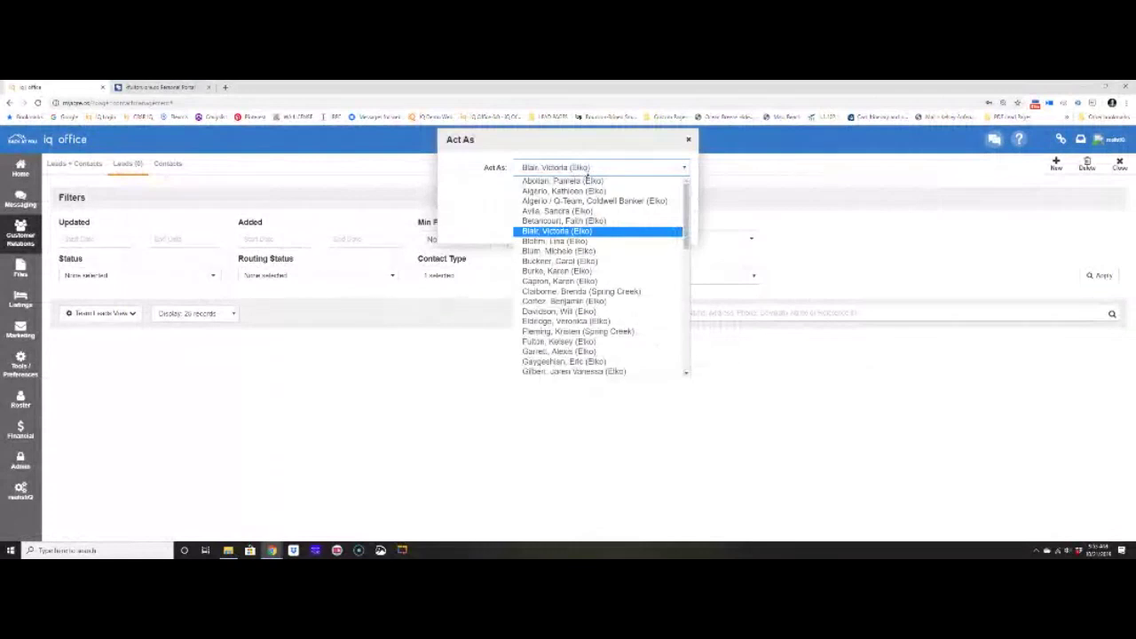
pyautogui.click(562, 240)
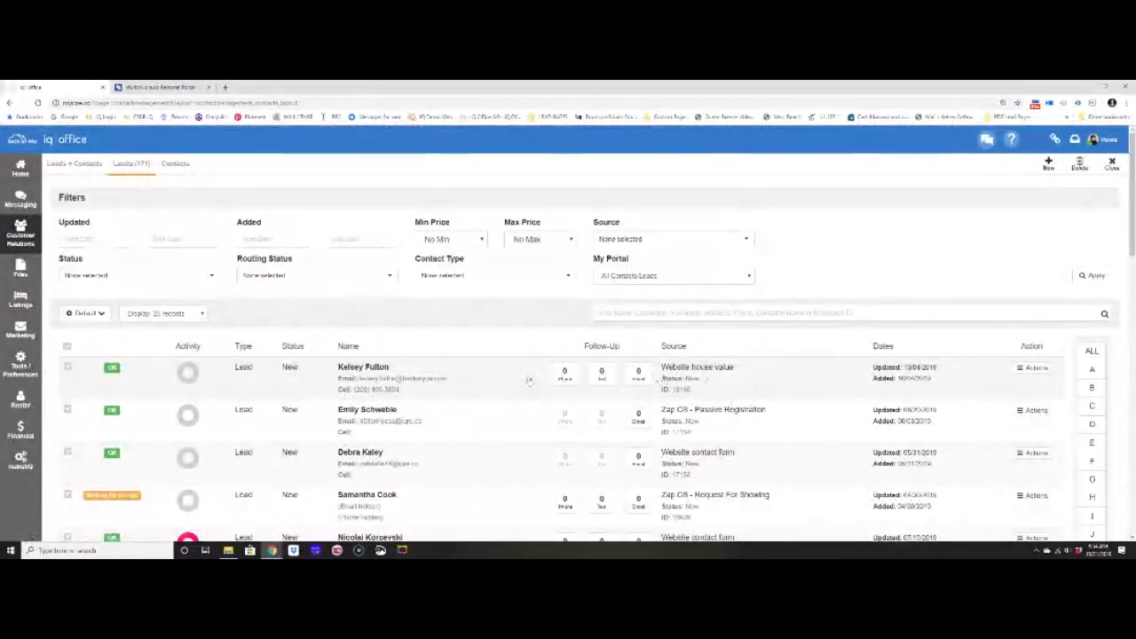
# Step: Open the first lead in the list and change its status to Incubating, with a note describing the lead
pyautogui.click(502, 378)
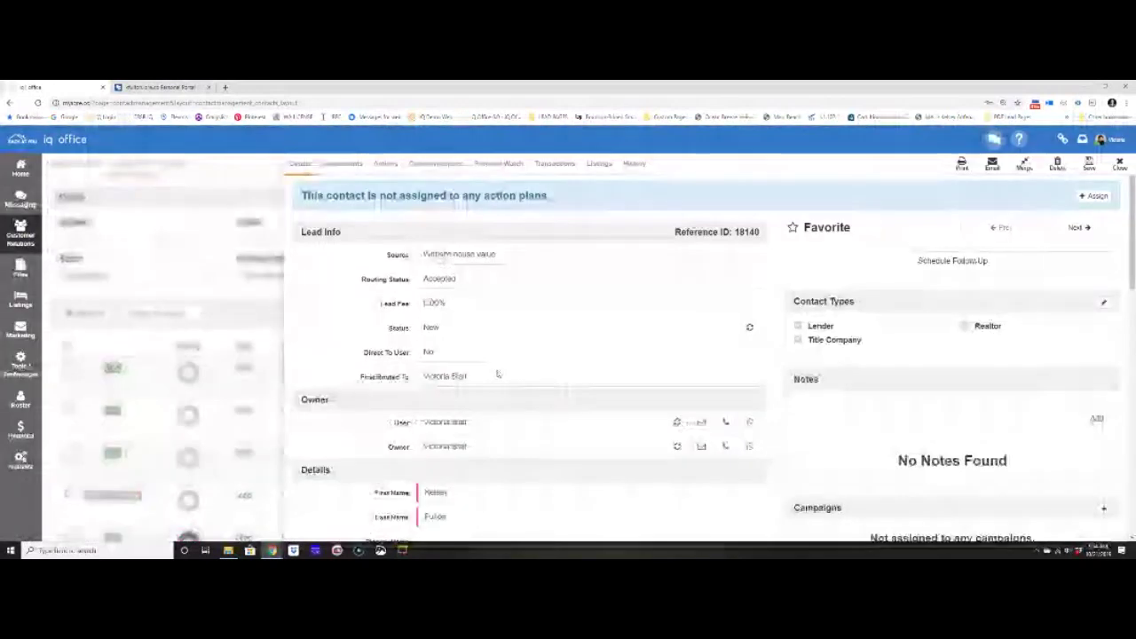
pyautogui.doubleClick(459, 330)
pyautogui.moveTo(389, 332); pyautogui.dragTo(496, 329)
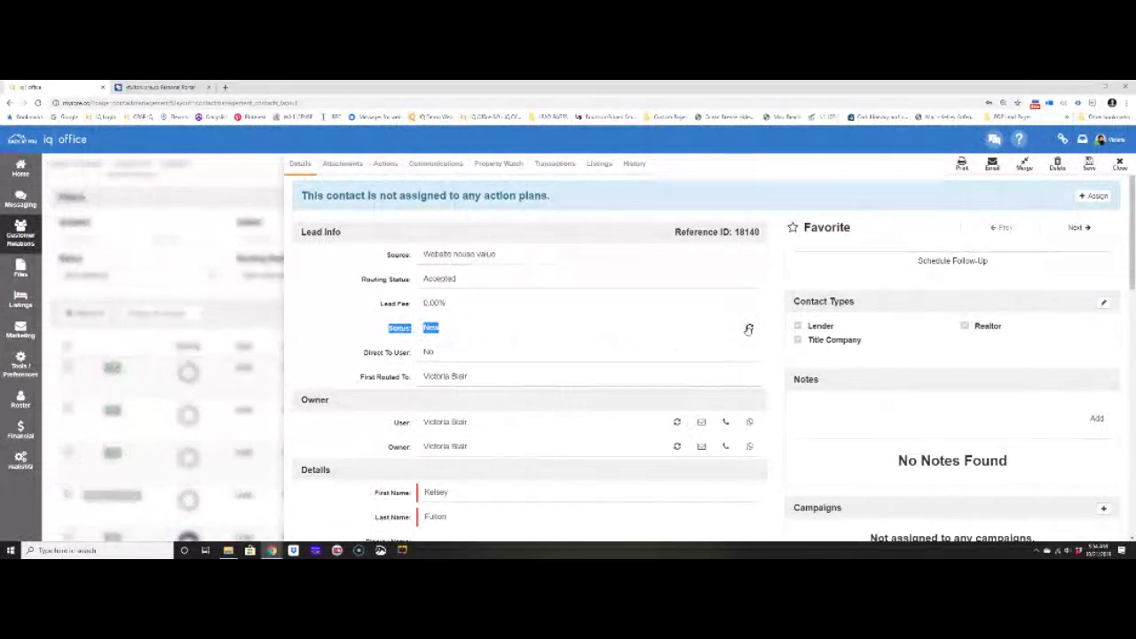
pyautogui.click(748, 329)
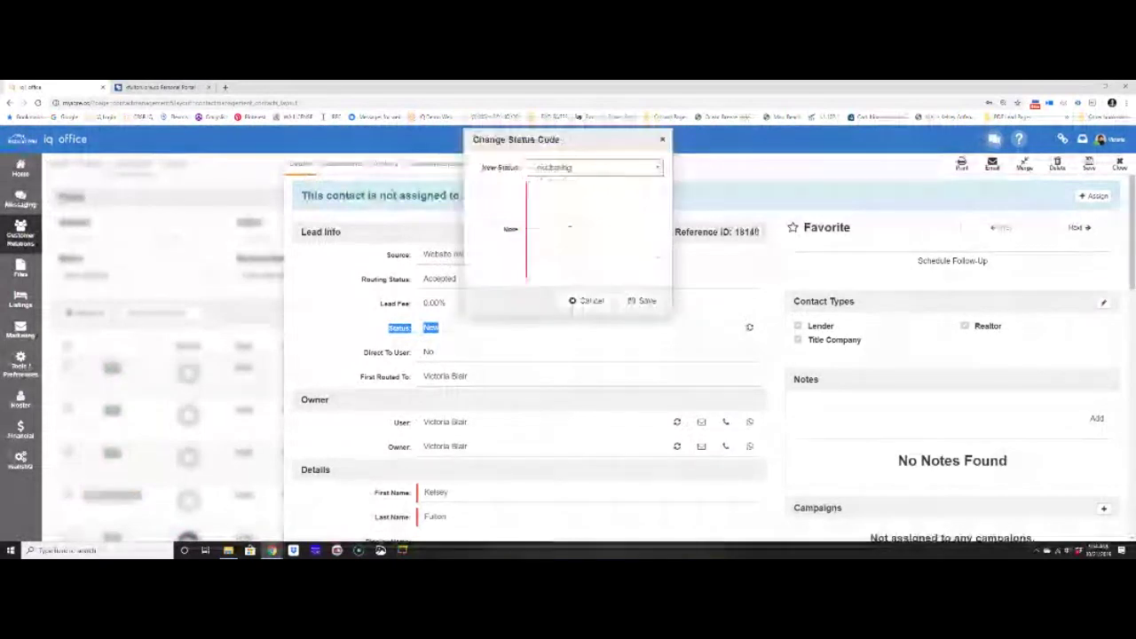
pyautogui.click(567, 230)
pyautogui.write('This is a long tex')
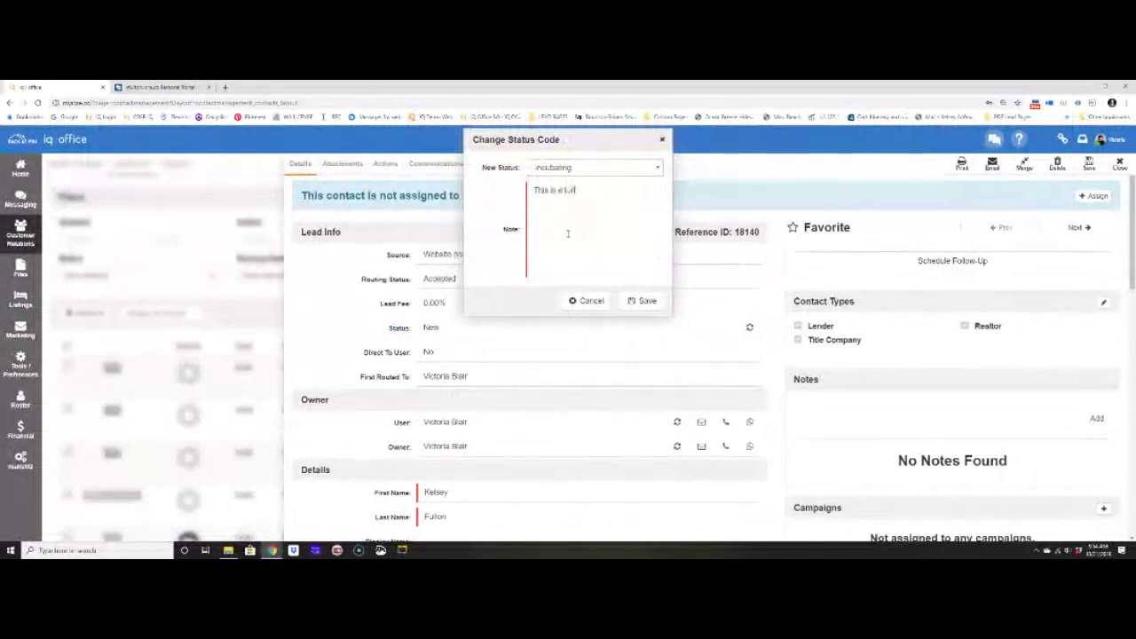
pyautogui.write('m lead')
pyautogui.click(648, 300)
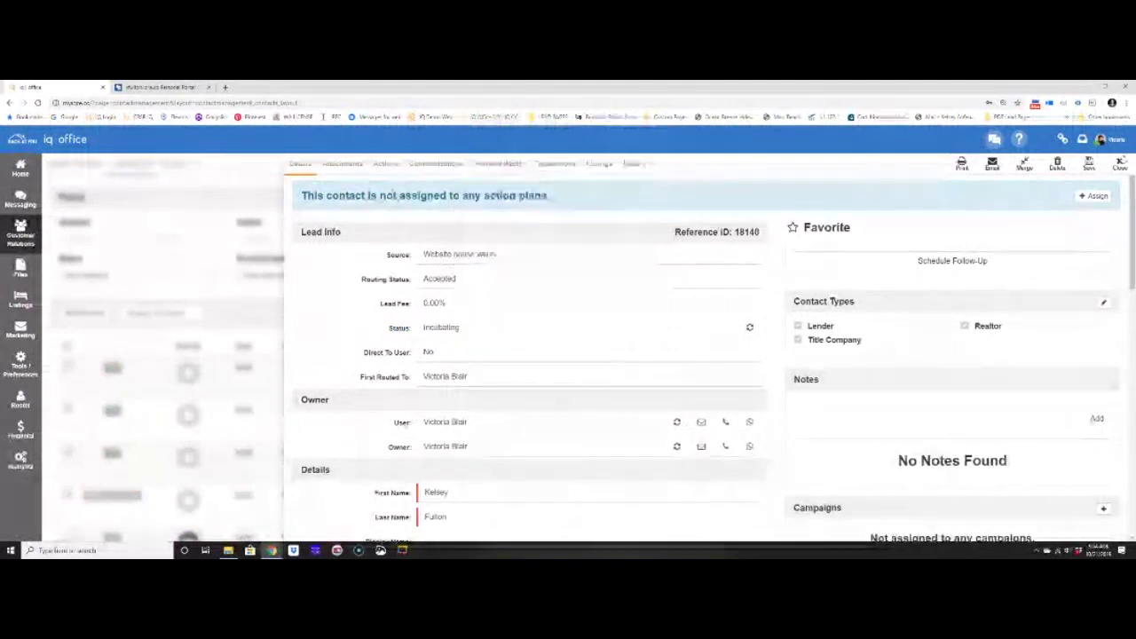
# Step: Save the changes to the open lead and return to the leads list
pyautogui.click(1088, 167)
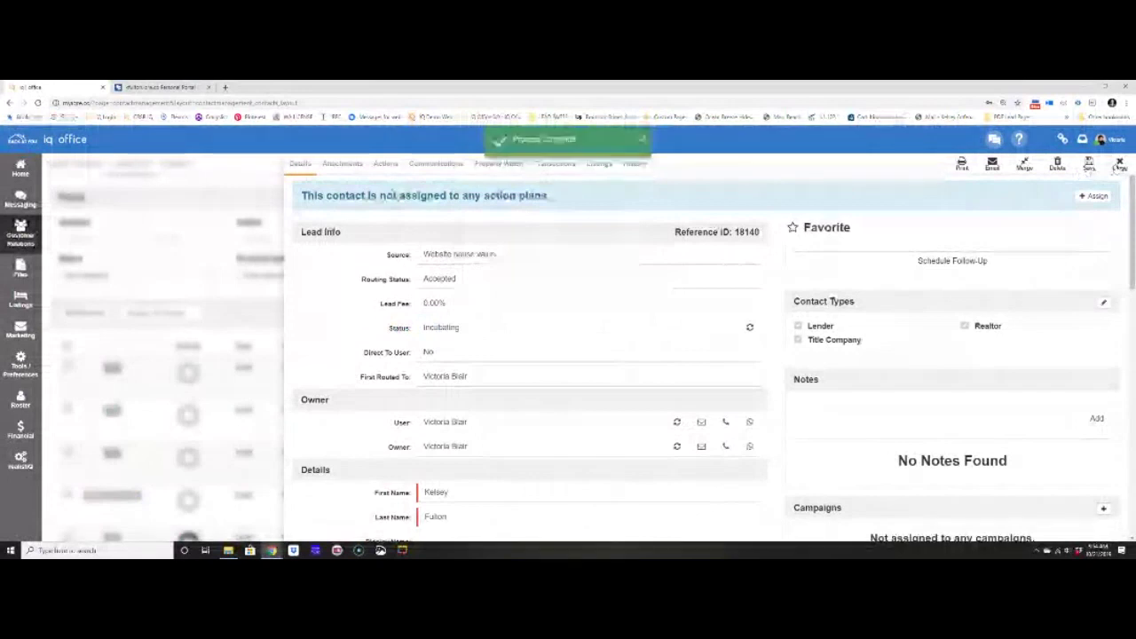
pyautogui.click(1119, 165)
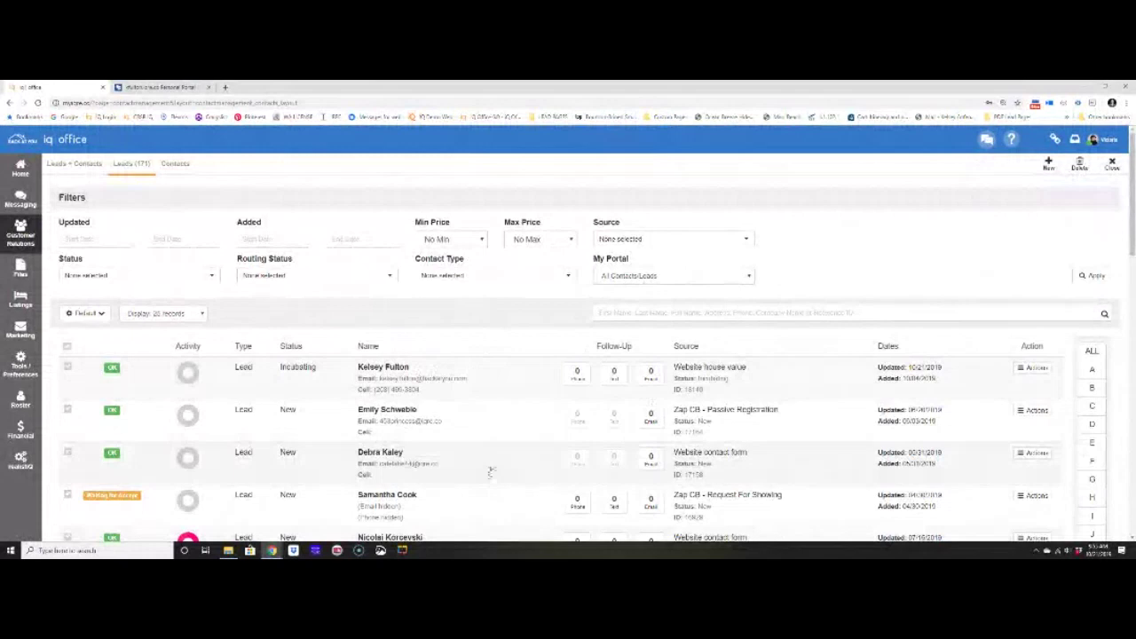
# Step: Accept the lead that is waiting for acceptance, then save its record and return to the leads list
pyautogui.scroll(-1, 490, 471)
pyautogui.click(1034, 364)
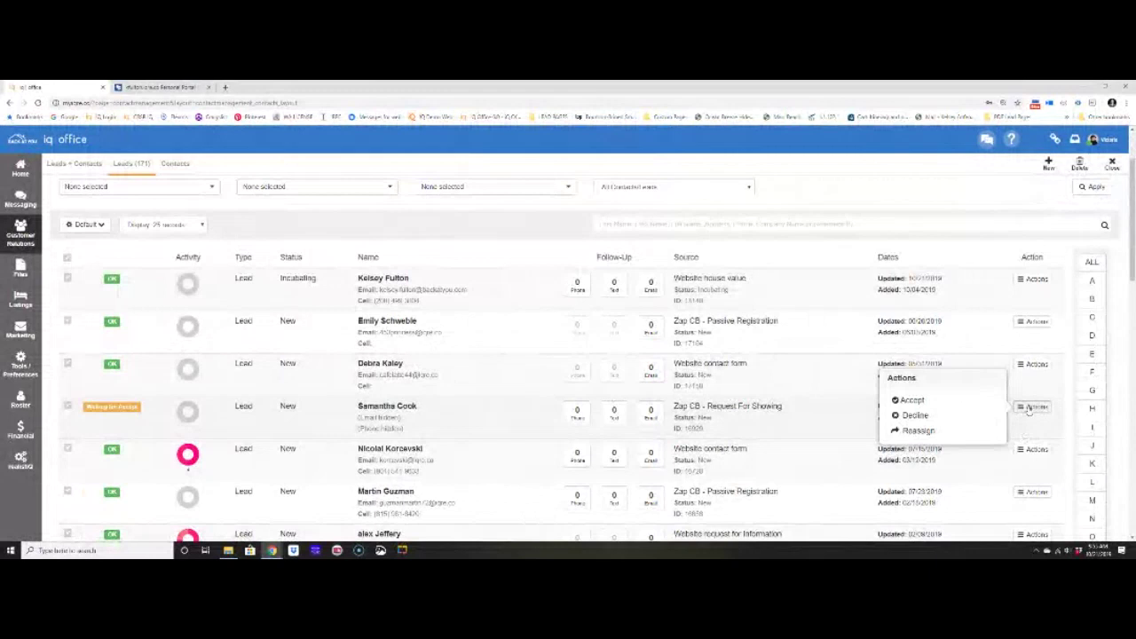
pyautogui.click(1029, 407)
pyautogui.click(1031, 407)
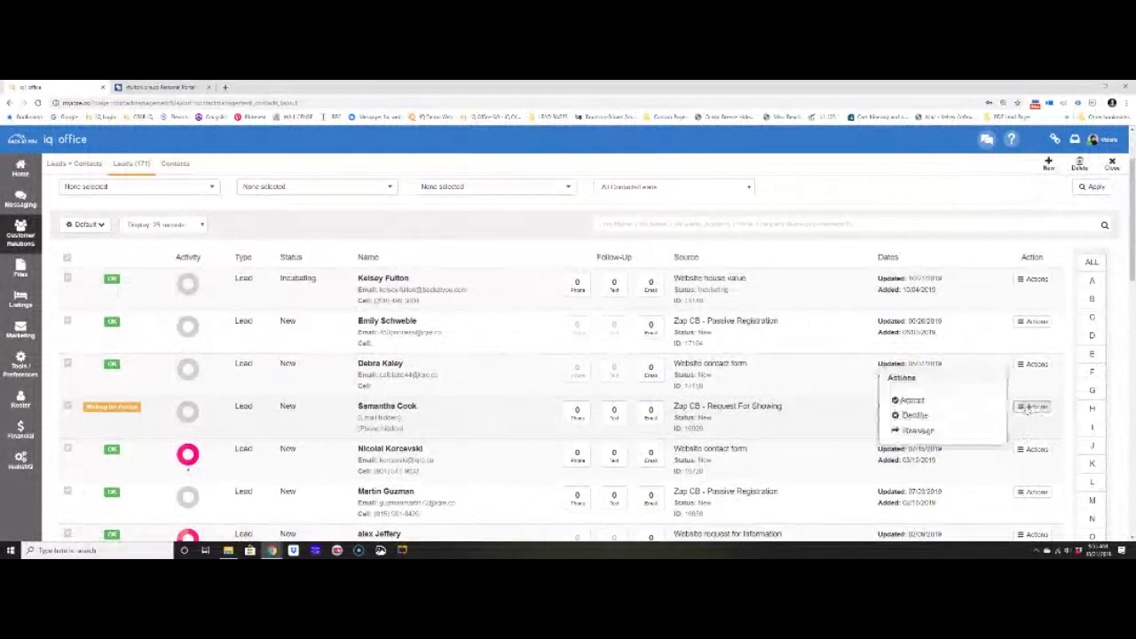
pyautogui.click(928, 406)
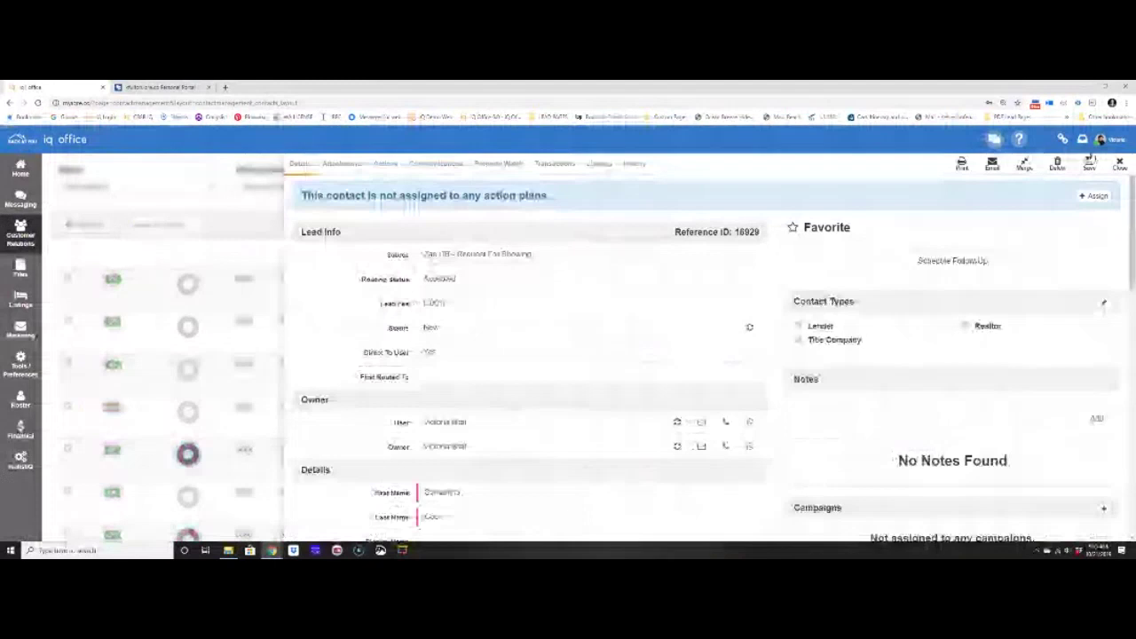
pyautogui.click(1090, 161)
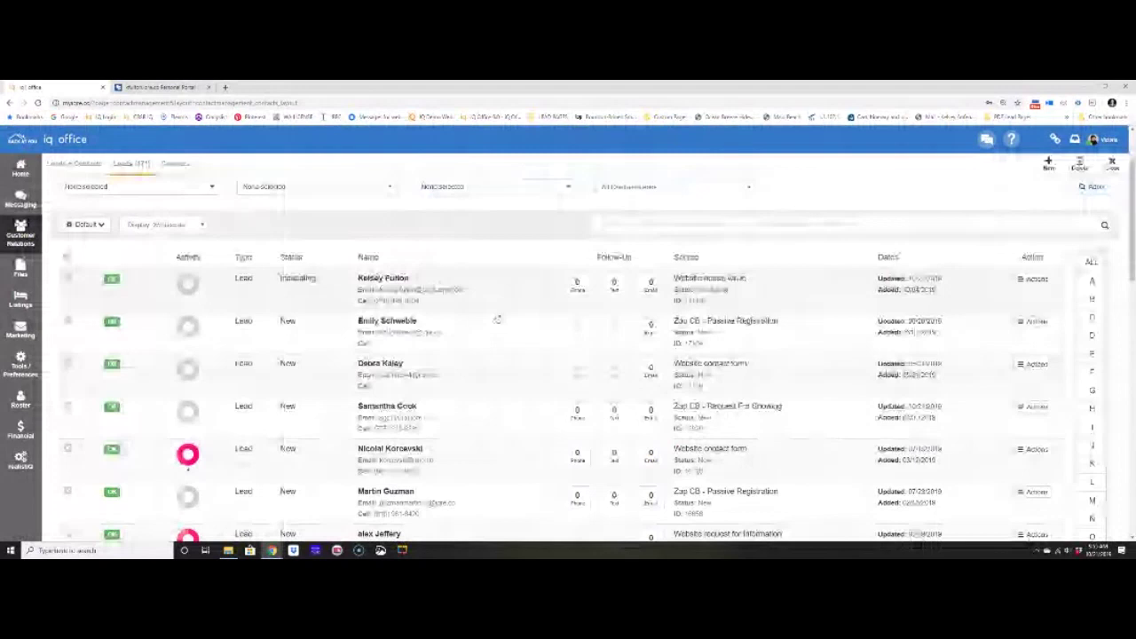
# Step: Try to reopen My Contacts / Leads, reload the page and go back to the home dashboard
pyautogui.click(20, 232)
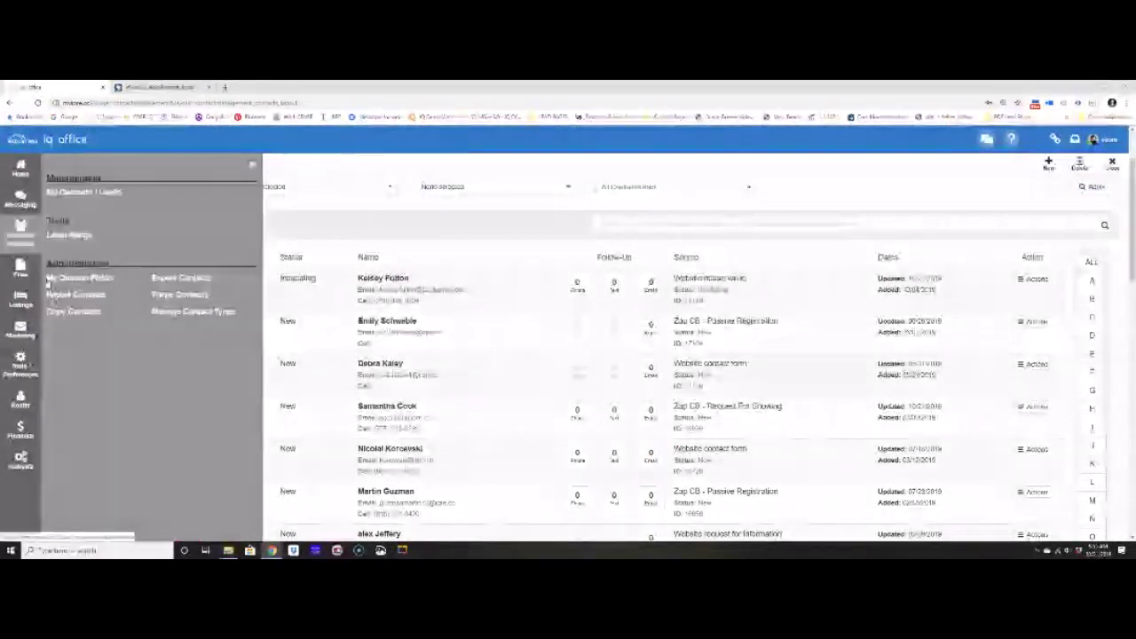
pyautogui.click(55, 197)
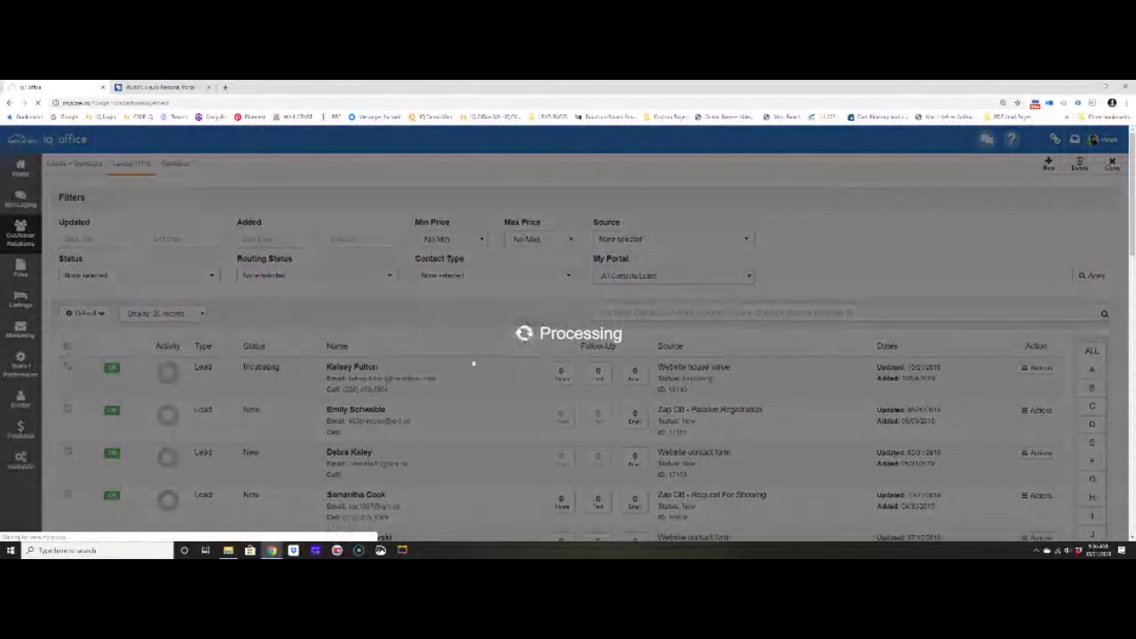
pyautogui.click(38, 103)
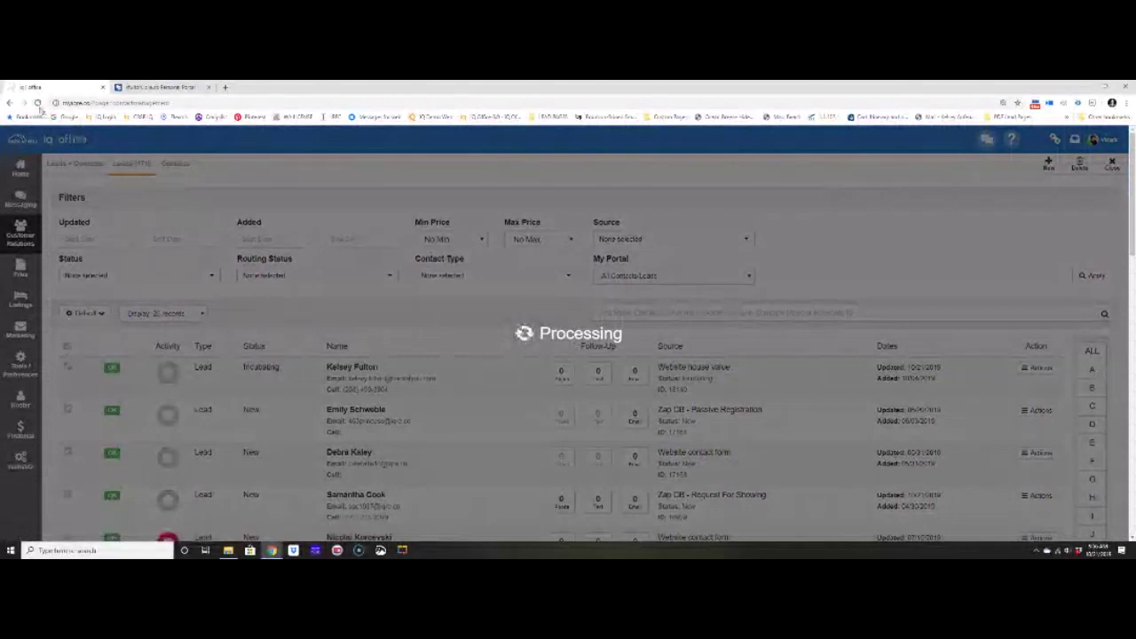
pyautogui.click(38, 103)
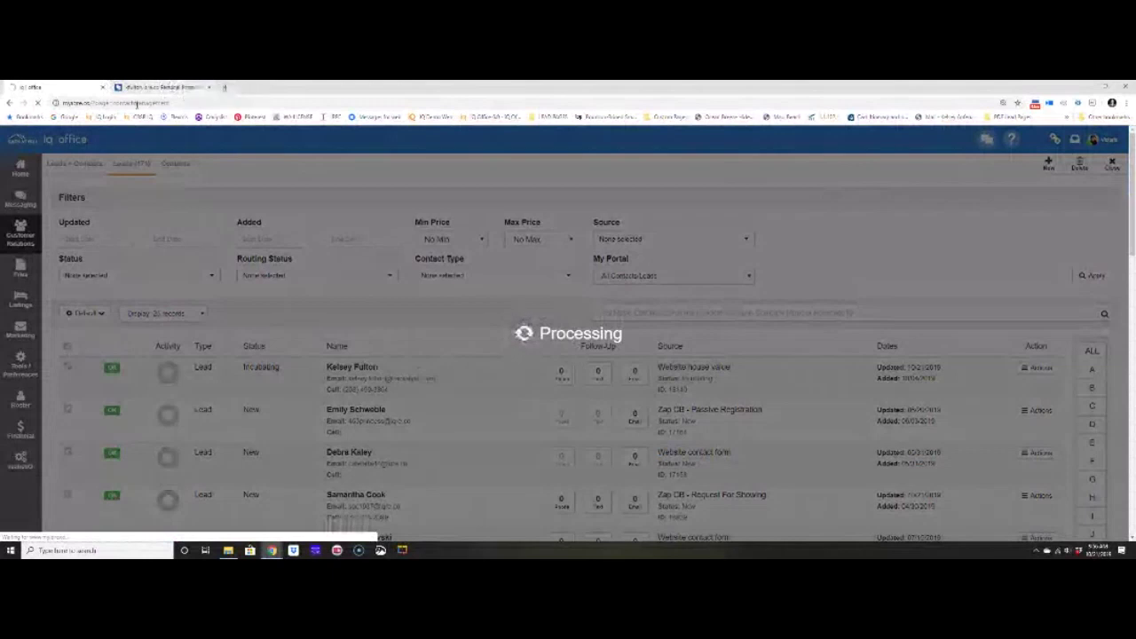
pyautogui.click(9, 103)
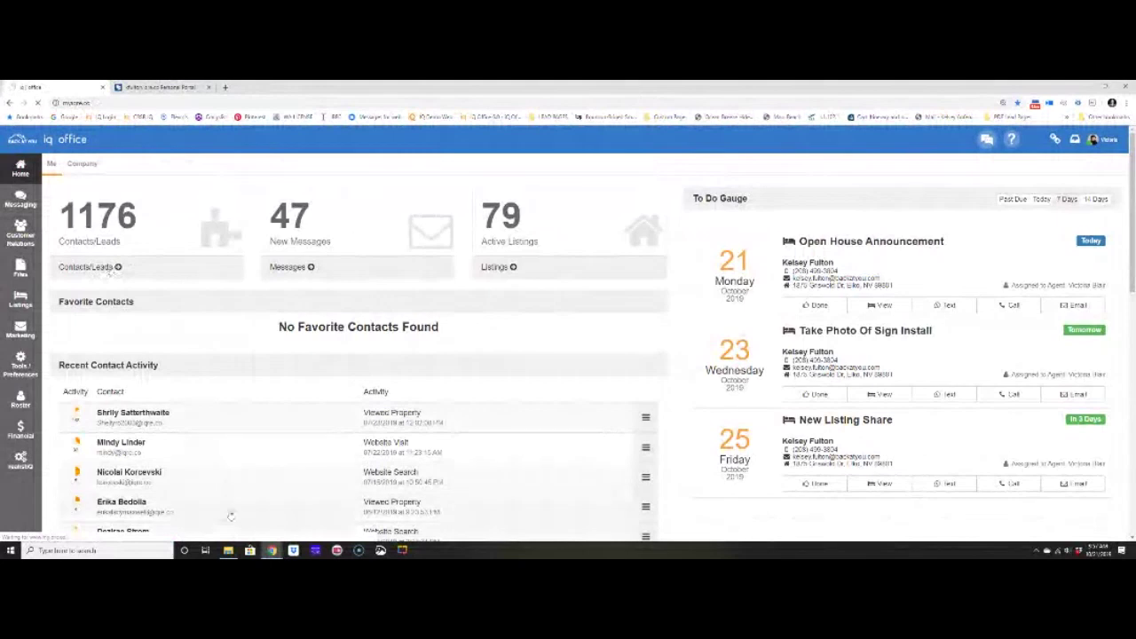
# Step: Assign the Past Seller Campaign to the first lead in the list and save the assignment
pyautogui.scroll(-2, 230, 516)
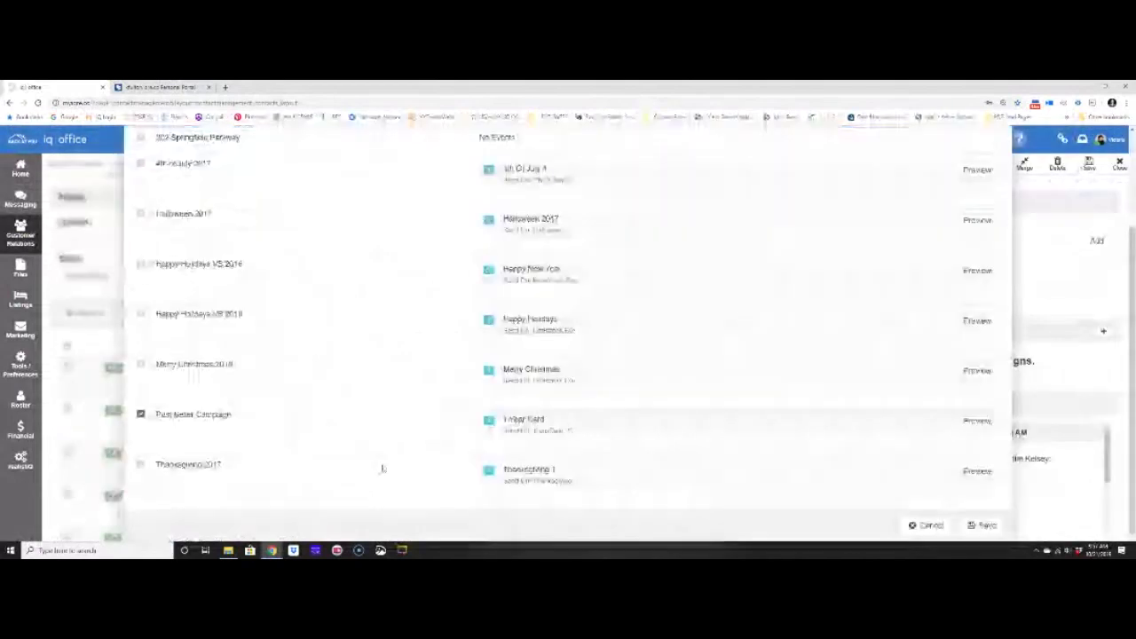
pyautogui.click(982, 525)
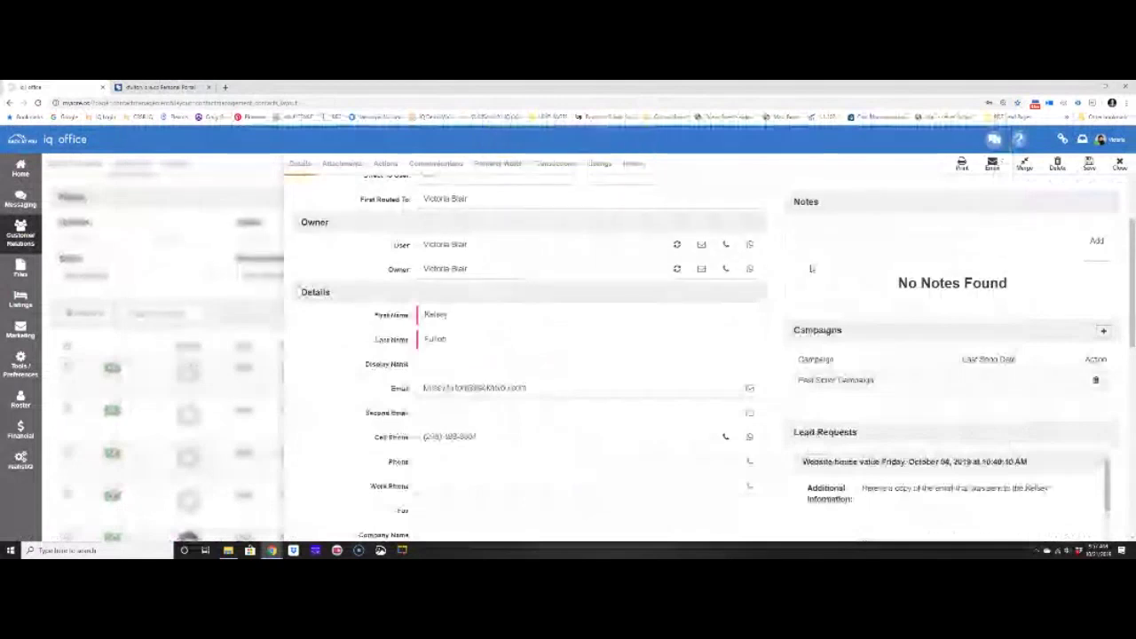
# Step: Add the contact types Seller, Buyer and Farm And Ranch to the managed contact types
pyautogui.scroll(3, 811, 268)
pyautogui.moveTo(793, 302); pyautogui.dragTo(869, 304)
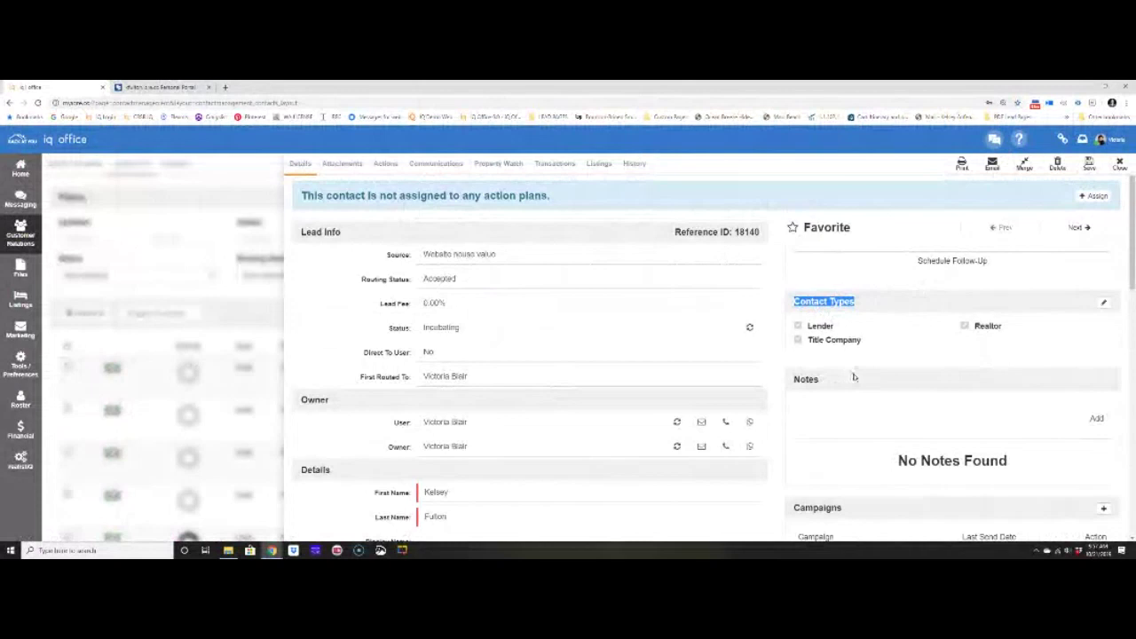
pyautogui.click(1103, 302)
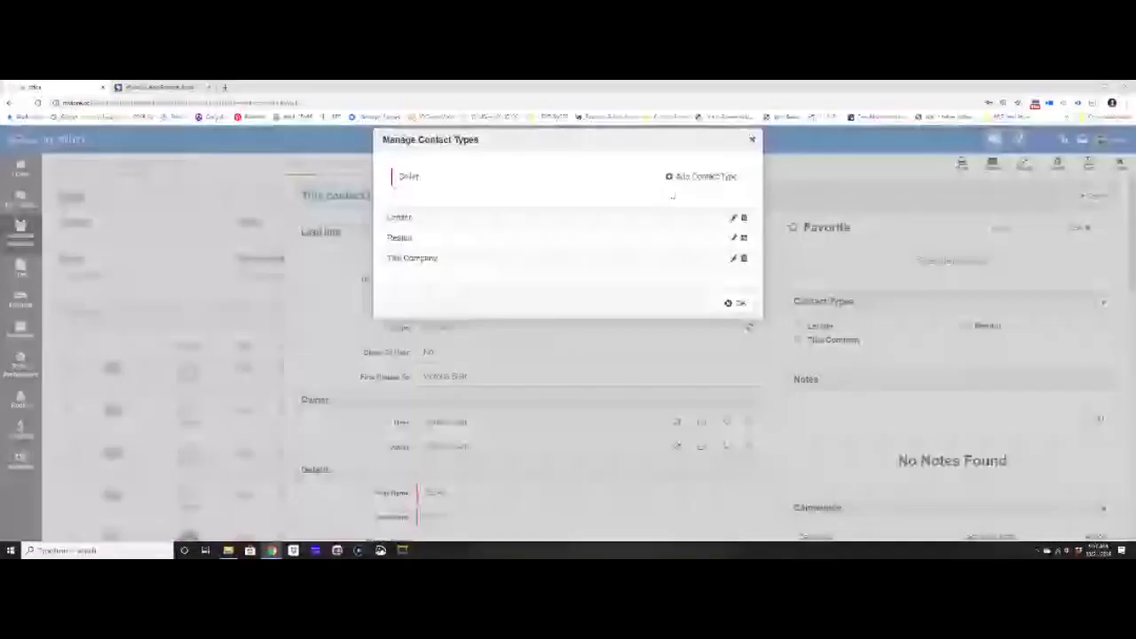
pyautogui.write('Seller')
pyautogui.click(669, 176)
pyautogui.write('Buyer')
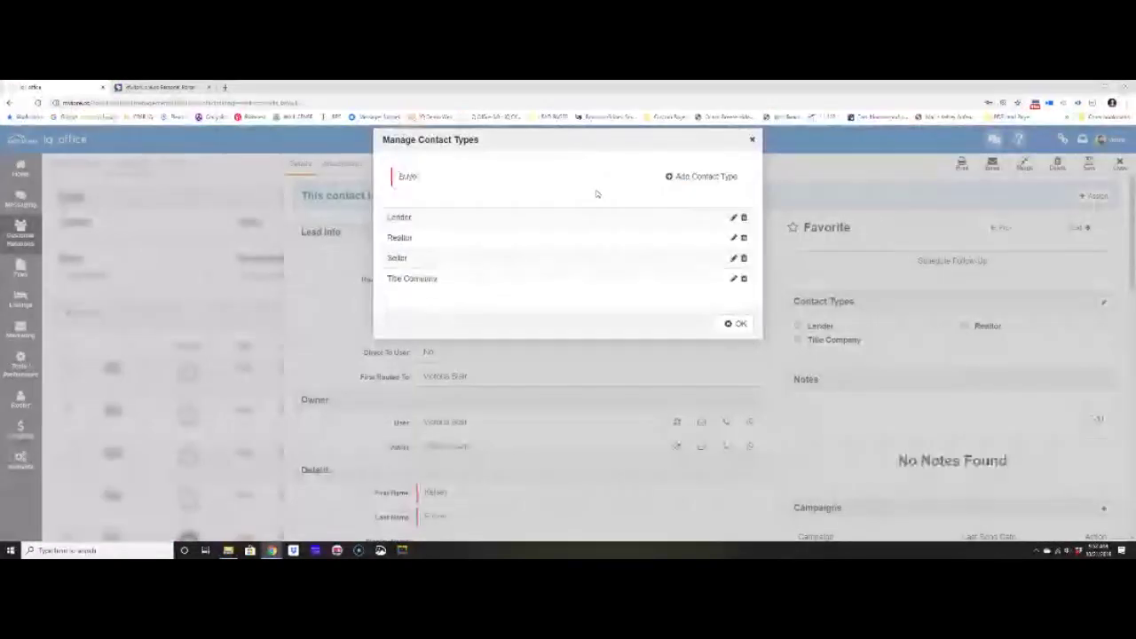
pyautogui.click(656, 176)
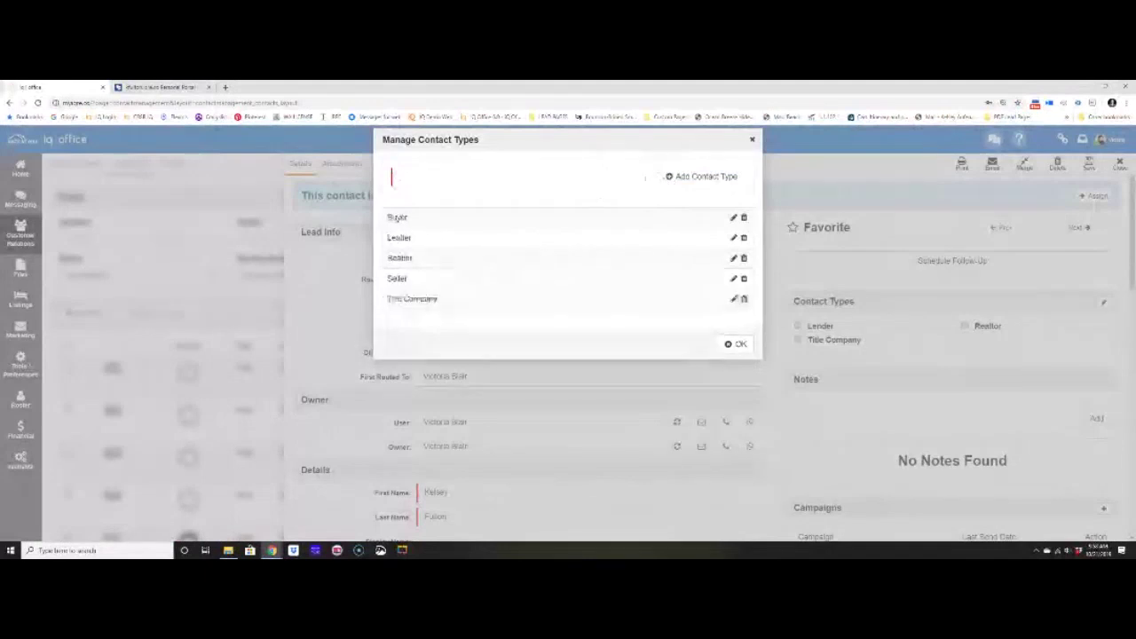
pyautogui.write('Farm A')
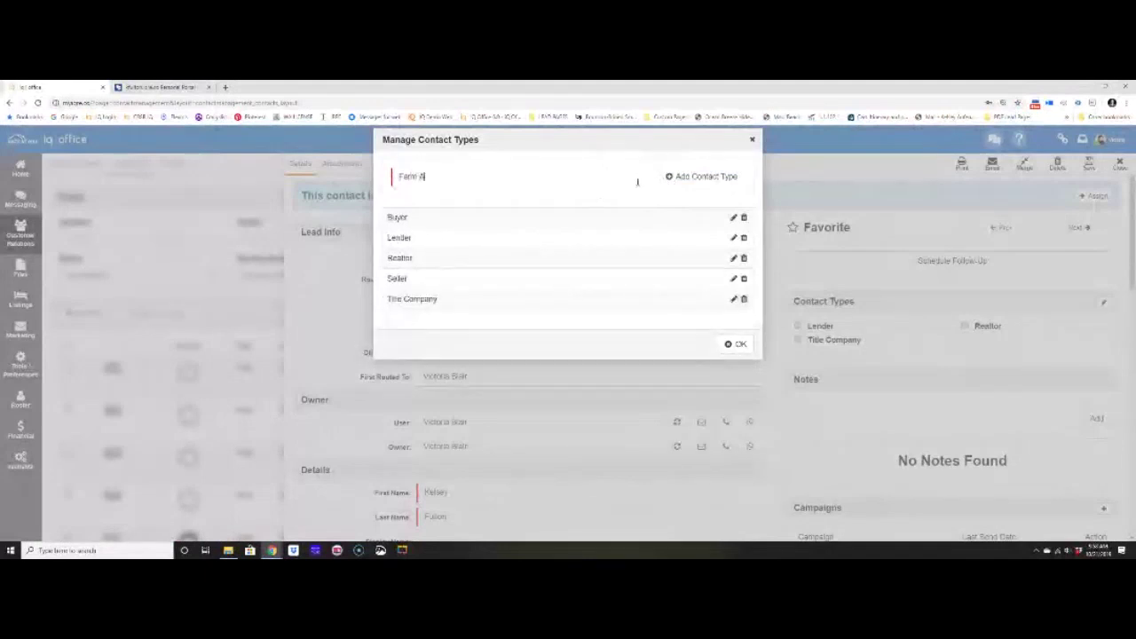
pyautogui.write('nd Ranch')
pyautogui.click(671, 177)
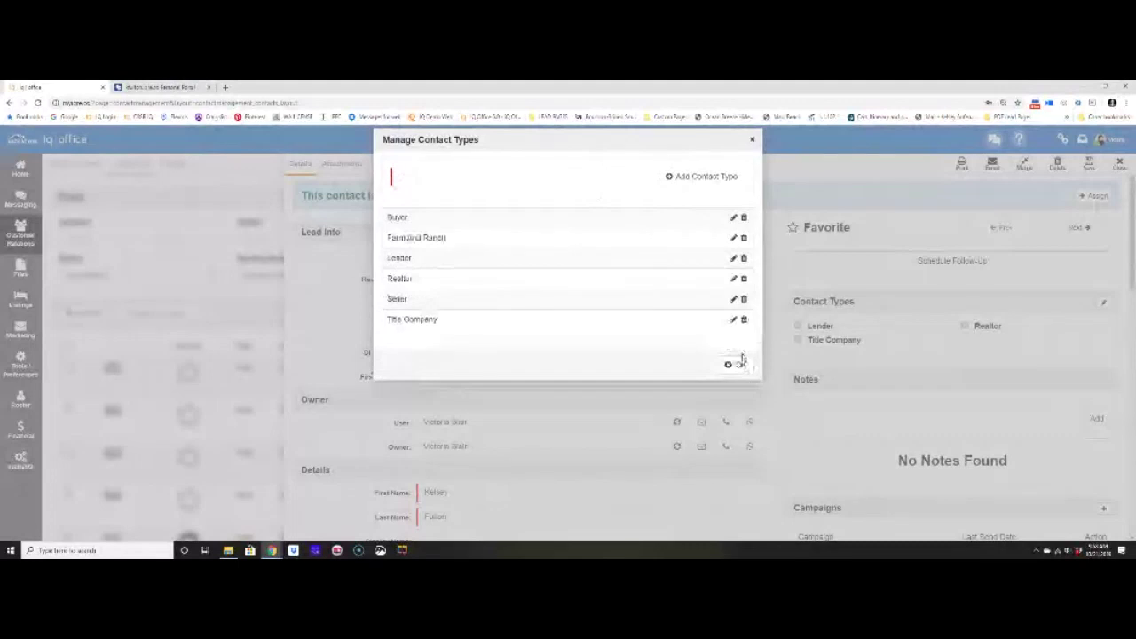
pyautogui.click(740, 363)
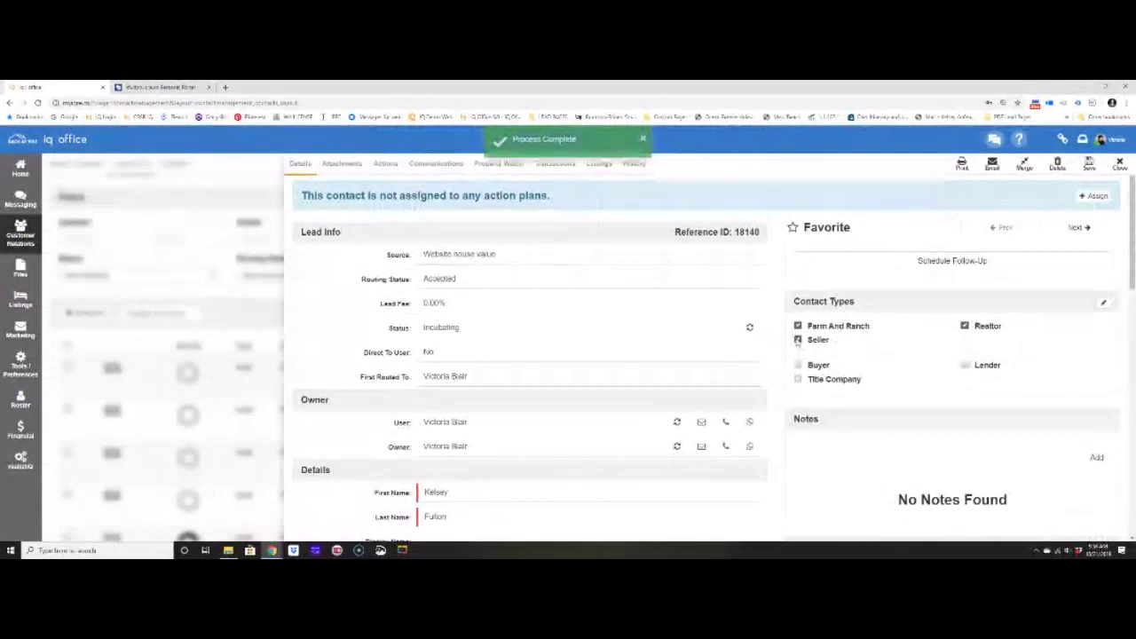
# Step: Assign the contact types Buyer, Farm And Ranch and Realtor to the lead, save it and return to the leads list
pyautogui.click(797, 365)
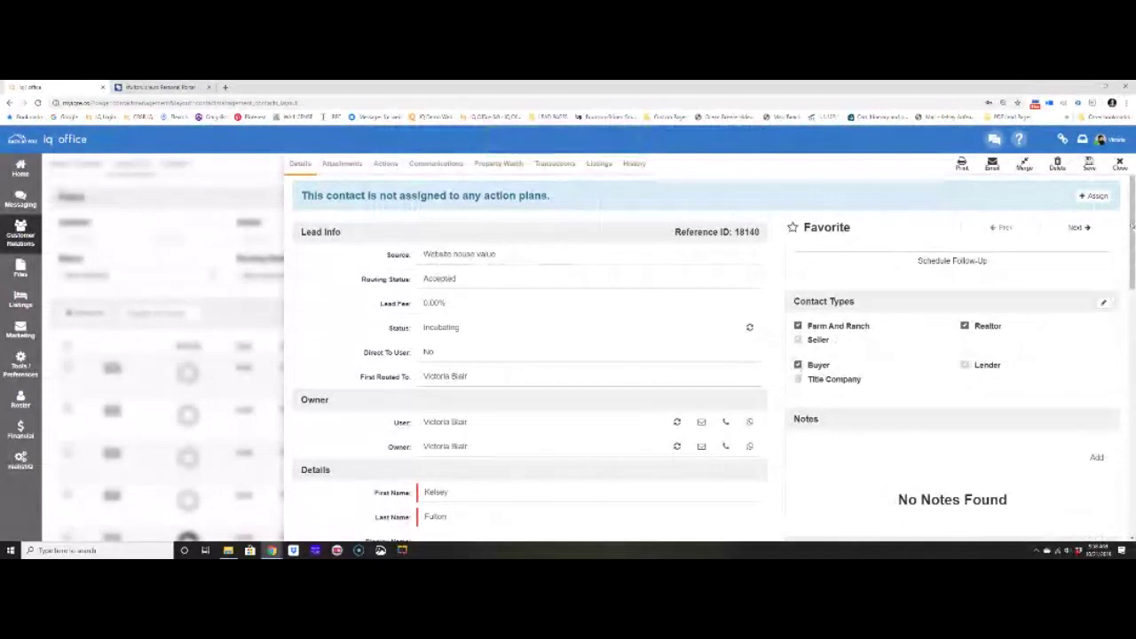
pyautogui.click(1089, 165)
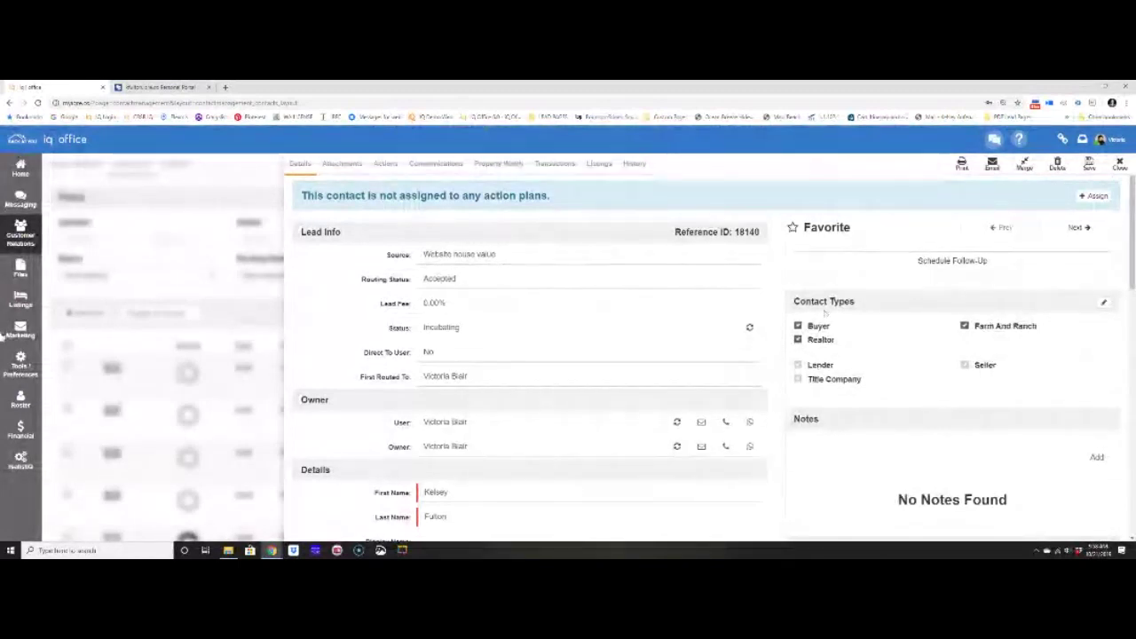
pyautogui.moveTo(12, 335)
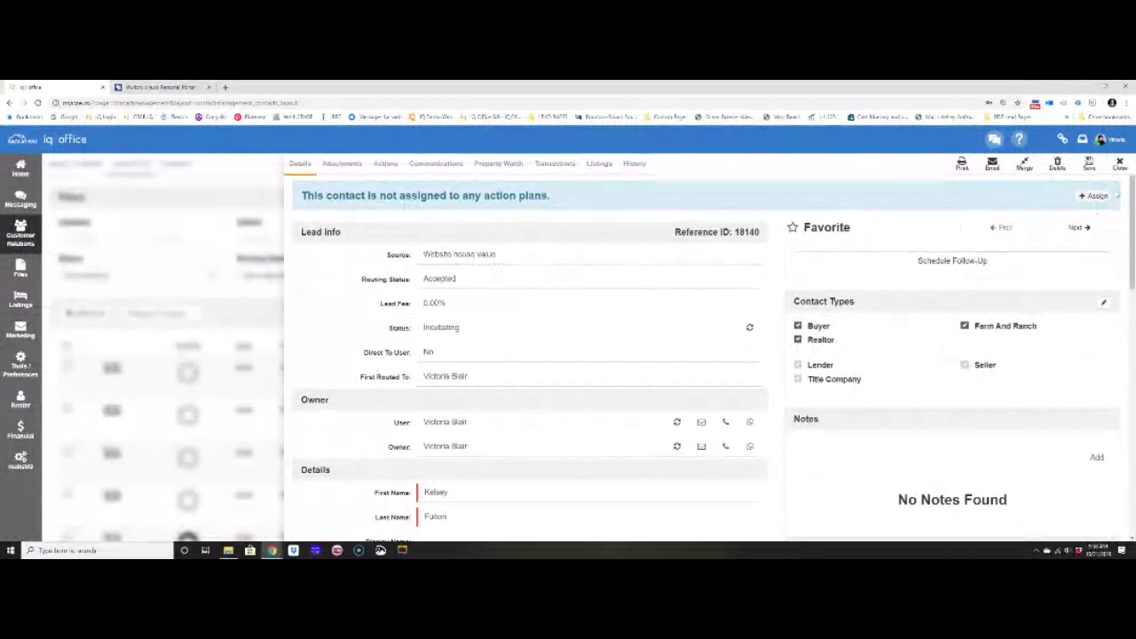
pyautogui.click(1121, 167)
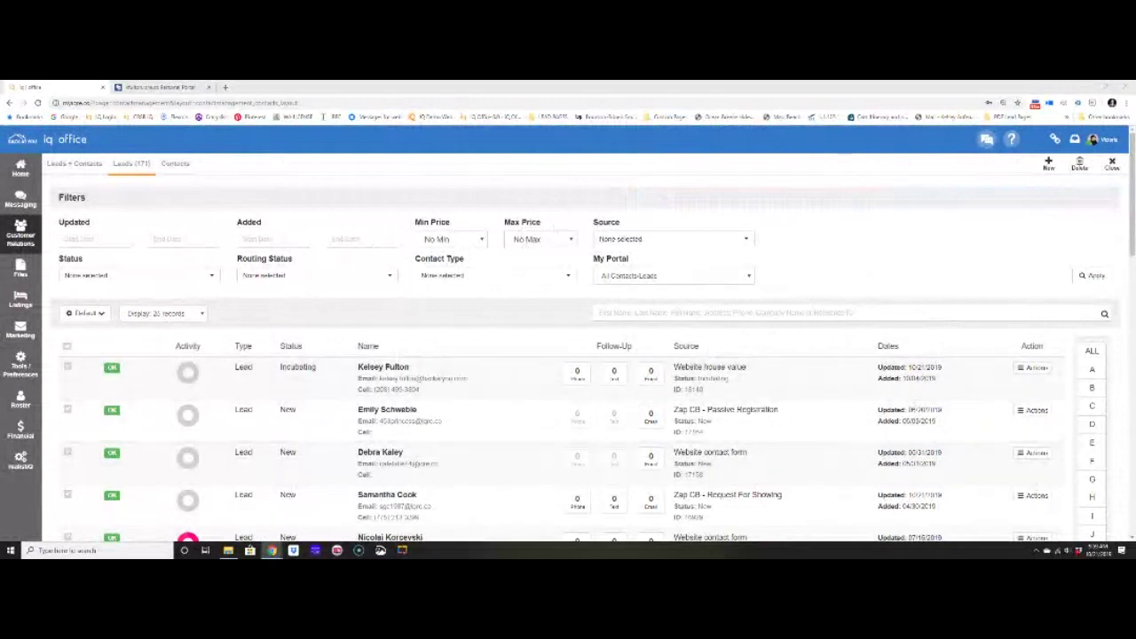
# Step: Open the realistiq users Facebook group in a new browser tab and look over its discussion page
pyautogui.click(225, 87)
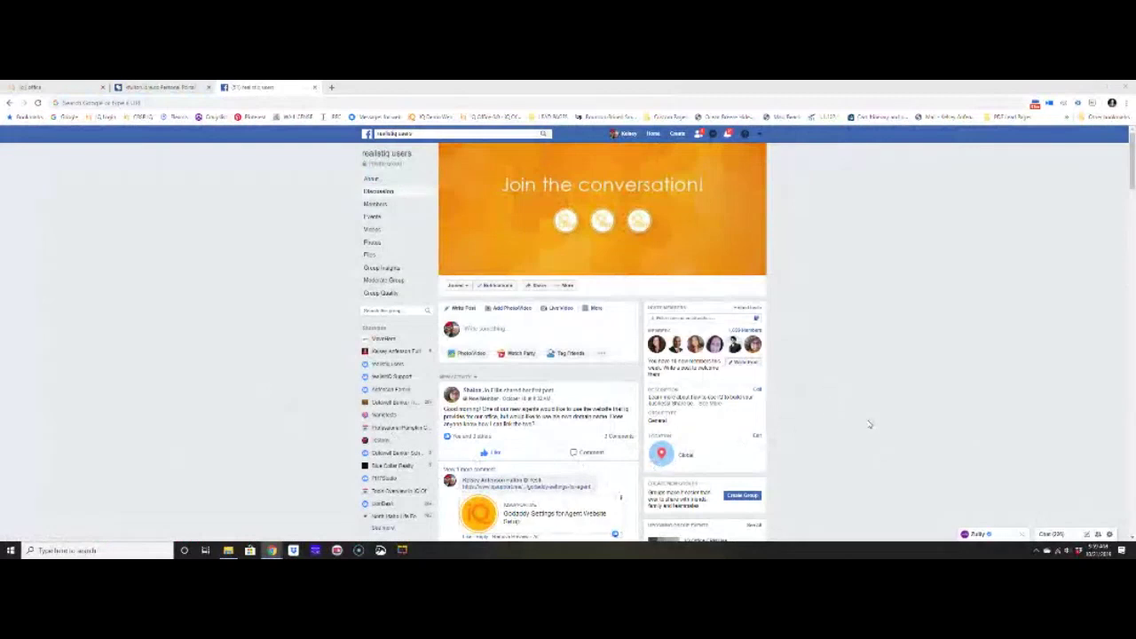
pyautogui.scroll(-1, 869, 424)
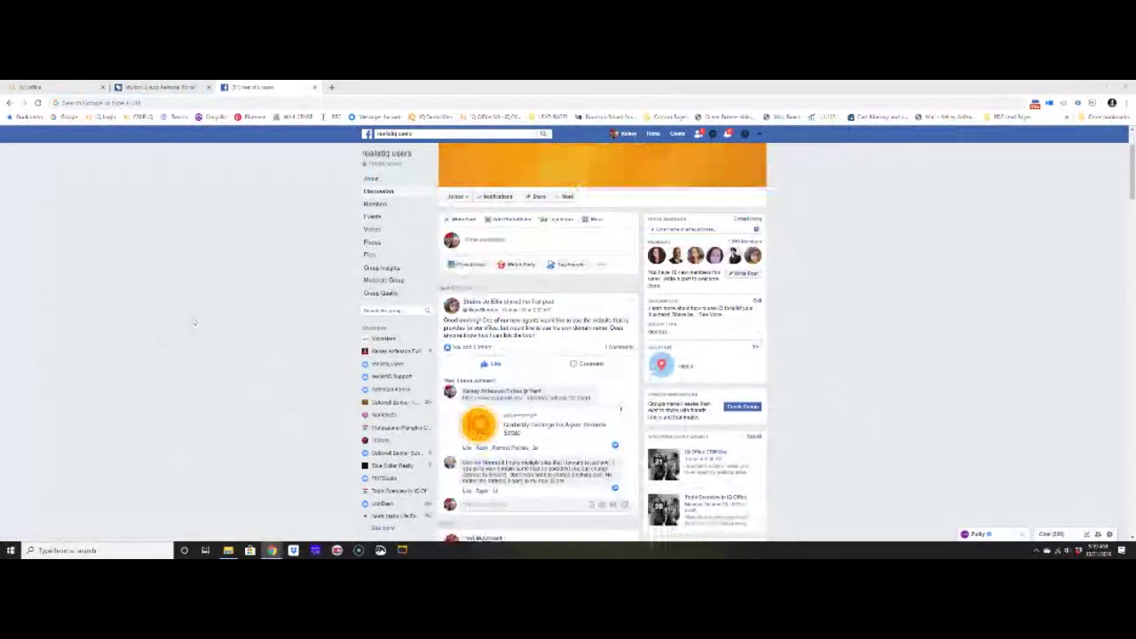
pyautogui.scroll(1, 182, 306)
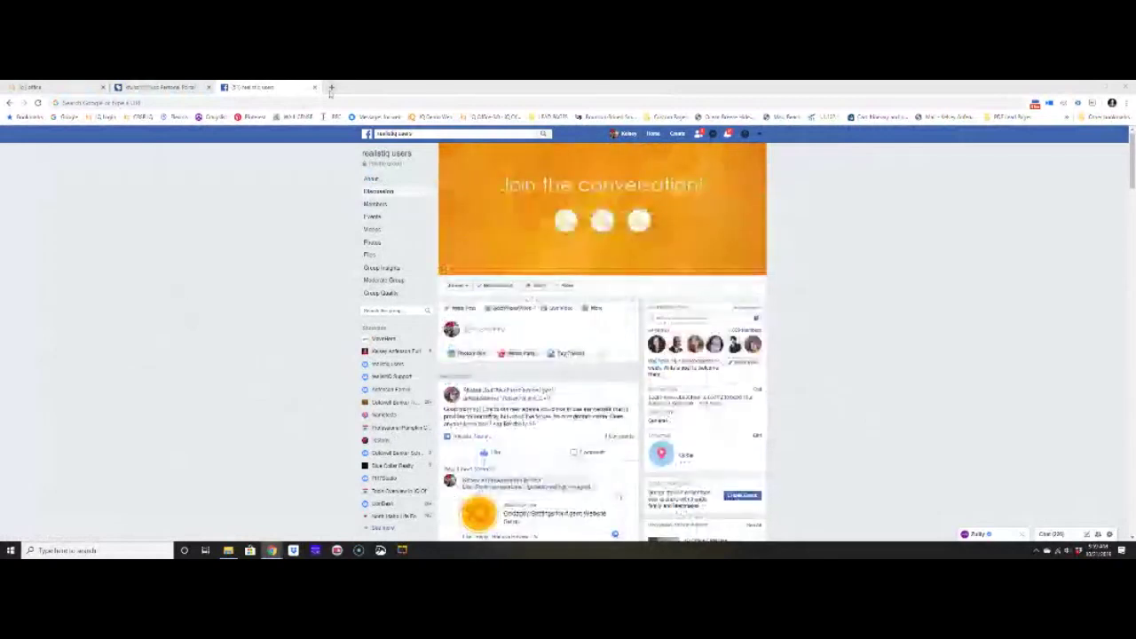
# Step: Open the Realistiq Support YouTube channel in another new browser tab
pyautogui.click(331, 87)
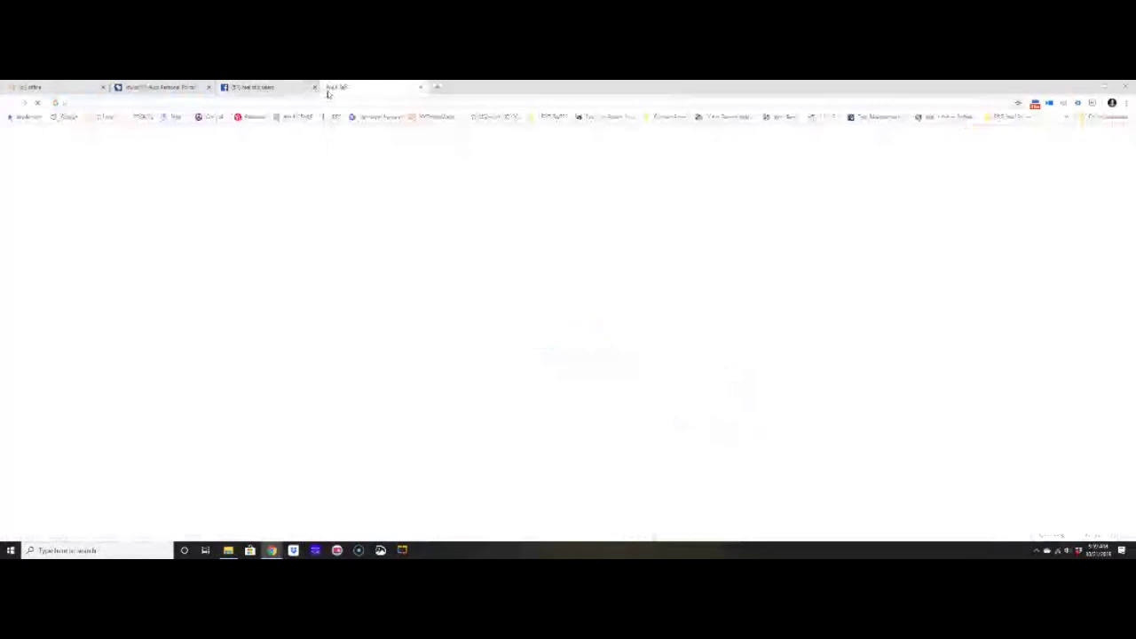
pyautogui.hotkey('ctrl', 'l')
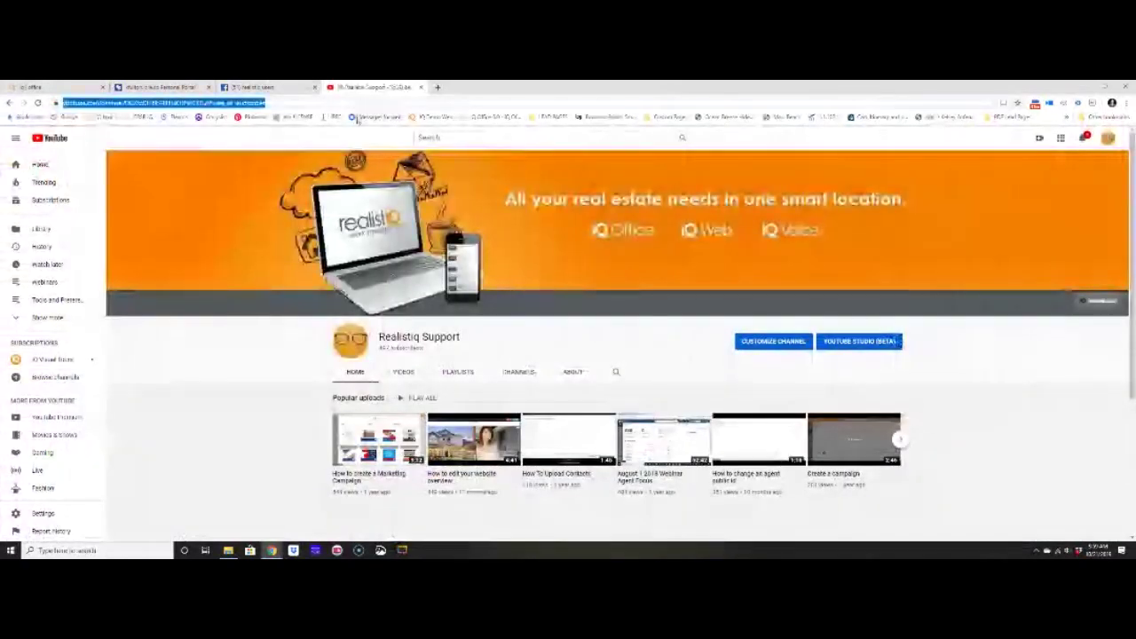
pyautogui.press('BackSpace')
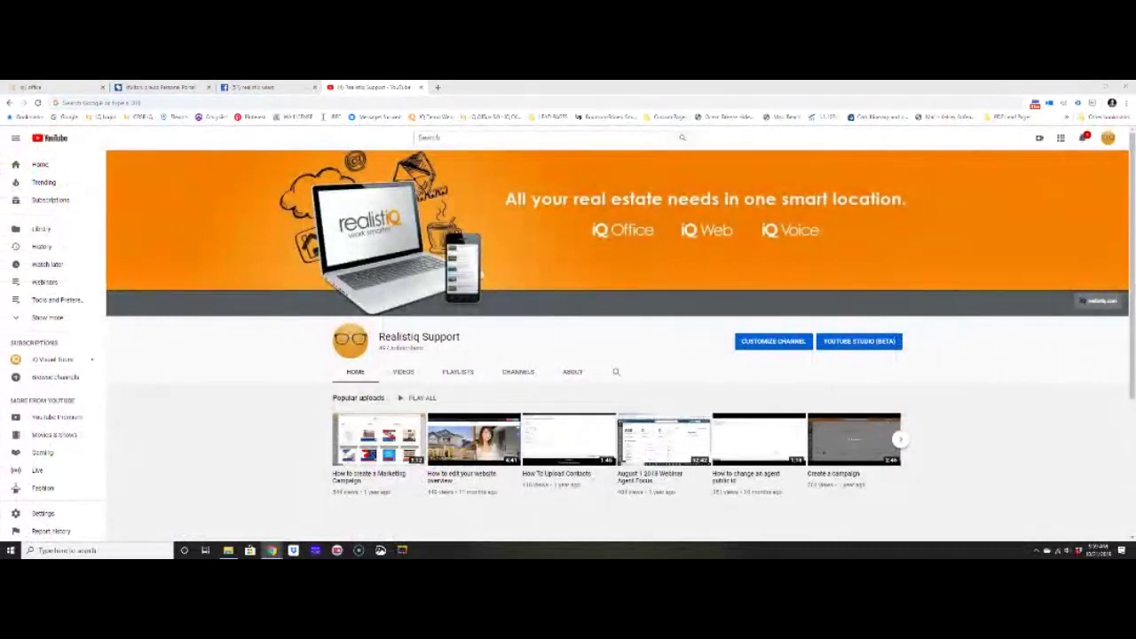
# Step: Search the Realistiq Support channel for "Contact" and look through the matching training videos
pyautogui.click(615, 373)
pyautogui.write('Contact')
pyautogui.press('Return')
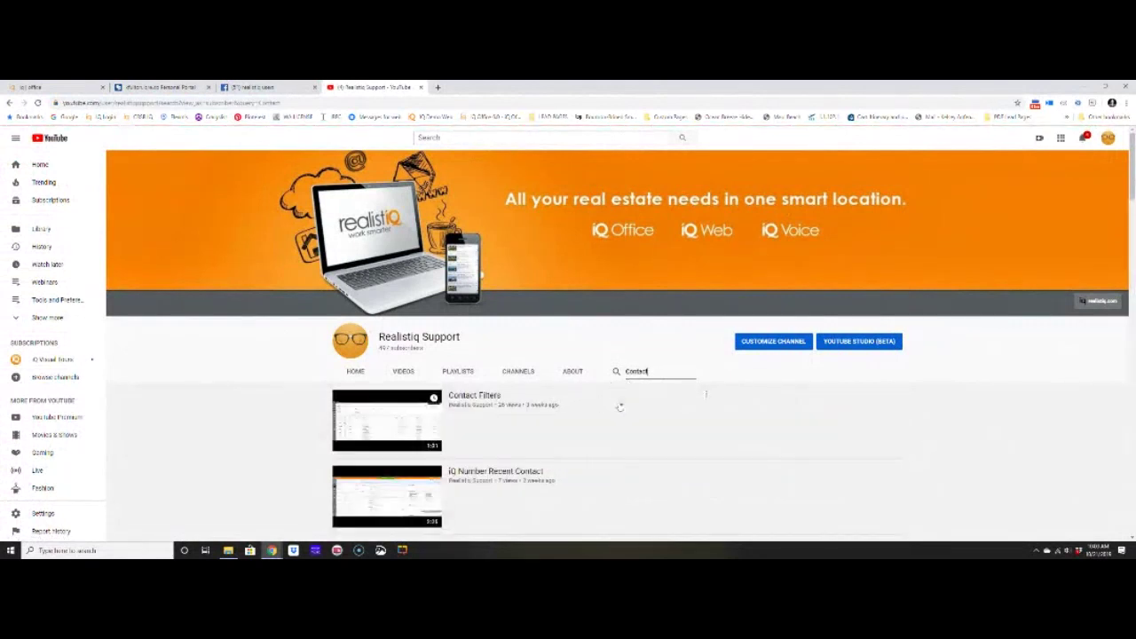
pyautogui.scroll(-5, 644, 411)
pyautogui.scroll(-15, 647, 416)
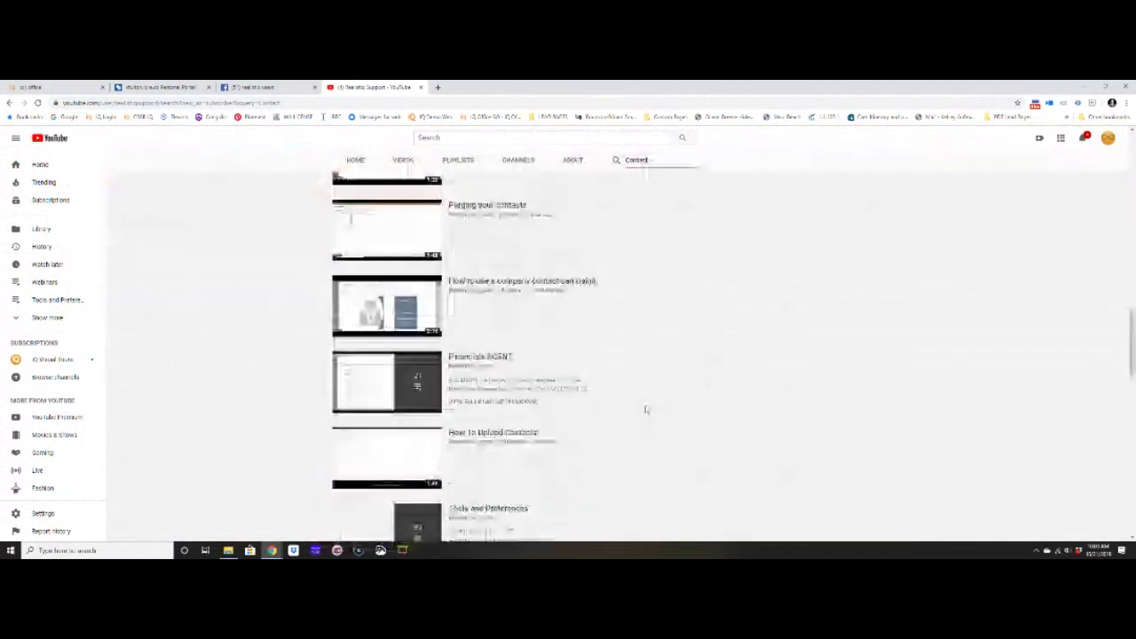
pyautogui.scroll(8, 646, 411)
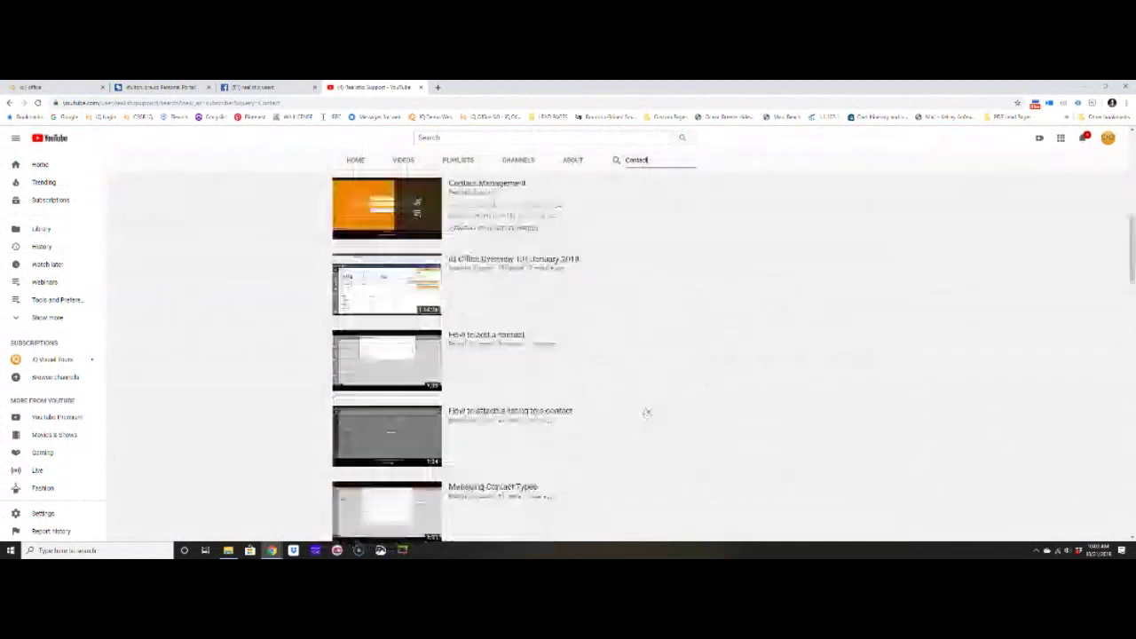
pyautogui.scroll(10, 647, 412)
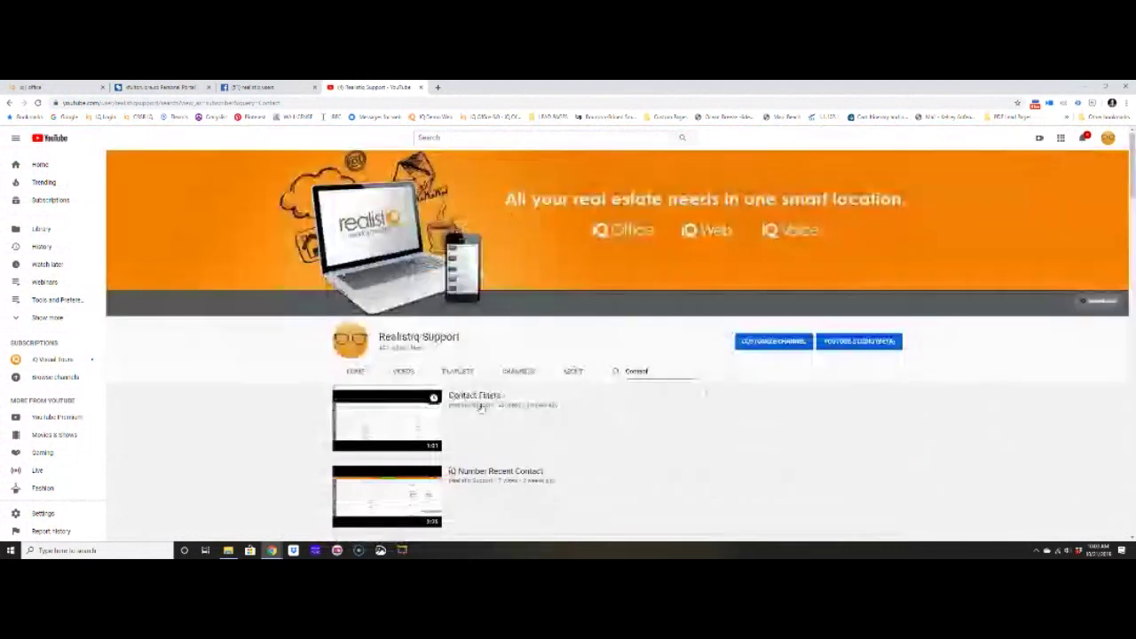